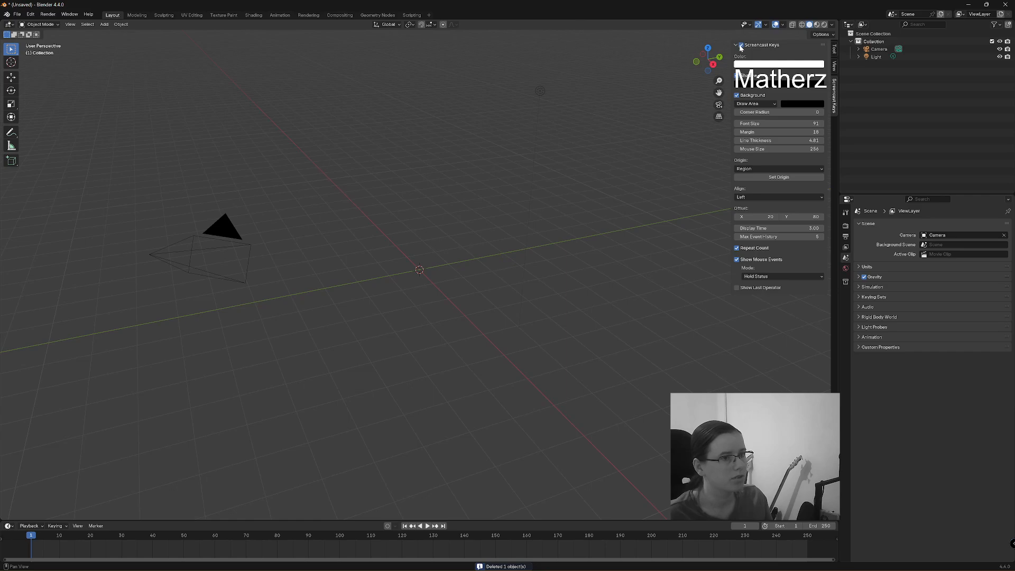
Step: Hide the sidebar and add a cylinder mesh to the scene
{"action": "key", "text": "n"}
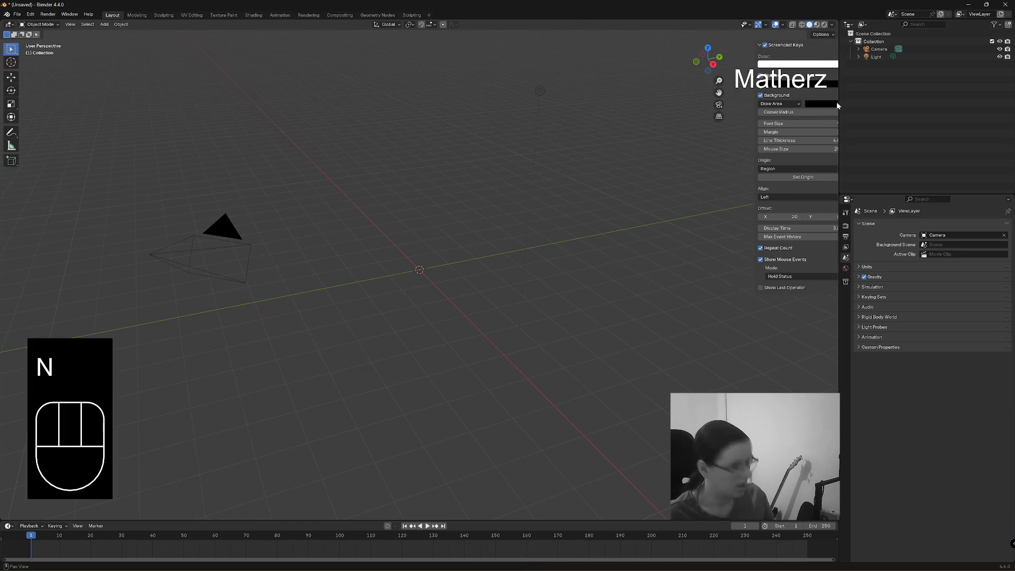
{"action": "left_click", "coordinate": [104, 24]}
{"action": "mouse_move", "coordinate": [124, 33]}
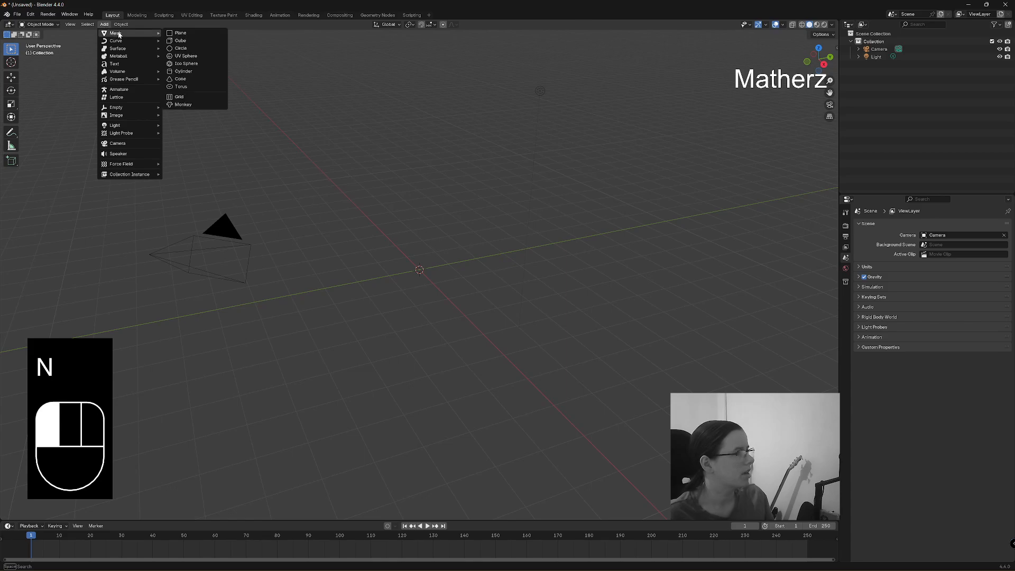
{"action": "left_click", "coordinate": [196, 72]}
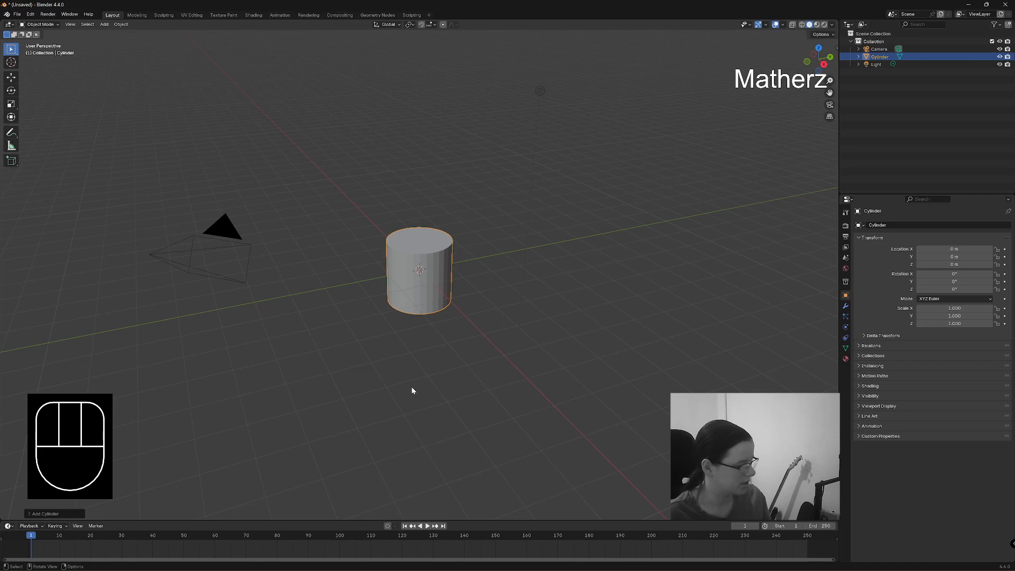
Step: Raise the cylinder along Z to about 6.65 m and flatten it into a disc with Z scale about 0.077
{"action": "key", "text": "g"}
{"action": "middle_click_drag", "start_coordinate": [413, 370], "coordinate": [429, 53]}
{"action": "left_click", "coordinate": [416, 199]}
{"action": "key", "text": "s"}
{"action": "left_click", "coordinate": [430, 47]}
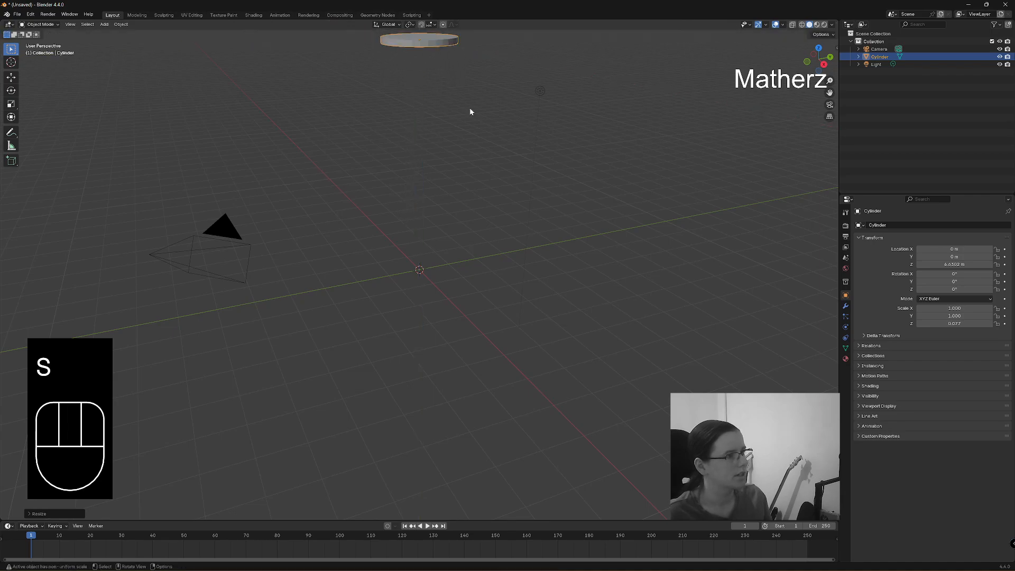
Step: Apply smooth shading to the flattened disc
{"action": "scroll", "coordinate": [482, 119], "scroll_direction": "up", "scroll_amount": 3}
{"action": "middle_click_drag", "start_coordinate": [470, 123], "coordinate": [489, 315], "text": "shift"}
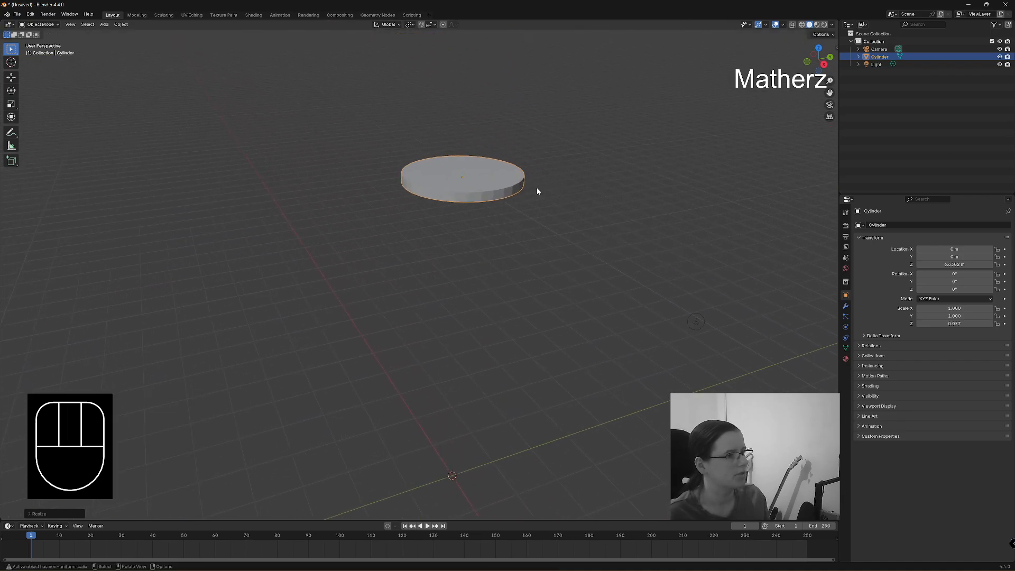
{"action": "right_click", "coordinate": [472, 173]}
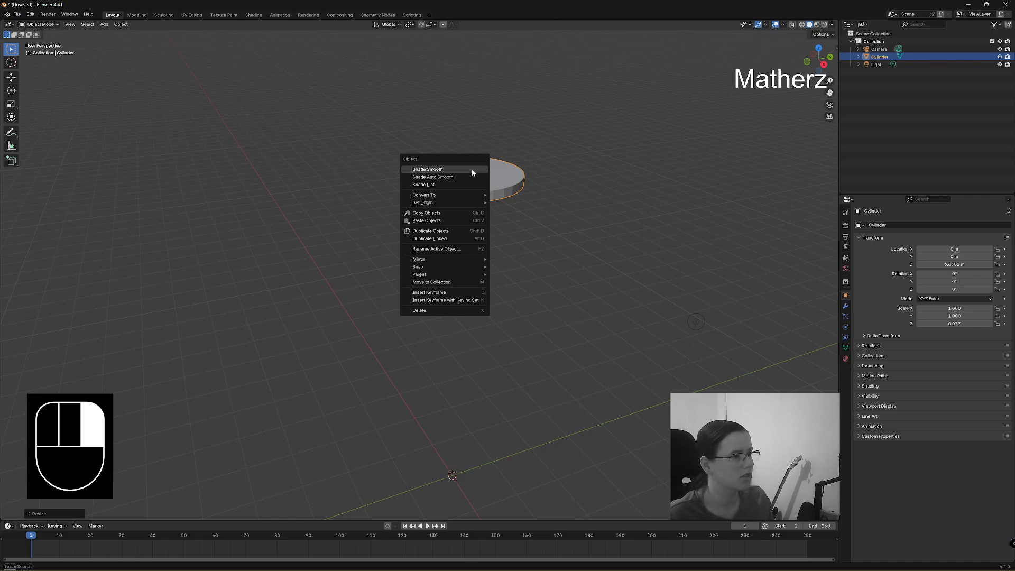
{"action": "left_click", "coordinate": [472, 170]}
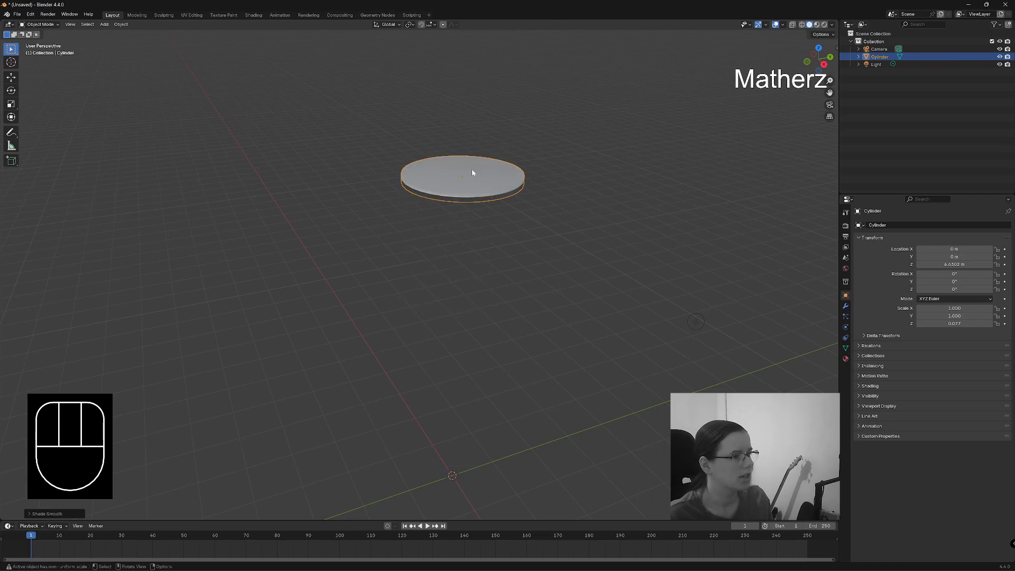
Step: Add a second cylinder mesh at the world origin
{"action": "left_click", "coordinate": [104, 24]}
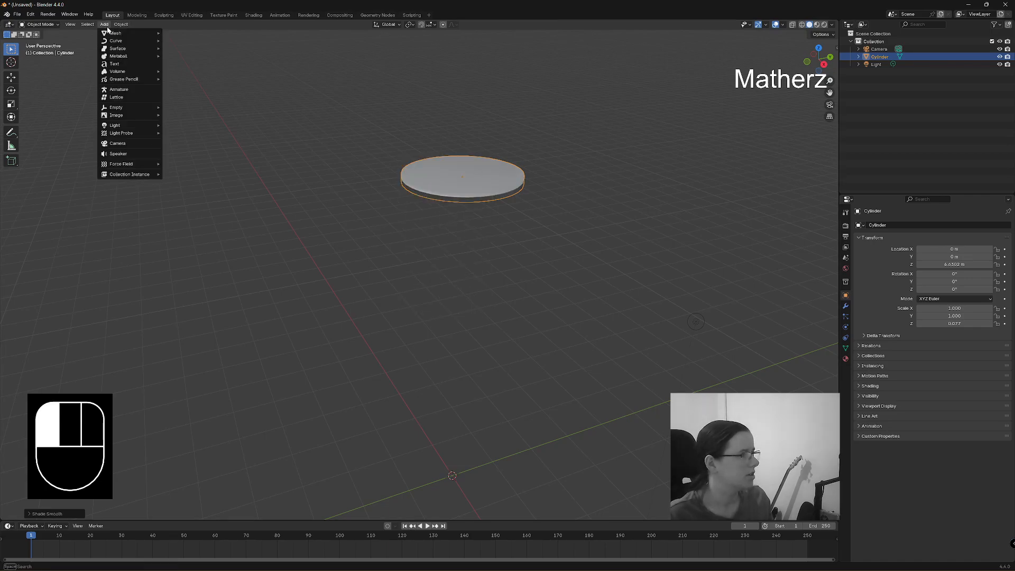
{"action": "mouse_move", "coordinate": [116, 33]}
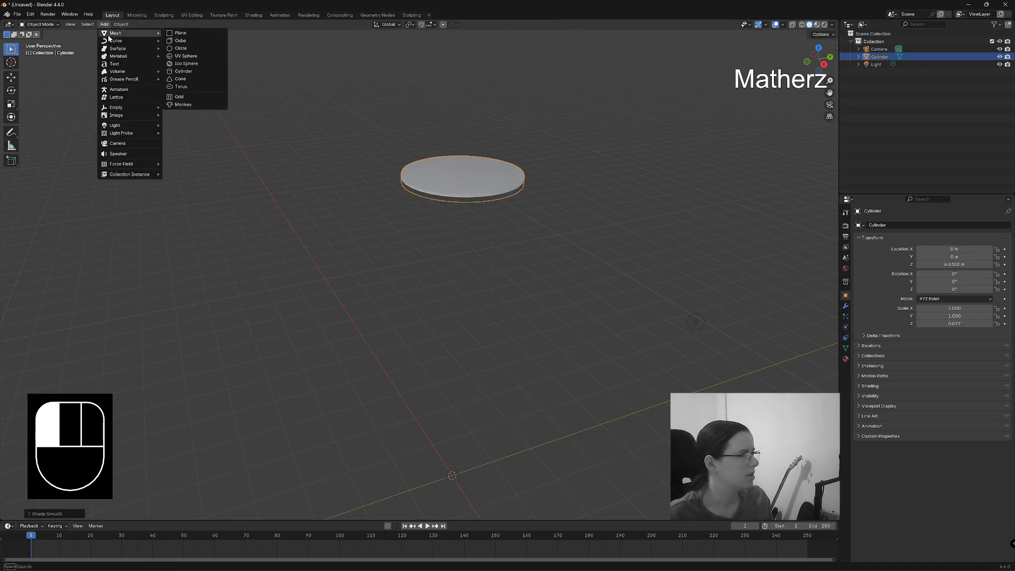
{"action": "left_click", "coordinate": [192, 71]}
{"action": "scroll", "coordinate": [529, 376], "scroll_direction": "down", "scroll_amount": 6}
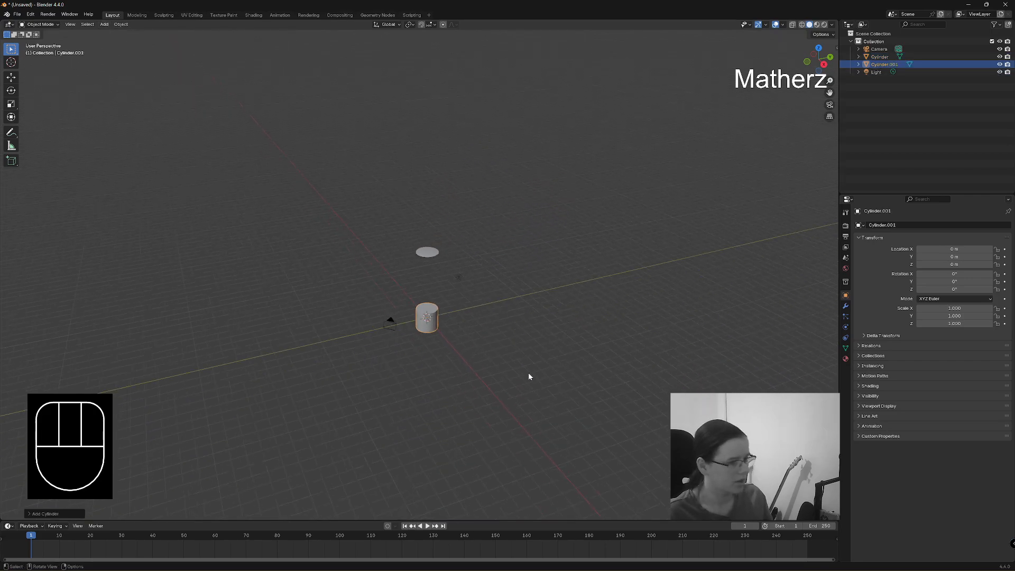
Step: Scale the second cylinder into a tall thin rod, about 0.034 in X and Y and about 5.56 in Z
{"action": "key", "text": "s"}
{"action": "middle_click_drag", "start_coordinate": [446, 344], "coordinate": [454, 381]}
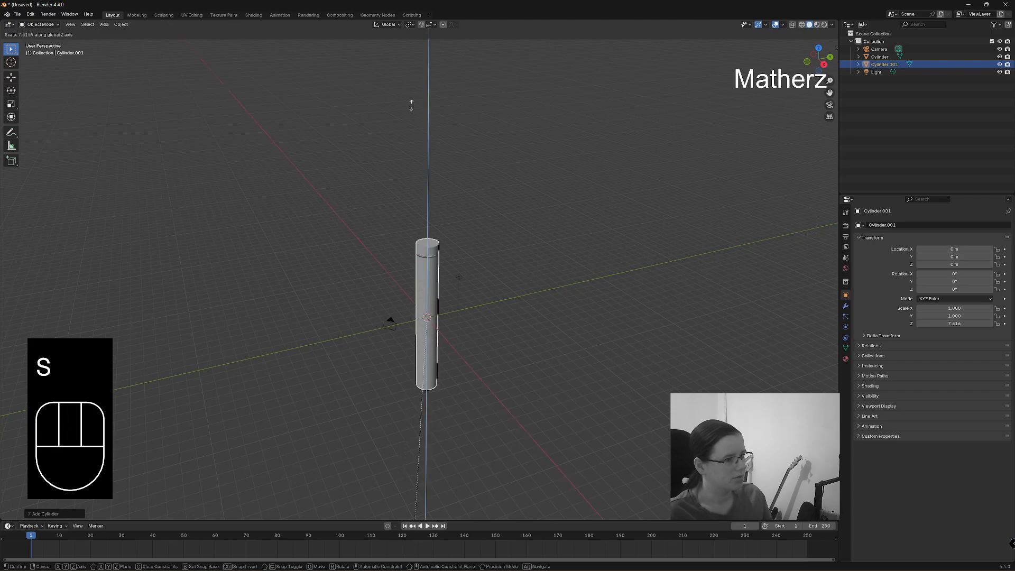
{"action": "left_click", "coordinate": [476, 455]}
{"action": "key", "text": "s"}
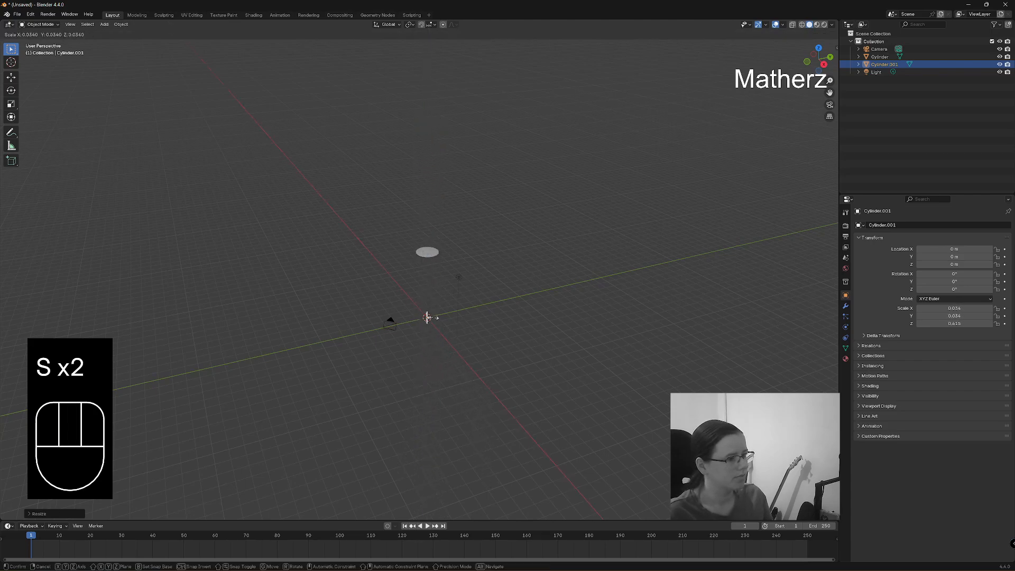
{"action": "key", "text": "s"}
{"action": "middle_click_drag", "start_coordinate": [427, 317], "coordinate": [439, 346]}
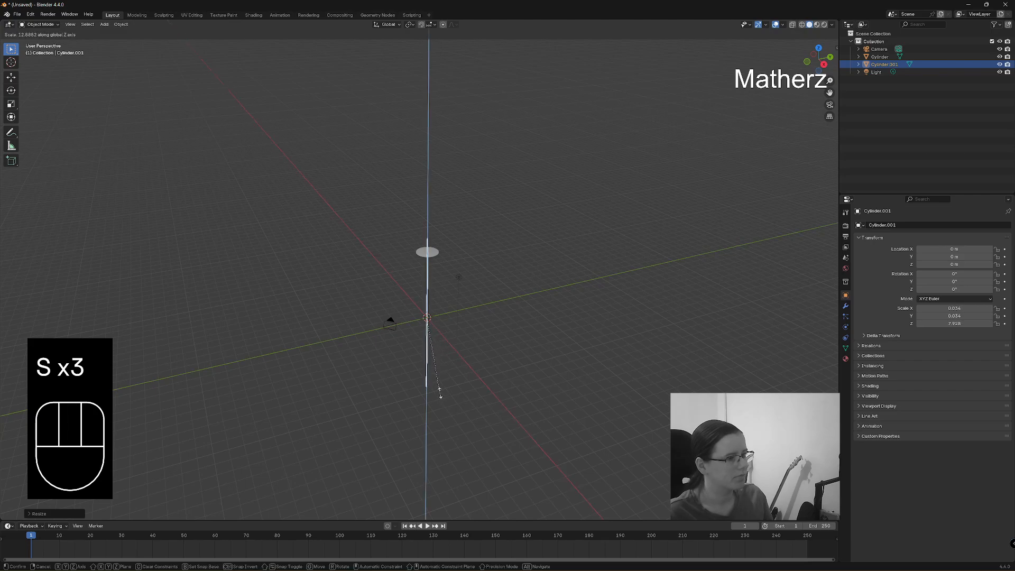
{"action": "left_click", "coordinate": [439, 367]}
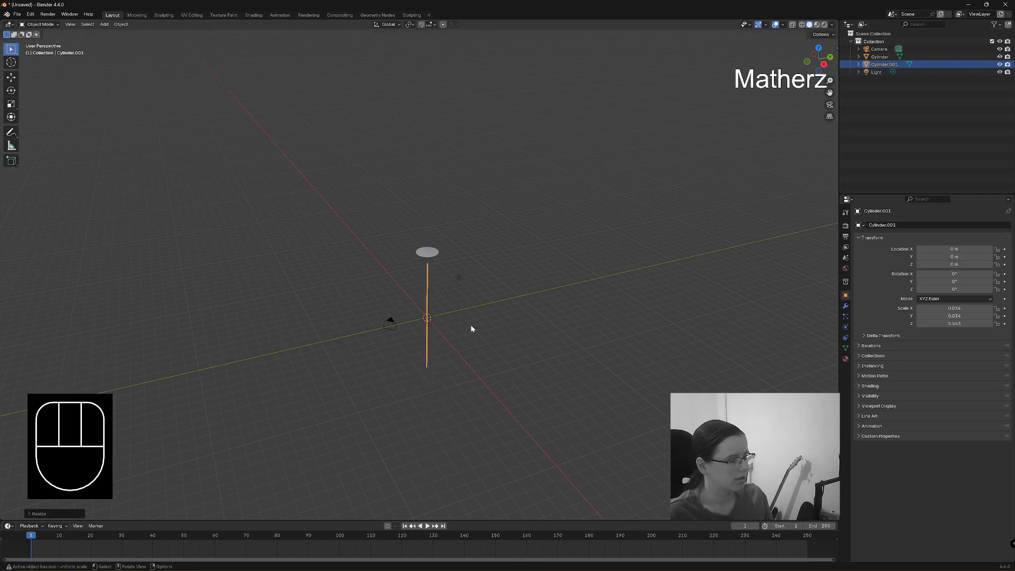
Step: Apply smooth shading to the thin rod
{"action": "scroll", "coordinate": [472, 328], "scroll_direction": "up", "scroll_amount": 6}
{"action": "right_click", "coordinate": [532, 185]}
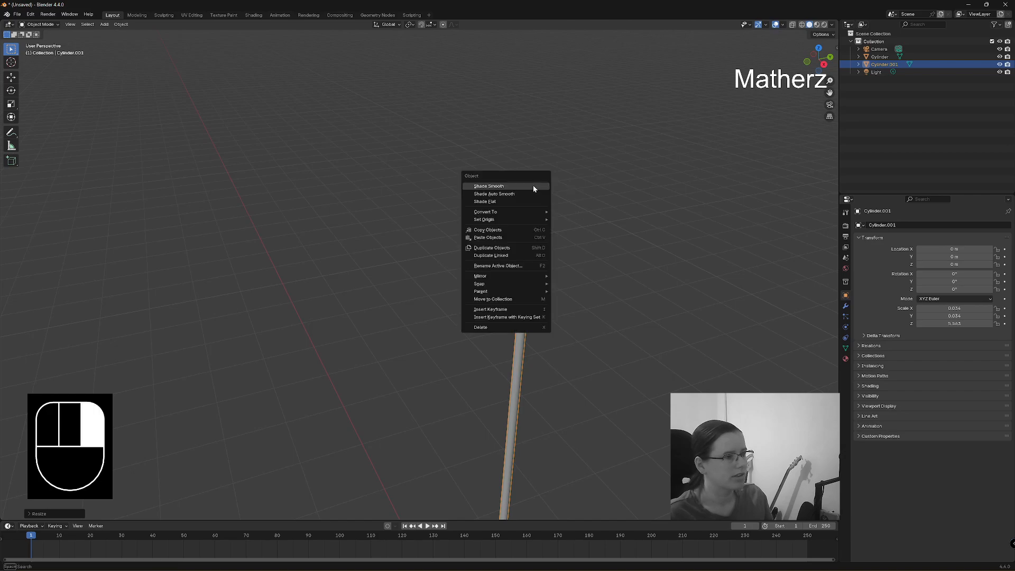
{"action": "left_click", "coordinate": [533, 185]}
{"action": "scroll", "coordinate": [531, 309], "scroll_direction": "down", "scroll_amount": 3}
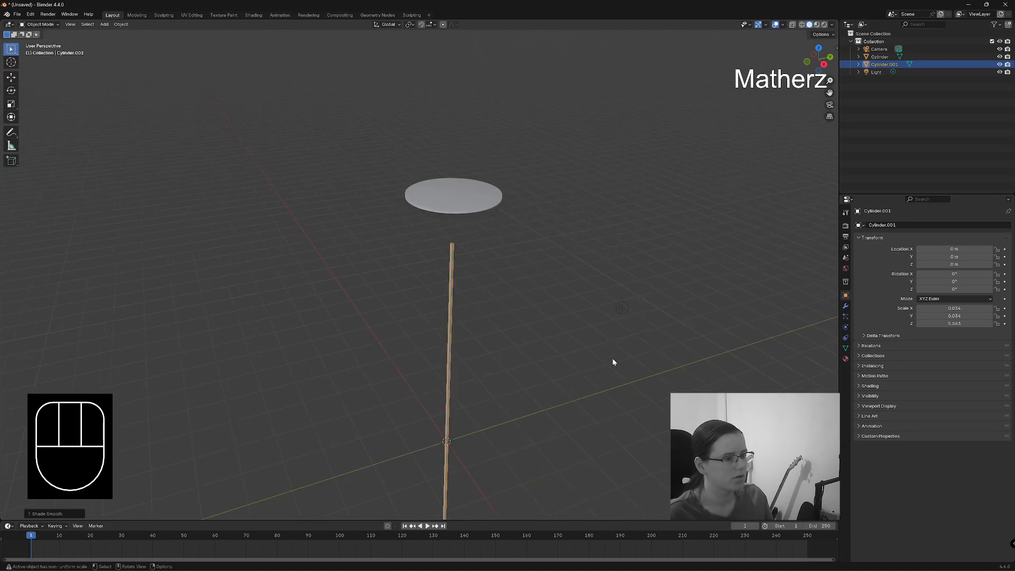
Step: Raise the rod along Z to about 1.7 m so its upper end passes through the disc
{"action": "scroll", "coordinate": [613, 362], "scroll_direction": "down", "scroll_amount": 3}
{"action": "key", "text": "g"}
{"action": "middle_click_drag", "start_coordinate": [496, 497], "coordinate": [491, 474]}
{"action": "left_click", "coordinate": [492, 473]}
{"action": "scroll", "coordinate": [472, 416], "scroll_direction": "up", "scroll_amount": 3}
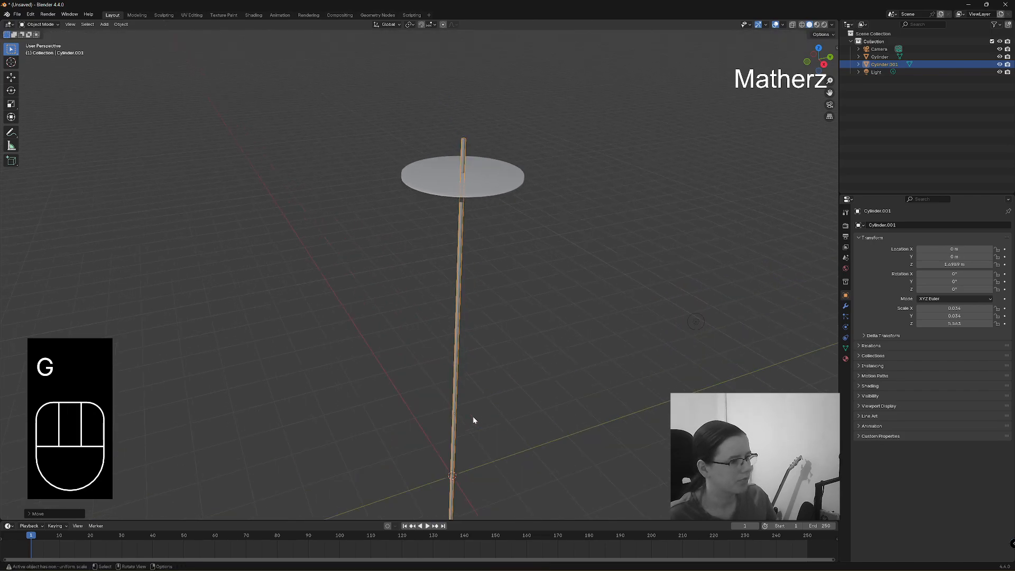
Step: Thin the rod to about 0.008 in X and Y and set its Z scale to about 4.37
{"action": "key", "text": "s"}
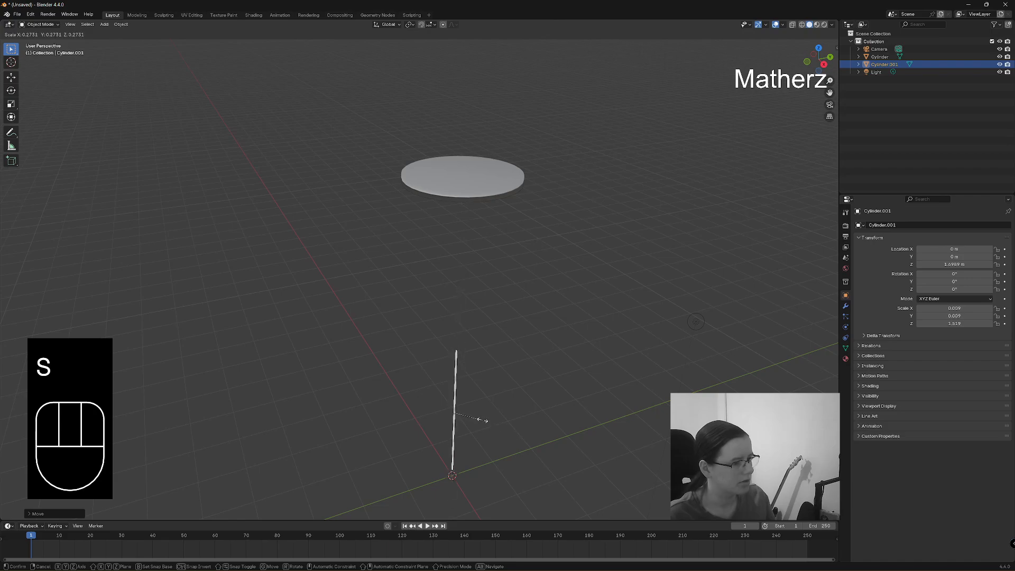
{"action": "left_click", "coordinate": [479, 420]}
{"action": "key", "text": "s"}
{"action": "middle_click_drag", "start_coordinate": [471, 433], "coordinate": [471, 483]}
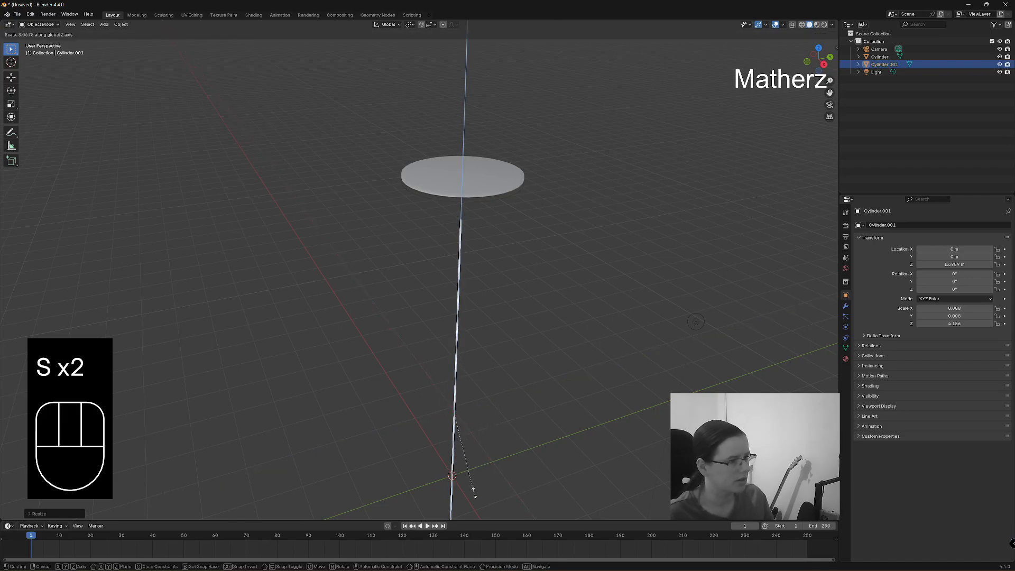
{"action": "left_click", "coordinate": [474, 480]}
Step: Raise the thin rod along Z to about 2.4 m and switch to the front orthographic view
{"action": "key", "text": "g"}
{"action": "middle_click", "coordinate": [476, 479]}
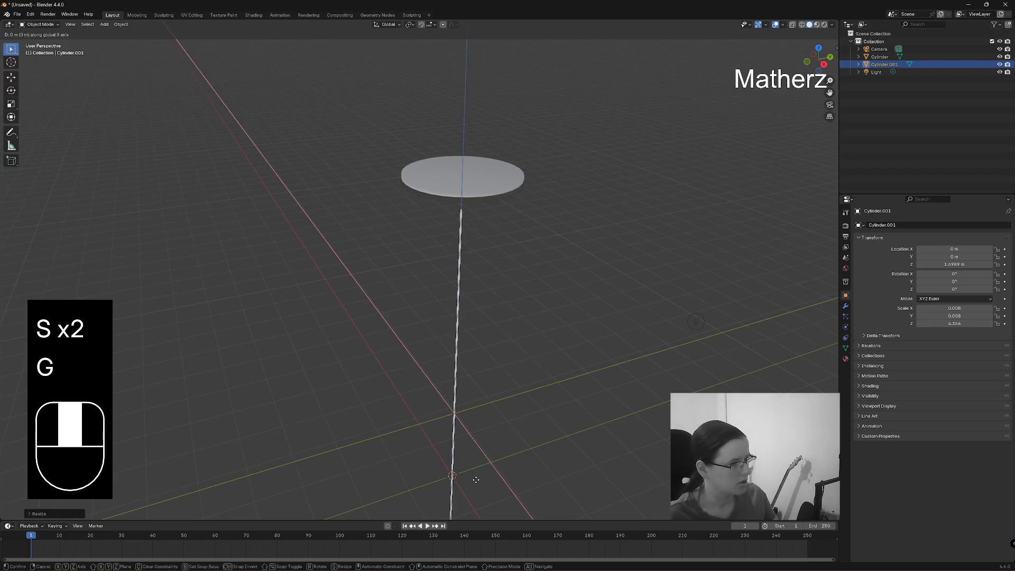
{"action": "left_click", "coordinate": [475, 451]}
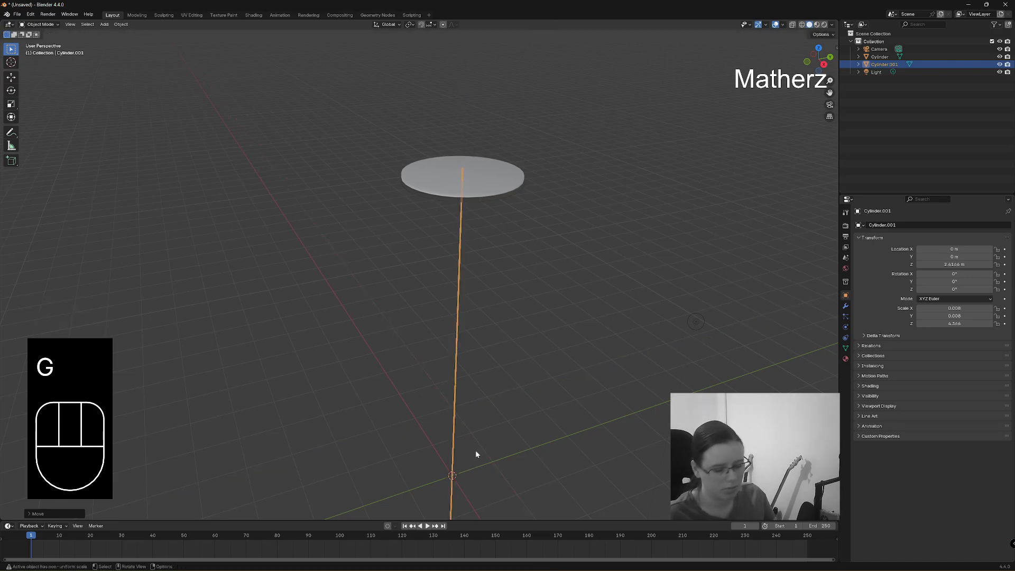
{"action": "key", "text": "KP_1"}
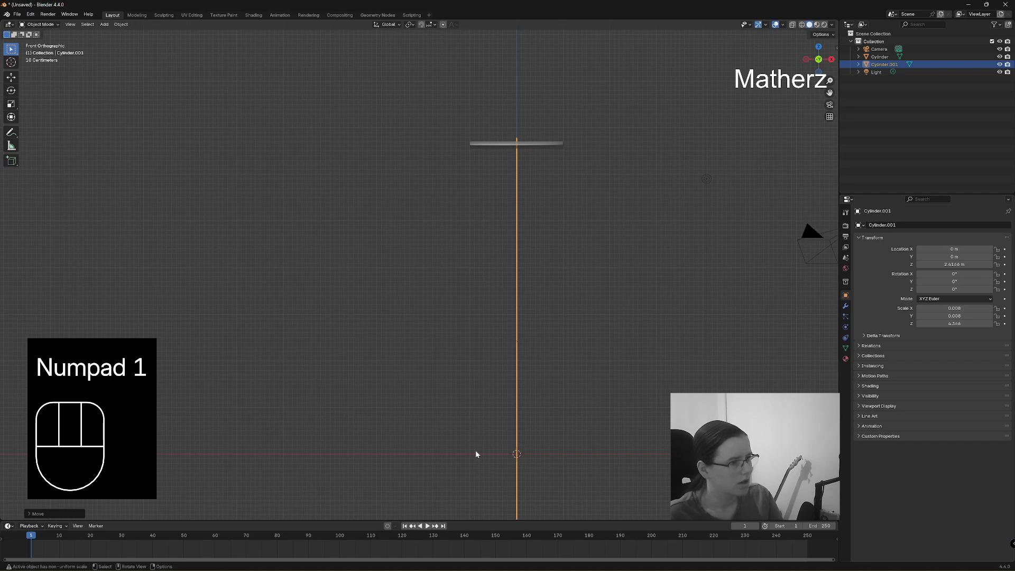
{"action": "scroll", "coordinate": [550, 262], "scroll_direction": "down", "scroll_amount": 2}
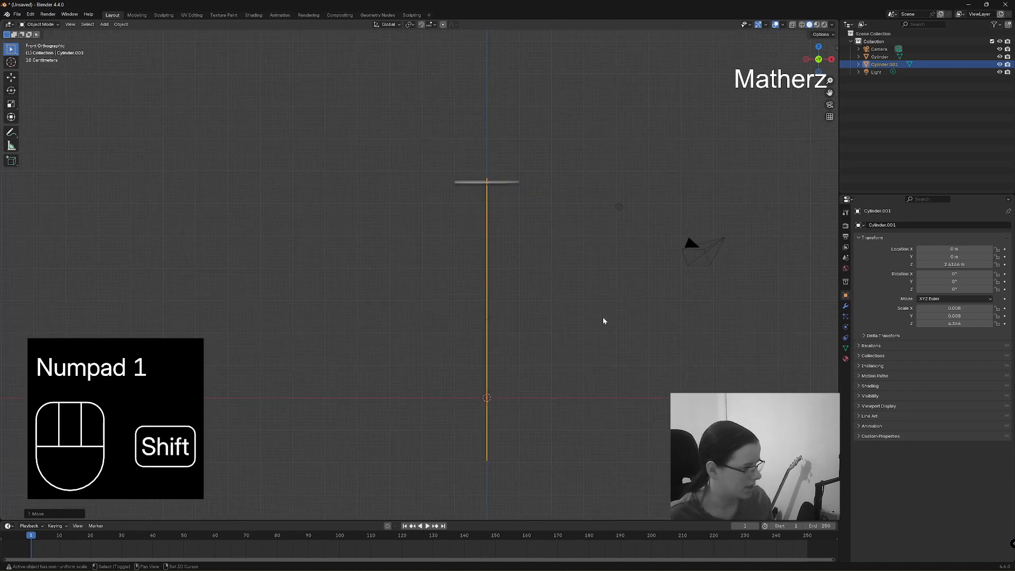
{"action": "middle_click_drag", "start_coordinate": [603, 320], "coordinate": [564, 294], "text": "shift"}
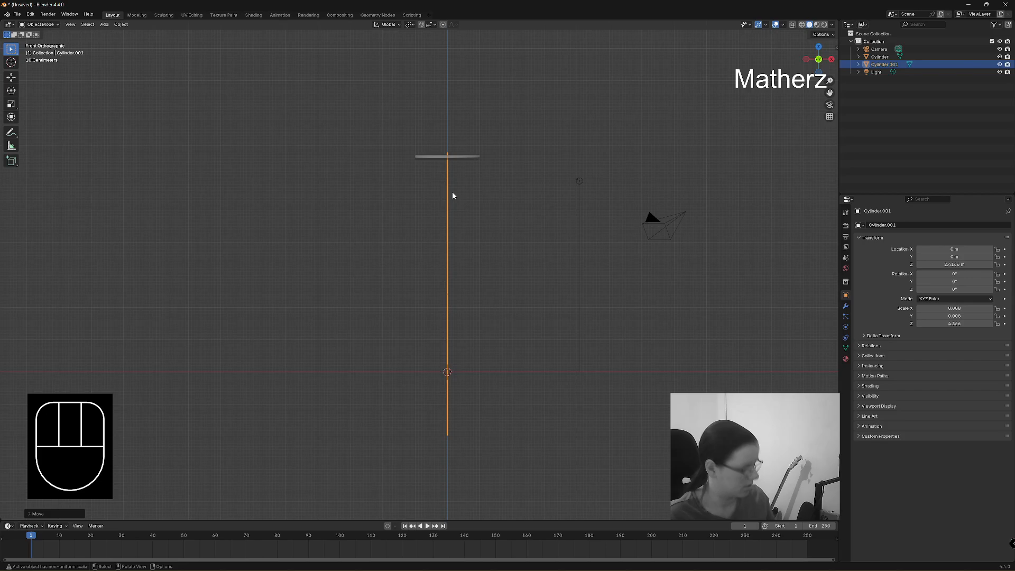
Step: Try to shift the rod about 0.9 m along X toward the disc's edge, and undo the move
{"action": "key", "text": "g"}
{"action": "middle_click_drag", "start_coordinate": [453, 196], "coordinate": [482, 194]}
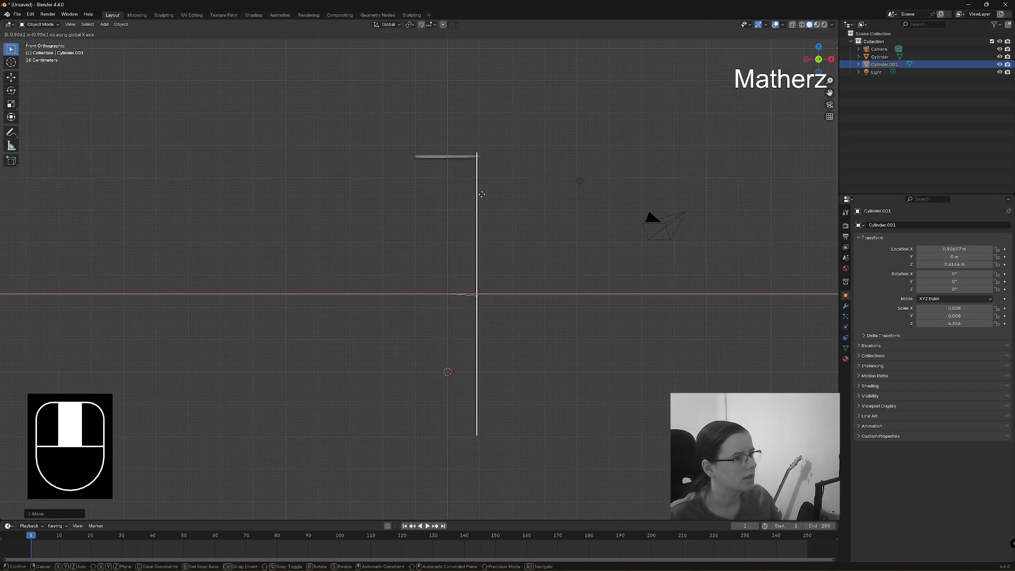
{"action": "left_click", "coordinate": [482, 196]}
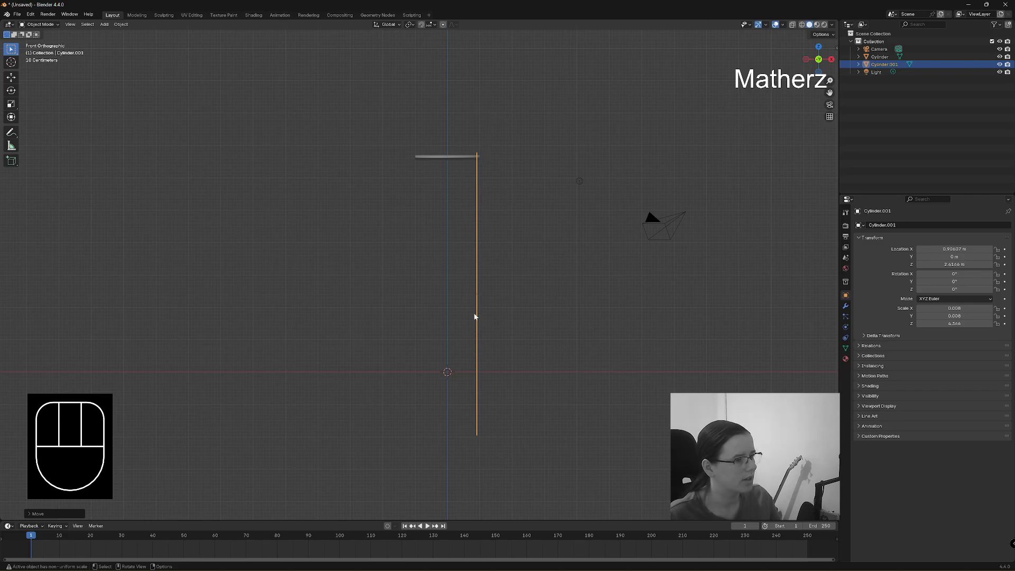
{"action": "key", "text": "ctrl+z"}
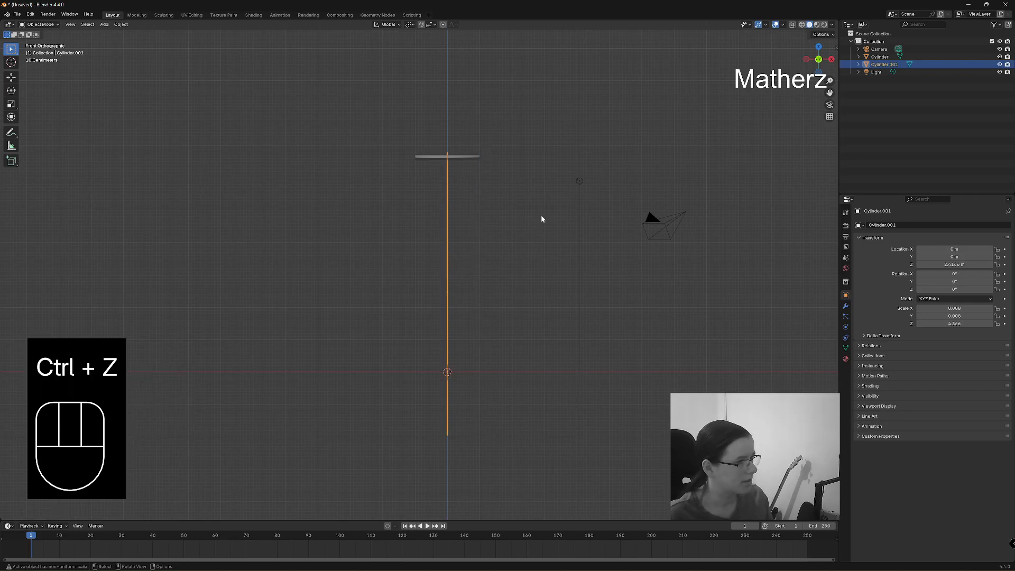
Step: Shorten the rod to a Z scale of about 3.66 and raise it to about 3 m so its upper end meets the disc
{"action": "key", "text": "s"}
{"action": "middle_click_drag", "start_coordinate": [455, 497], "coordinate": [456, 447]}
{"action": "left_click", "coordinate": [448, 481]}
{"action": "key", "text": "g"}
{"action": "left_click", "coordinate": [449, 471]}
{"action": "key", "text": "s"}
{"action": "left_click", "coordinate": [455, 459]}
{"action": "key", "text": "g"}
{"action": "left_click", "coordinate": [457, 449]}
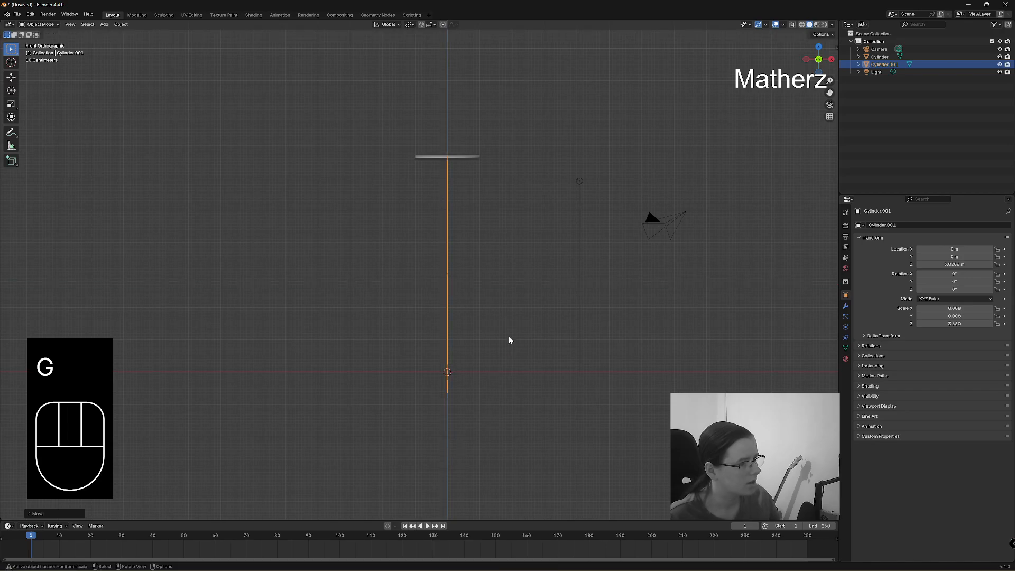
Step: Add an ico sphere at the origin and scale it down uniformly to about 0.099
{"action": "left_click", "coordinate": [464, 221]}
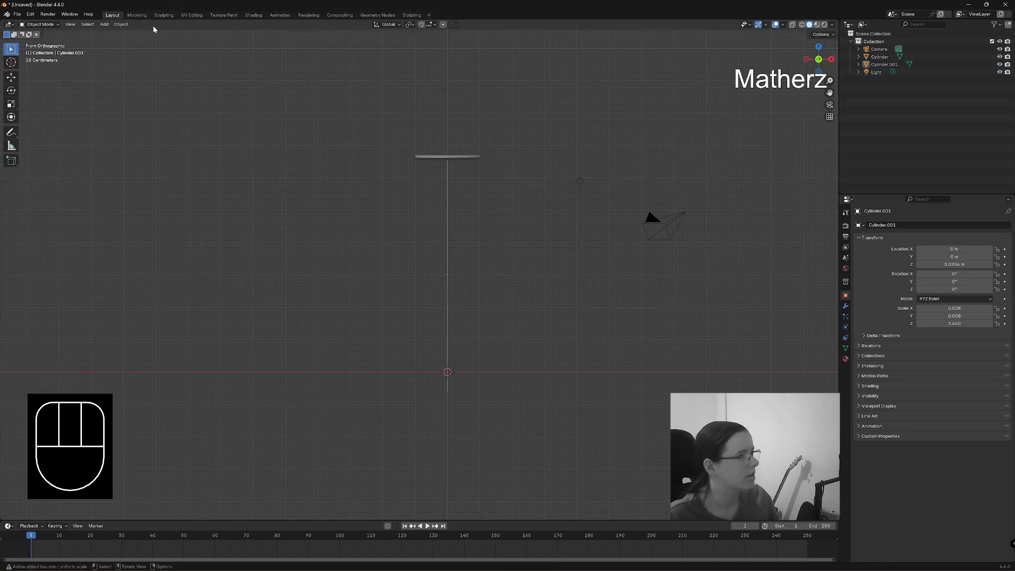
{"action": "left_click", "coordinate": [104, 25]}
{"action": "mouse_move", "coordinate": [110, 35]}
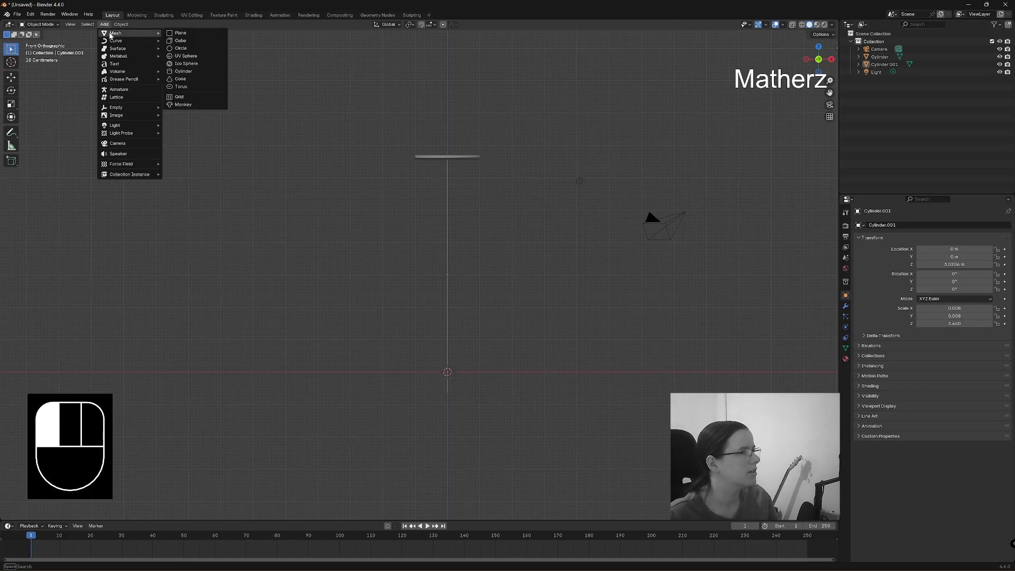
{"action": "left_click", "coordinate": [209, 69]}
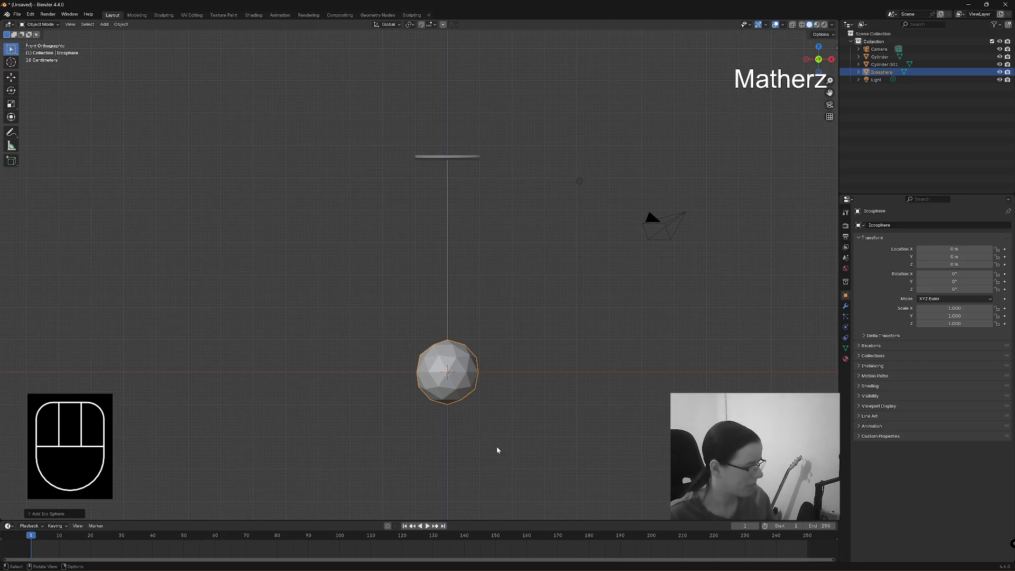
{"action": "key", "text": "s"}
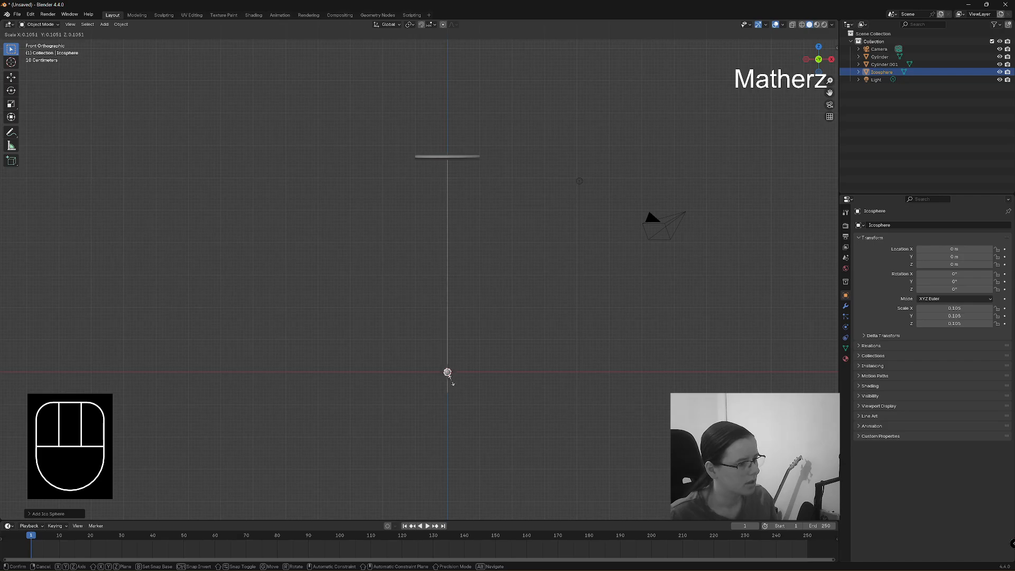
{"action": "left_click", "coordinate": [447, 375]}
Step: Give the disc a new material with a golden-yellow base color, metallic 0.873 and roughness 0.139
{"action": "scroll", "coordinate": [463, 393], "scroll_direction": "up", "scroll_amount": 3}
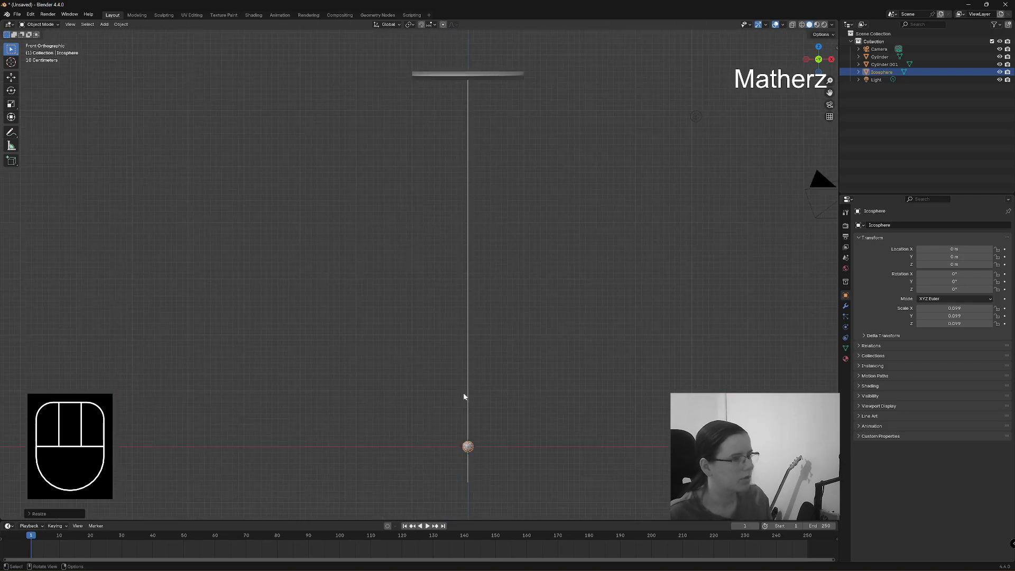
{"action": "middle_click_drag", "start_coordinate": [533, 420], "coordinate": [497, 404], "text": "shift"}
{"action": "left_click", "coordinate": [471, 60]}
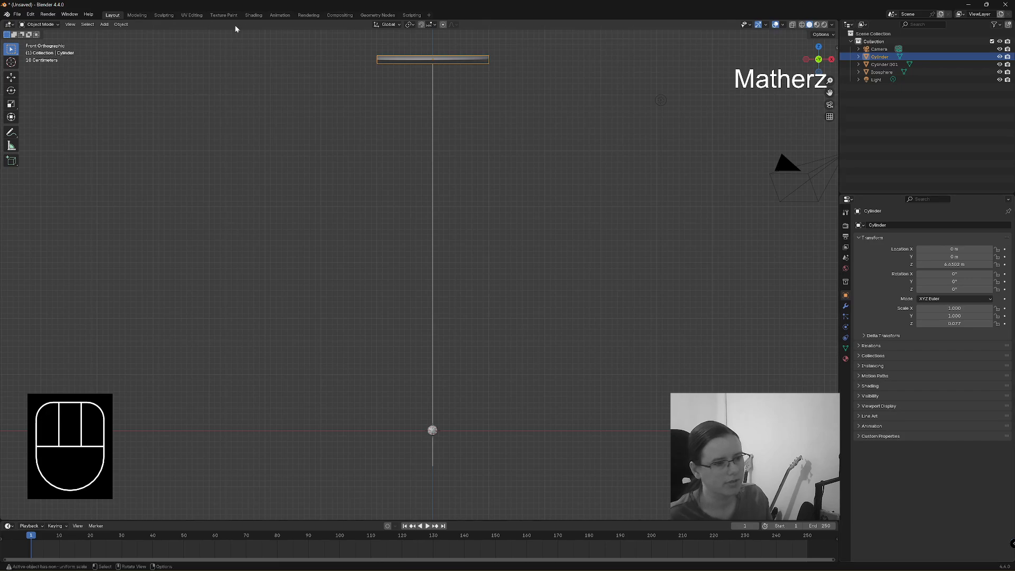
{"action": "left_click", "coordinate": [845, 359]}
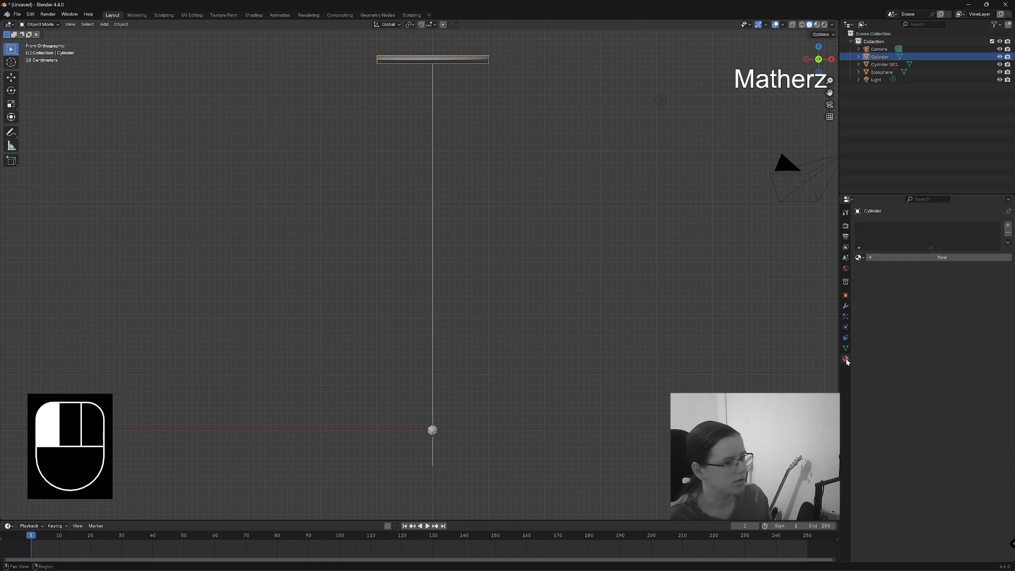
{"action": "left_click", "coordinate": [942, 257]}
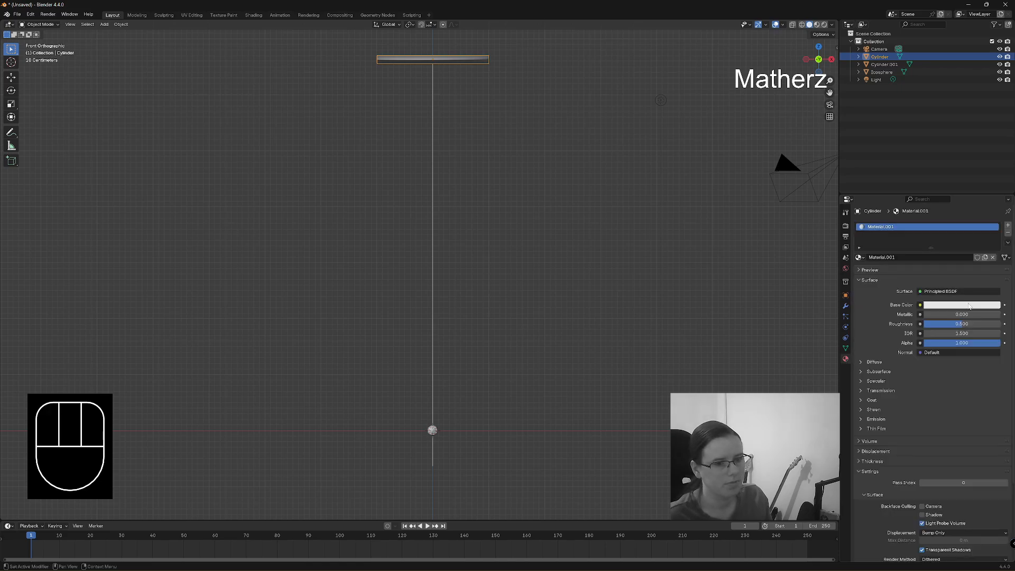
{"action": "left_click", "coordinate": [969, 305]}
{"action": "left_click", "coordinate": [947, 224]}
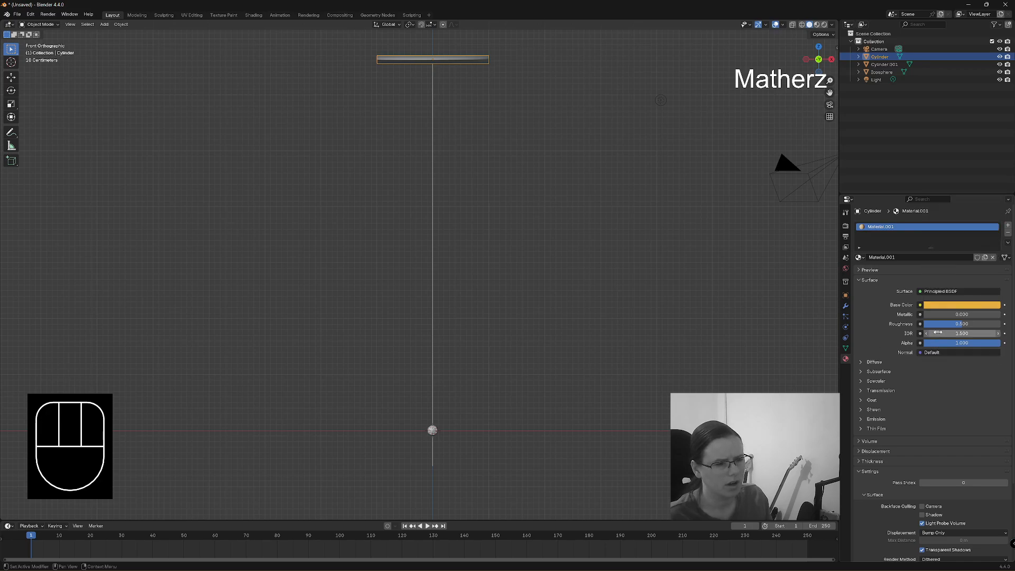
{"action": "mouse_move", "coordinate": [934, 314]}
{"action": "left_mouse_down"}
{"action": "mouse_move", "coordinate": [991, 314]}
{"action": "mouse_move", "coordinate": [934, 327]}
{"action": "left_mouse_up"}
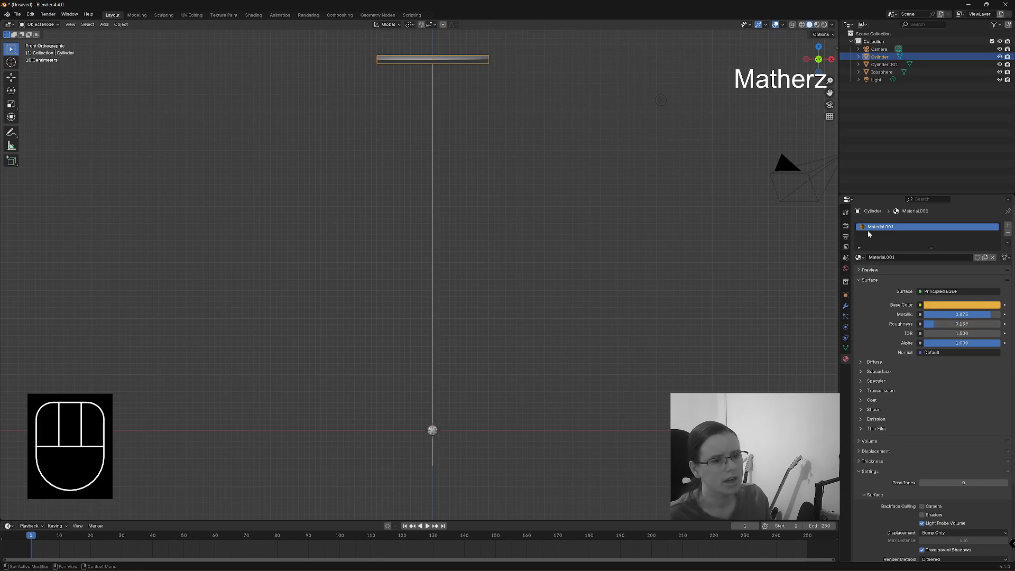
Step: Set the render engine to Cycles and show the viewport in rendered shading
{"action": "left_click", "coordinate": [846, 227]}
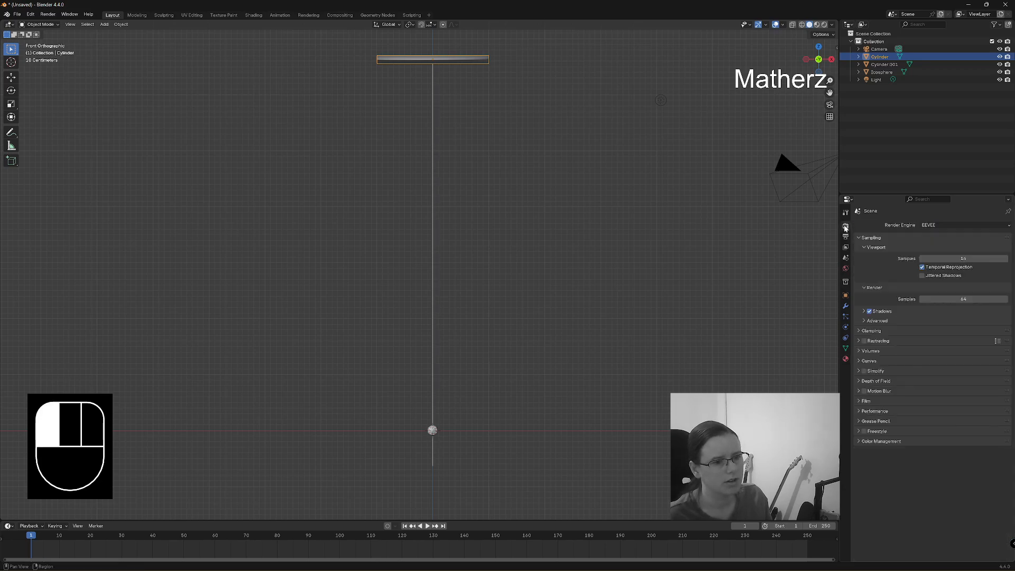
{"action": "left_click_drag", "start_coordinate": [971, 224], "coordinate": [960, 251]}
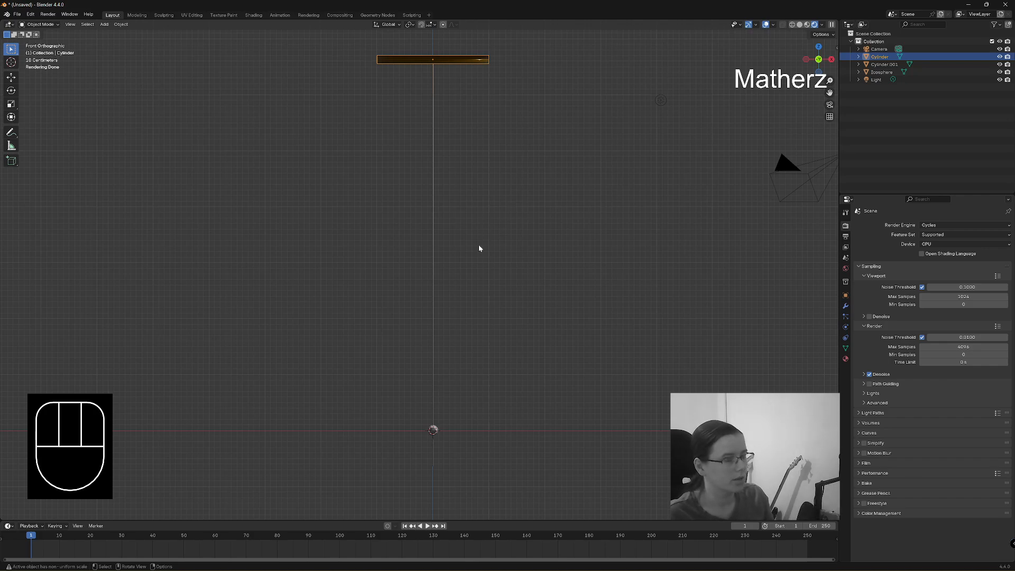
Step: Give the thin rod a new material with a black base color
{"action": "left_click", "coordinate": [433, 247]}
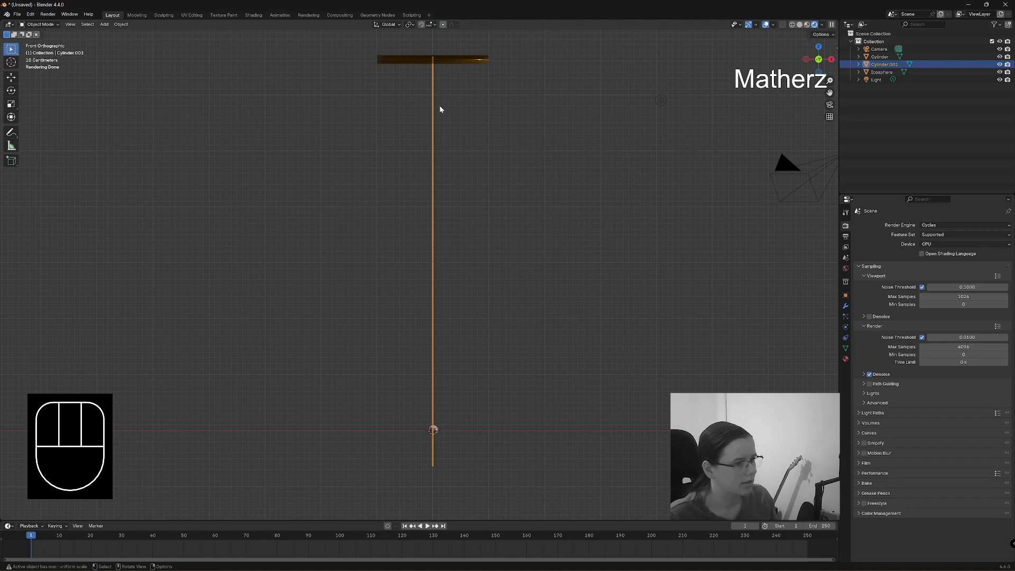
{"action": "left_click", "coordinate": [845, 358]}
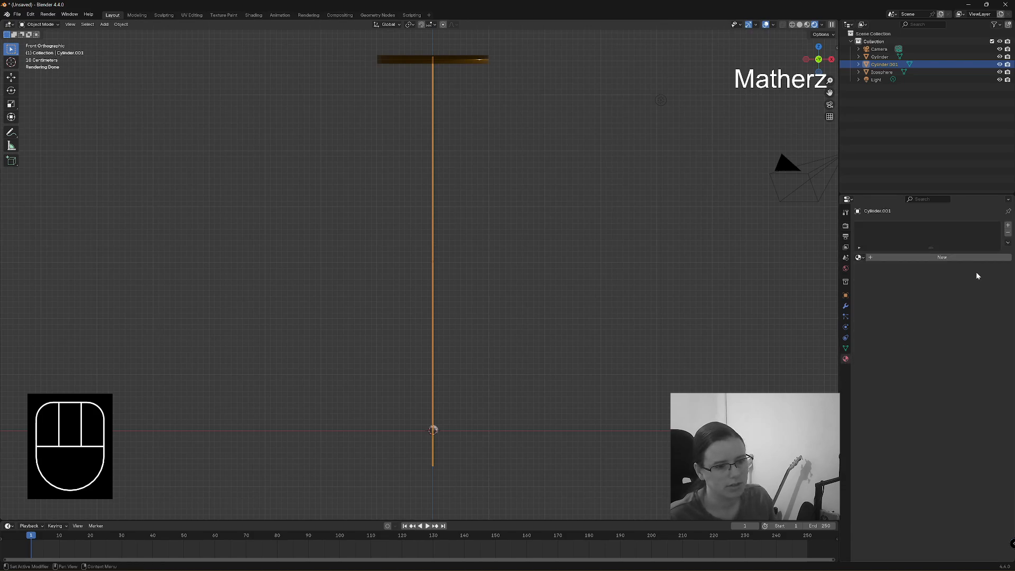
{"action": "left_click", "coordinate": [952, 257]}
{"action": "left_click", "coordinate": [967, 305]}
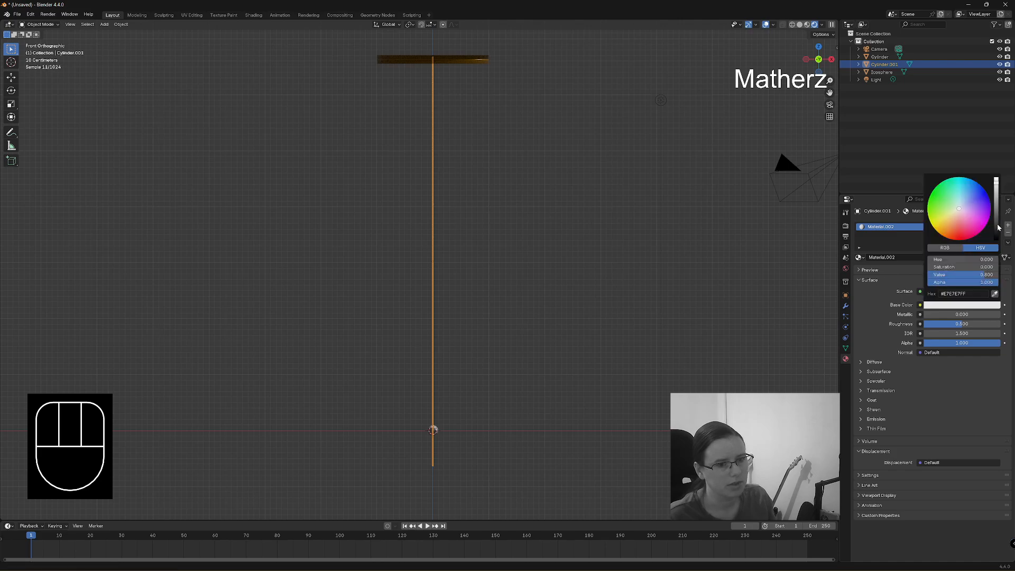
{"action": "left_click_drag", "start_coordinate": [997, 227], "coordinate": [996, 240]}
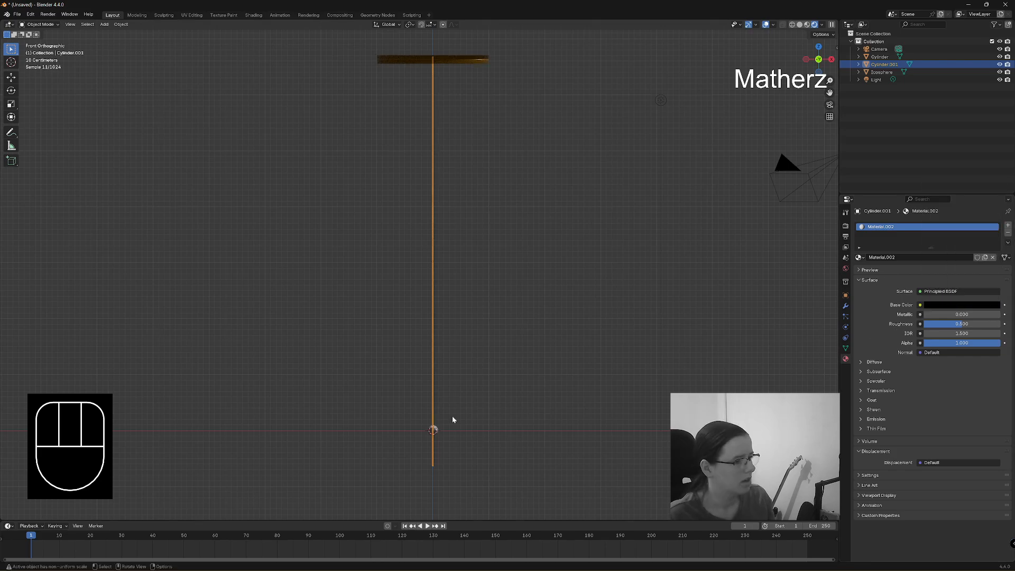
Step: Give the small ico sphere a new material with a Glass BSDF surface and name it Glass
{"action": "left_click", "coordinate": [434, 429]}
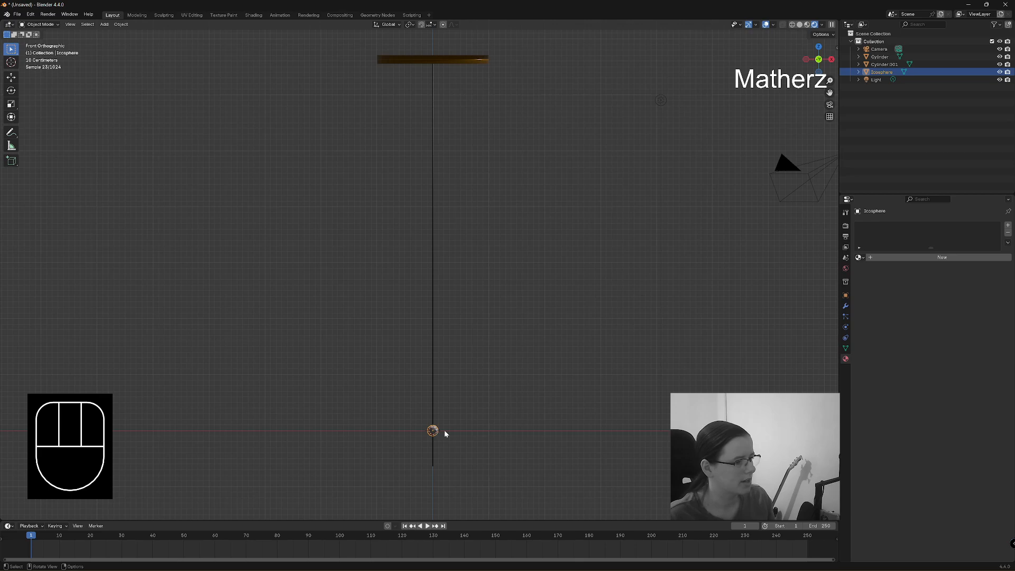
{"action": "left_click", "coordinate": [932, 257]}
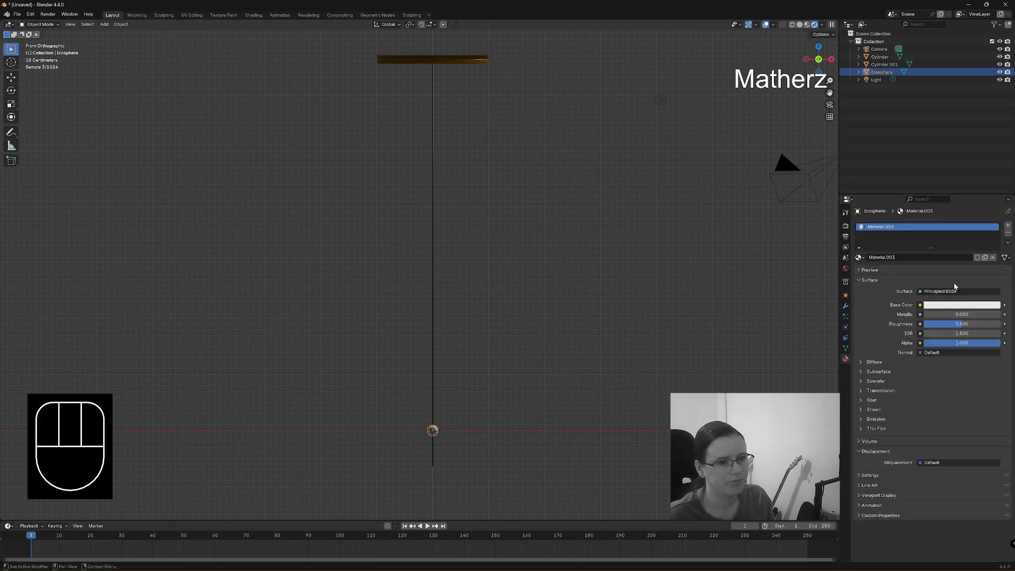
{"action": "left_click", "coordinate": [957, 291]}
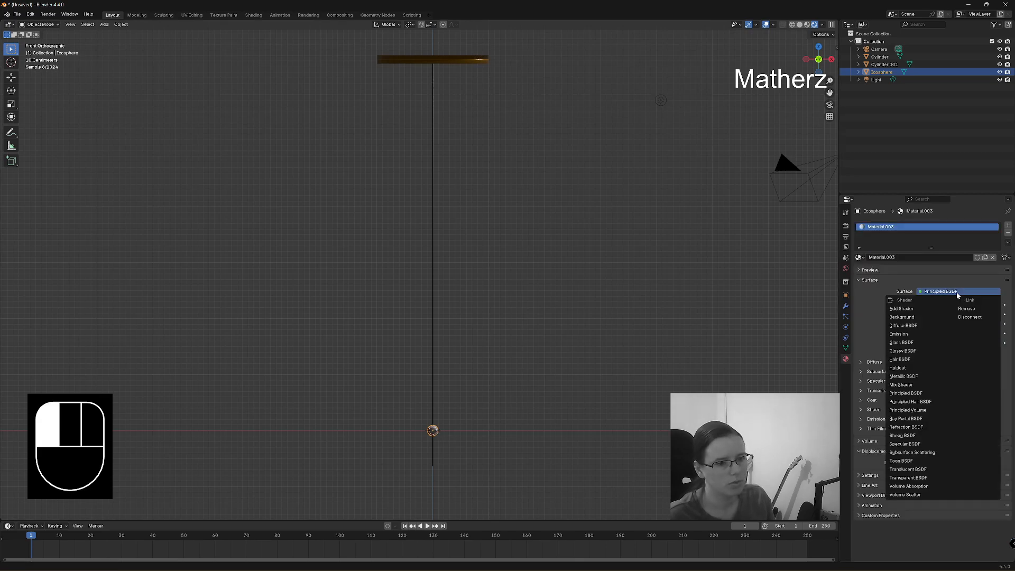
{"action": "left_click", "coordinate": [930, 344]}
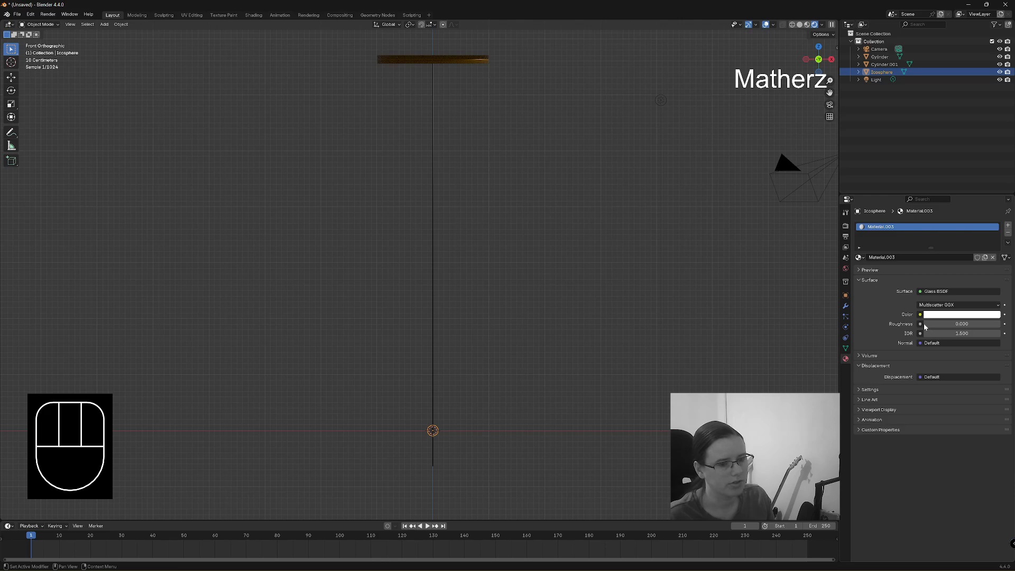
{"action": "double_click", "coordinate": [881, 227]}
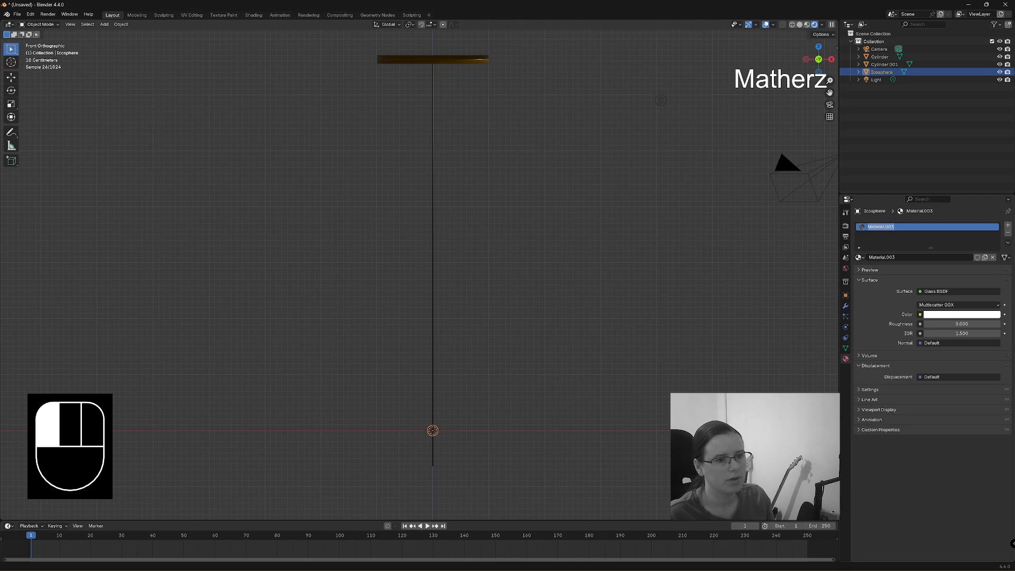
{"action": "type", "text": "Glass"}
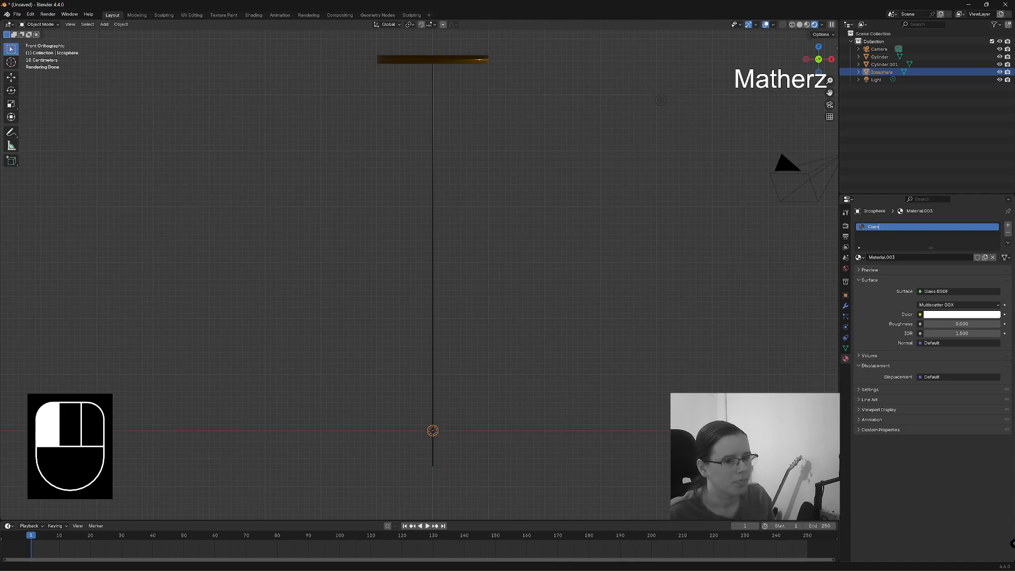
{"action": "left_click", "coordinate": [871, 297]}
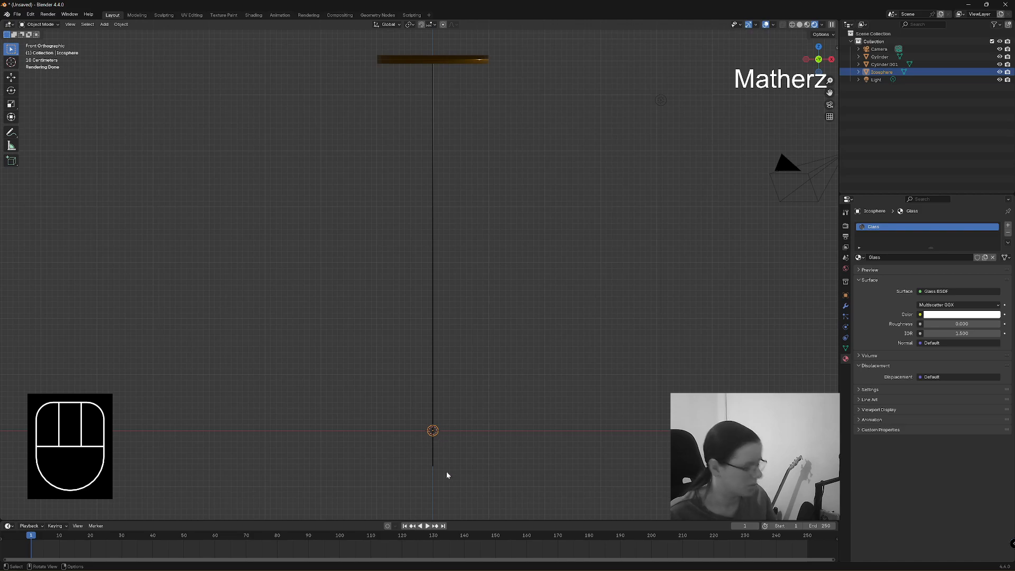
Step: Try duplicating the glass sphere 1 m up along Z in the front view, and undo the duplication
{"action": "middle_click_drag", "start_coordinate": [447, 475], "coordinate": [421, 498]}
{"action": "key", "text": "KP_7"}
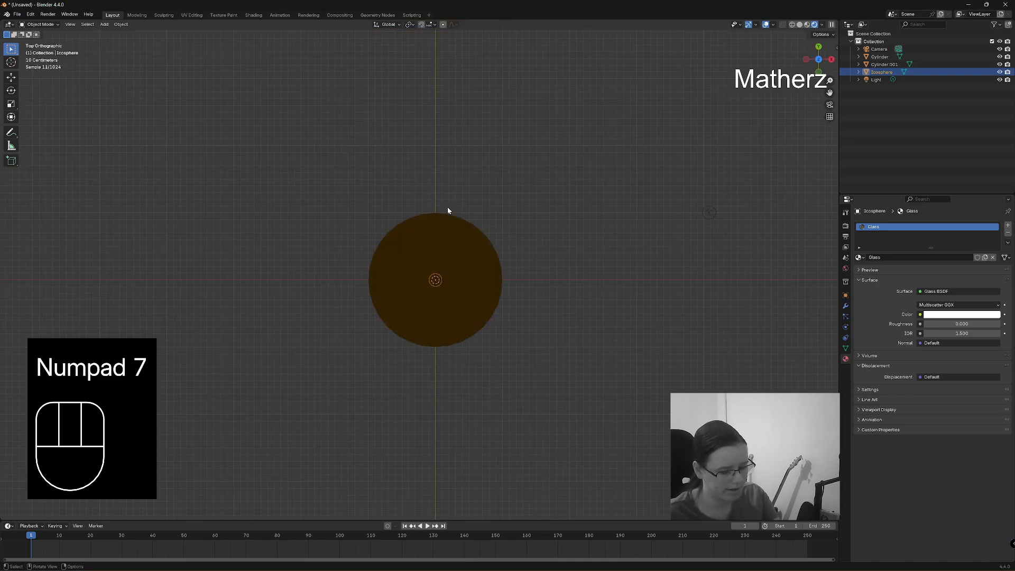
{"action": "key", "text": "KP_1"}
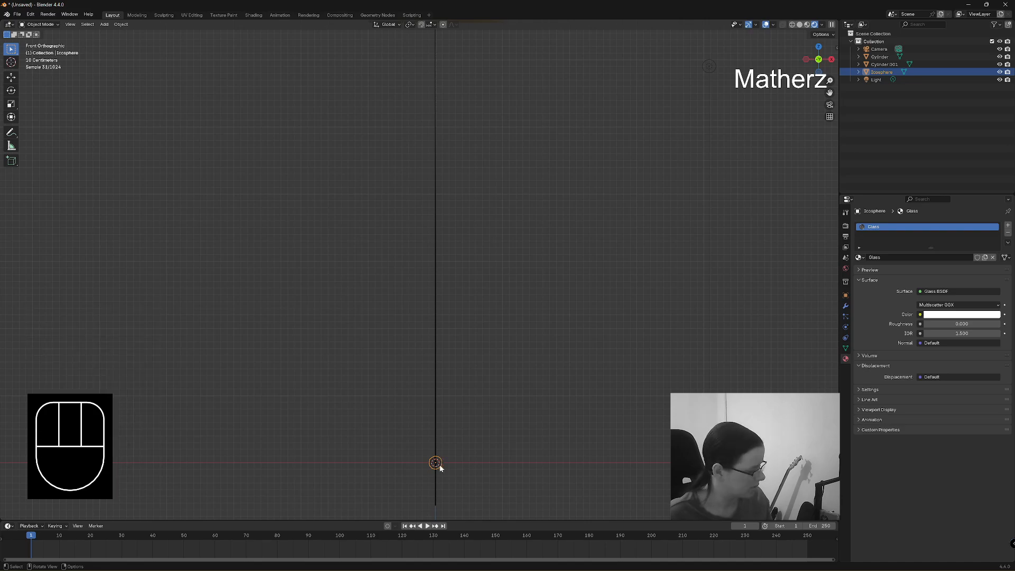
{"action": "key", "text": "shift+d"}
{"action": "middle_click_drag", "start_coordinate": [440, 467], "coordinate": [441, 439]}
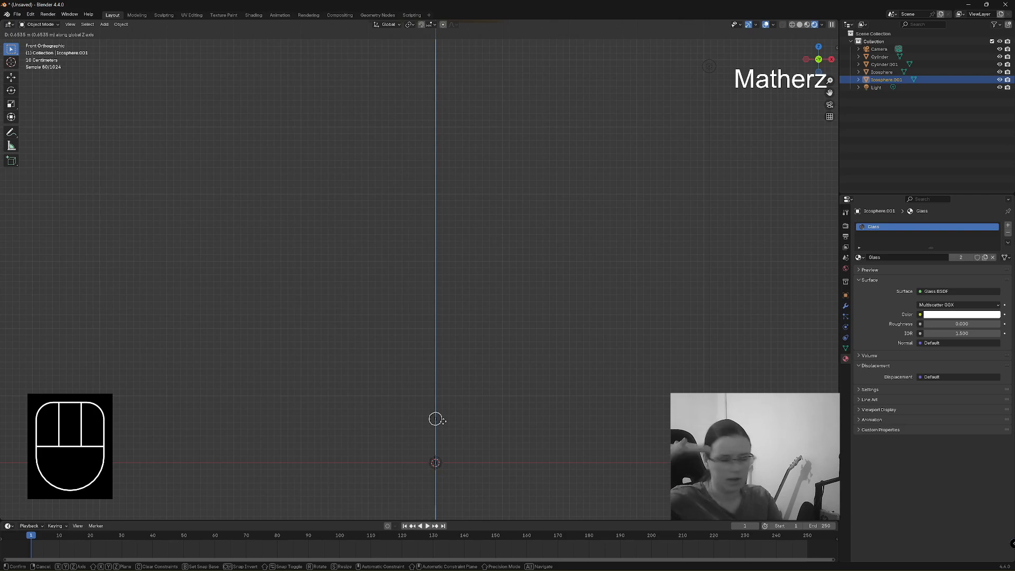
{"action": "key", "text": "KP_1"}
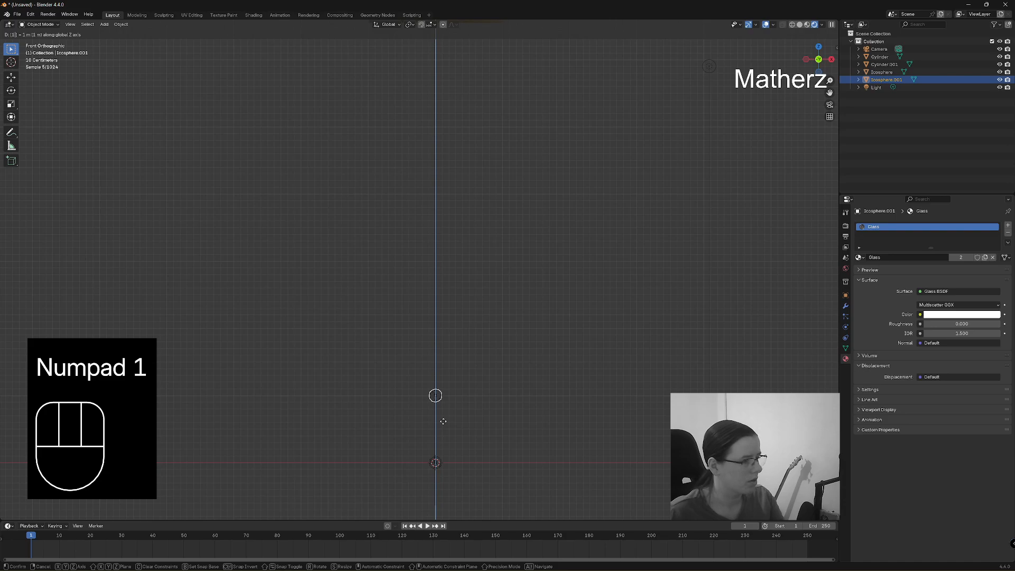
{"action": "left_click", "coordinate": [443, 421]}
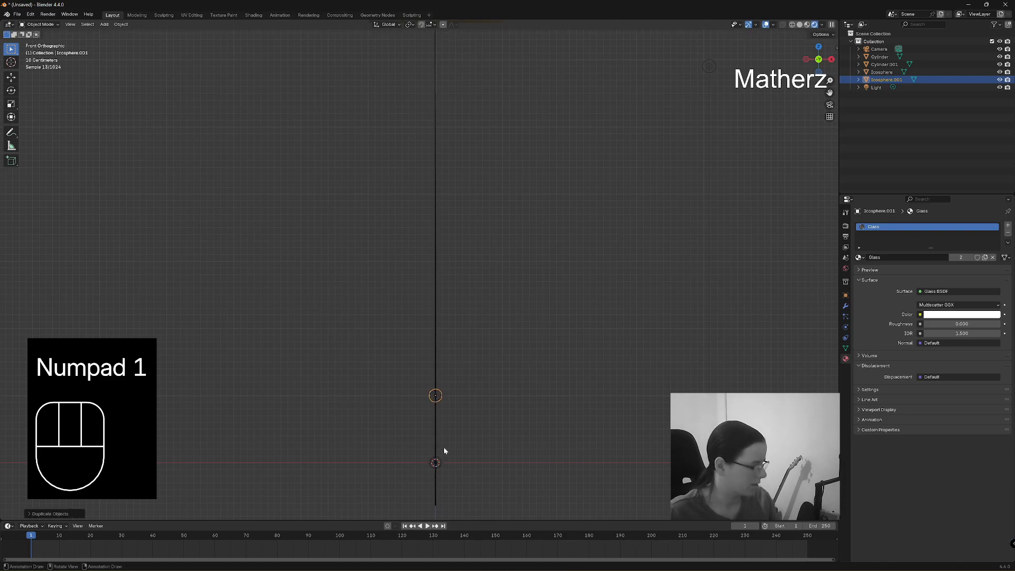
{"action": "key", "text": "ctrl+z"}
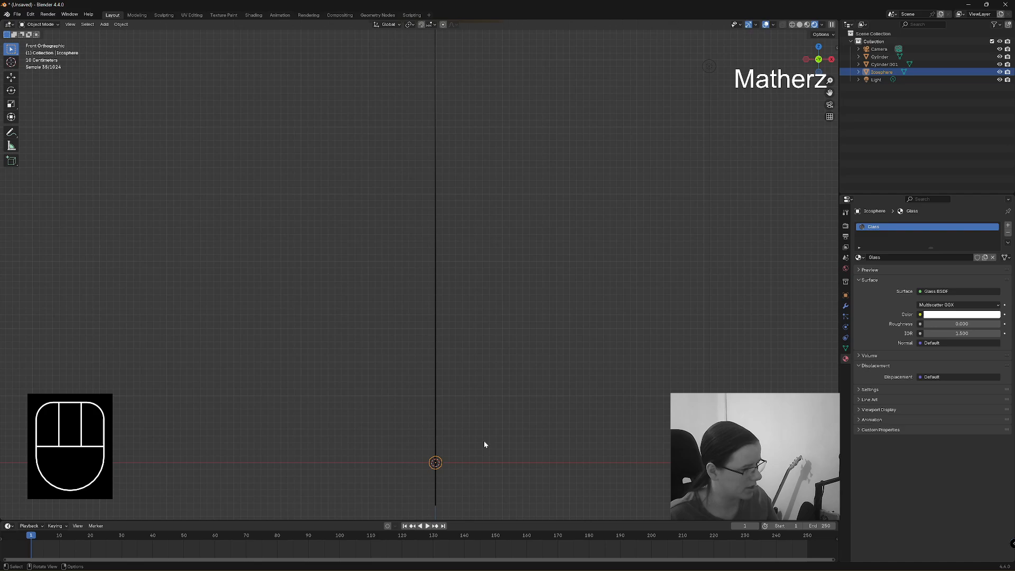
Step: Move the glass sphere down along Z to the lower end of the rod
{"action": "key", "text": "g"}
{"action": "middle_click_drag", "start_coordinate": [484, 444], "coordinate": [486, 470]}
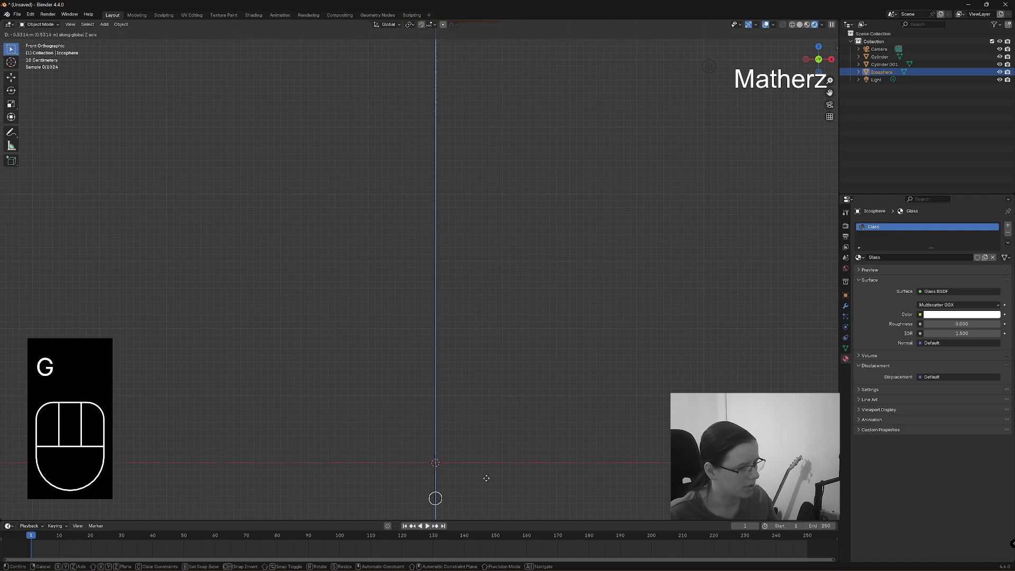
{"action": "left_click", "coordinate": [489, 486]}
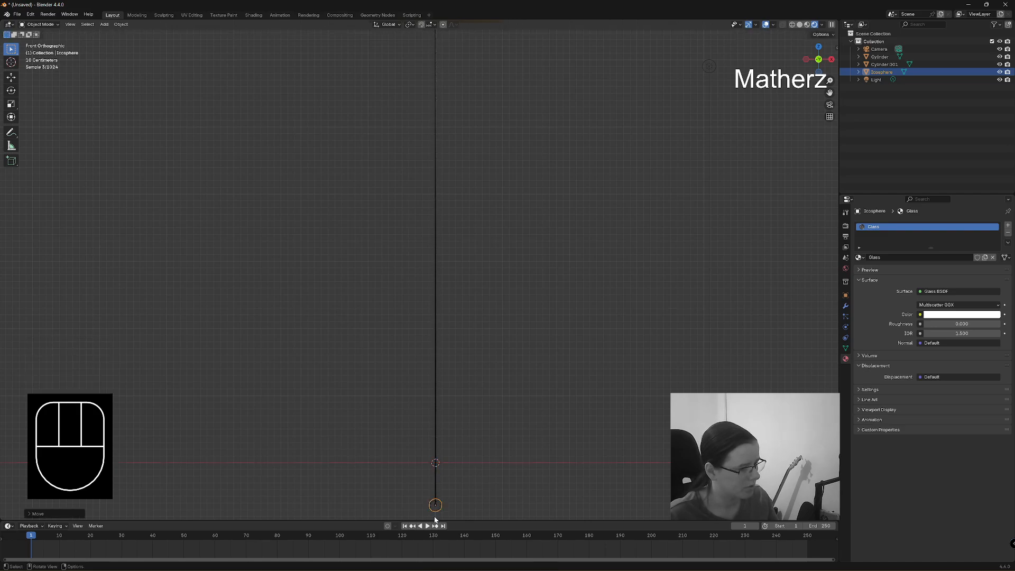
Step: Duplicate the glass sphere twice up the rod along Z, placing each copy 1 m above the previous one
{"action": "key", "text": "shift+d"}
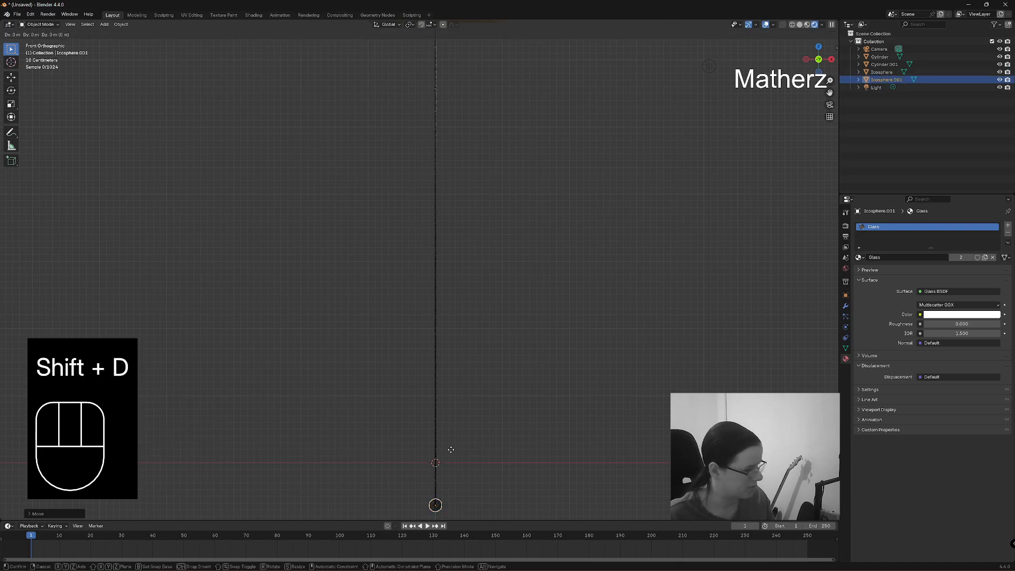
{"action": "middle_click_drag", "start_coordinate": [450, 447], "coordinate": [448, 422]}
{"action": "key", "text": "KP_1"}
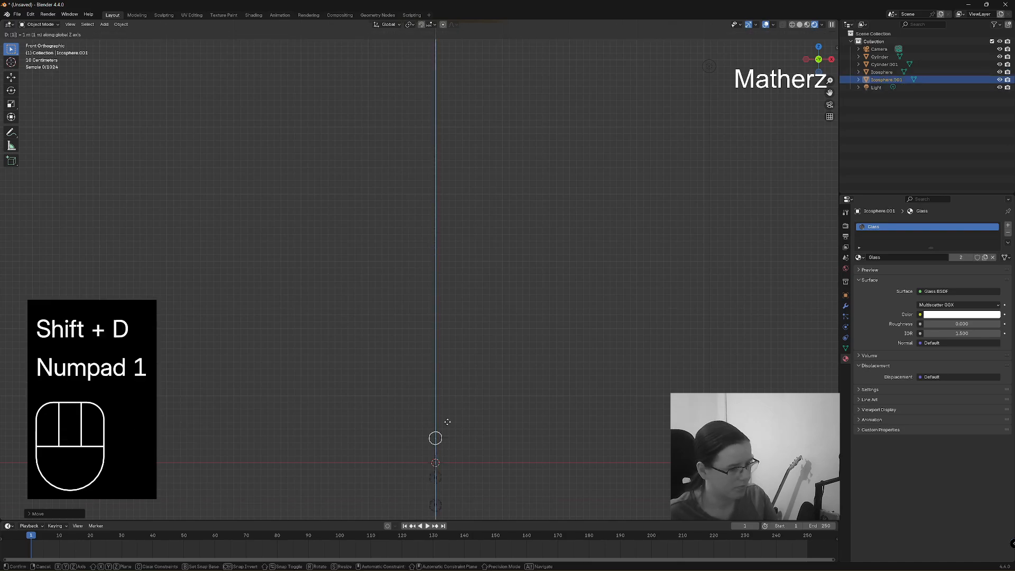
{"action": "left_click", "coordinate": [447, 422]}
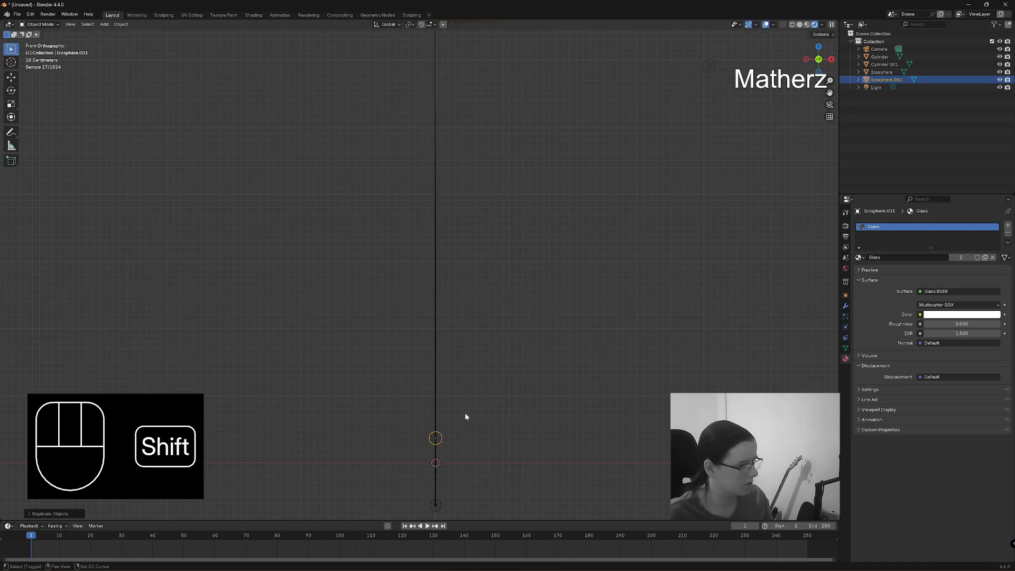
{"action": "key", "text": "shift+d"}
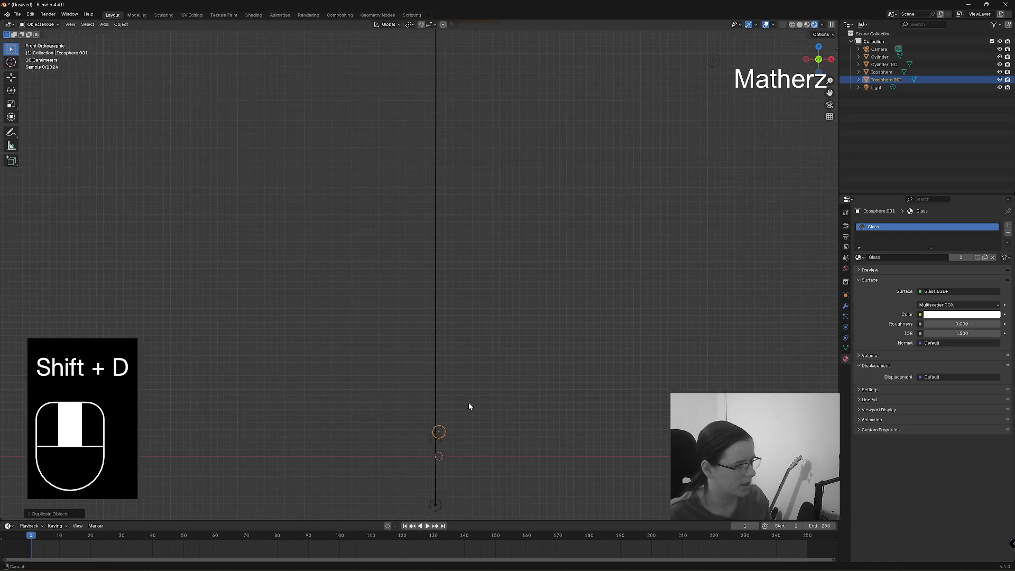
{"action": "middle_click_drag", "start_coordinate": [469, 403], "coordinate": [468, 394], "text": "shift"}
{"action": "key", "text": "shift+d"}
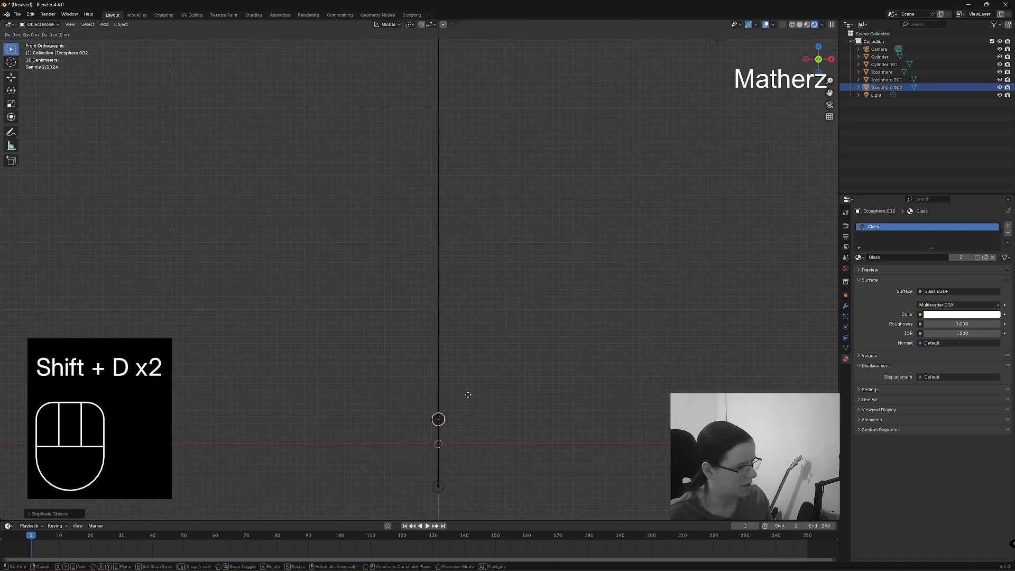
{"action": "key", "text": "z"}
{"action": "key", "text": "KP_1"}
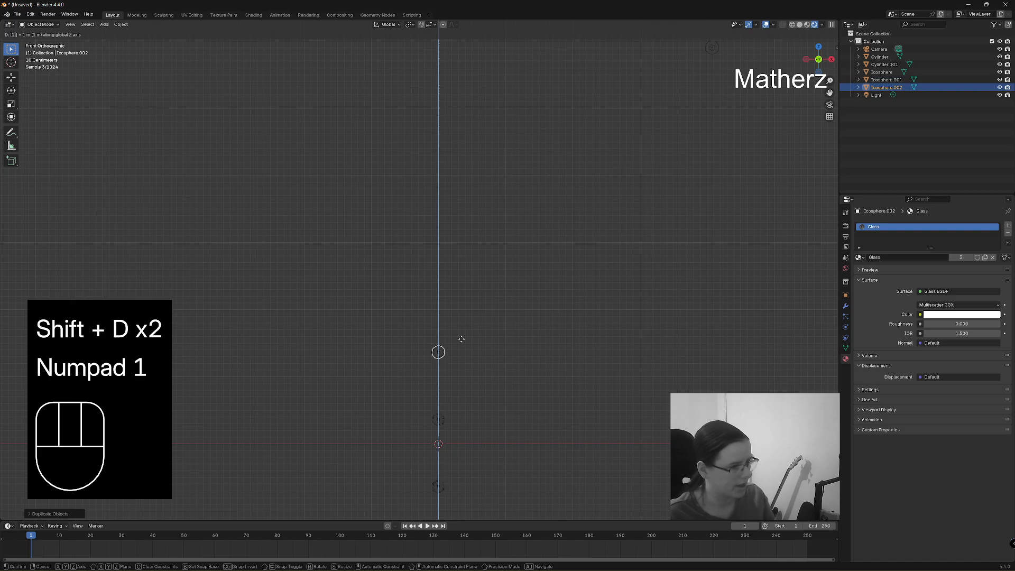
{"action": "left_click", "coordinate": [461, 339]}
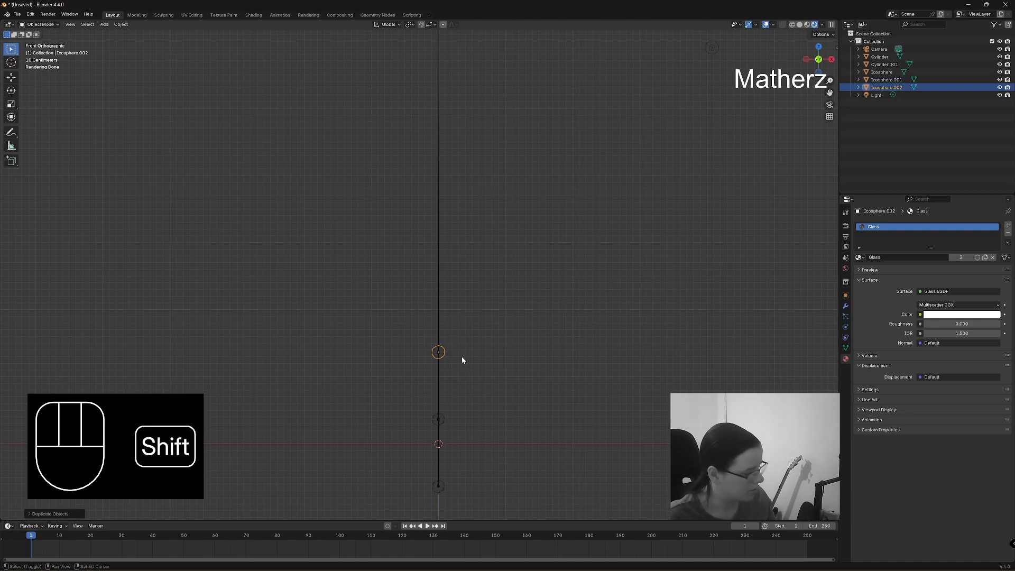
Step: Duplicate the highest glass sphere twice more up the rod along Z, placing each copy 1 m above the previous one
{"action": "key", "text": "shift+d"}
{"action": "middle_click_drag", "start_coordinate": [462, 354], "coordinate": [460, 321]}
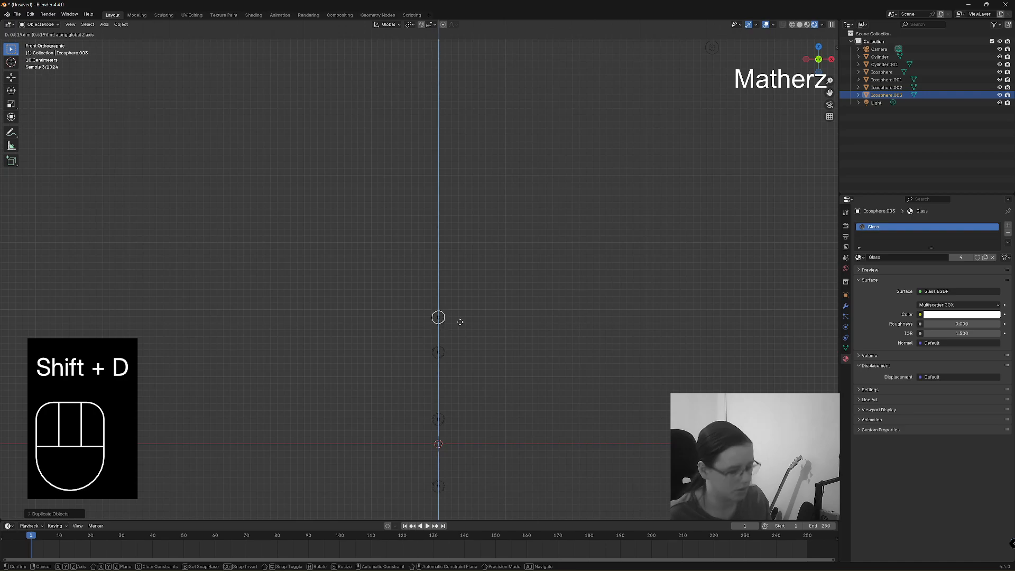
{"action": "key", "text": "KP_1"}
{"action": "left_click", "coordinate": [460, 321]}
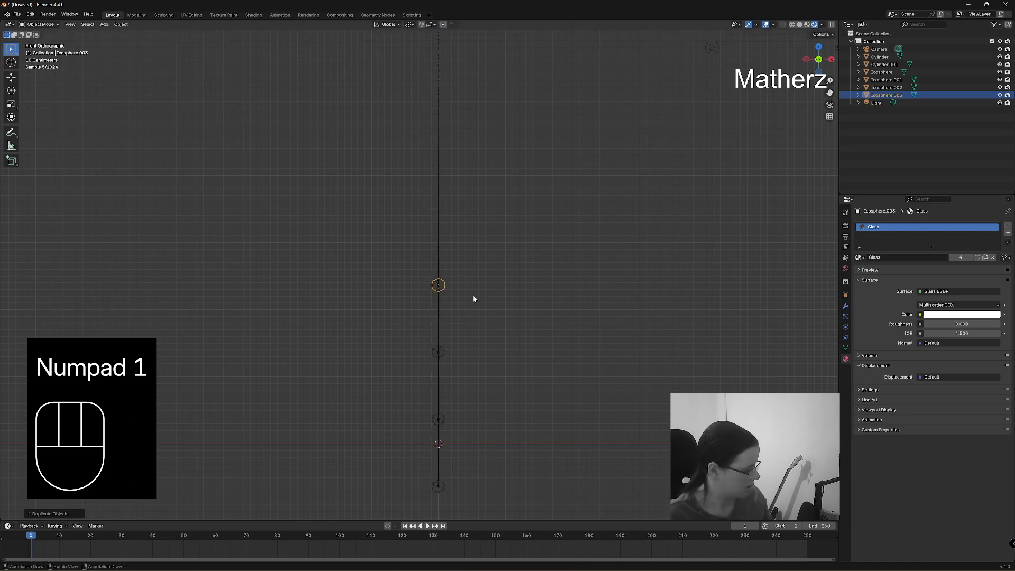
{"action": "key", "text": "shift+d"}
{"action": "middle_click_drag", "start_coordinate": [473, 299], "coordinate": [471, 224]}
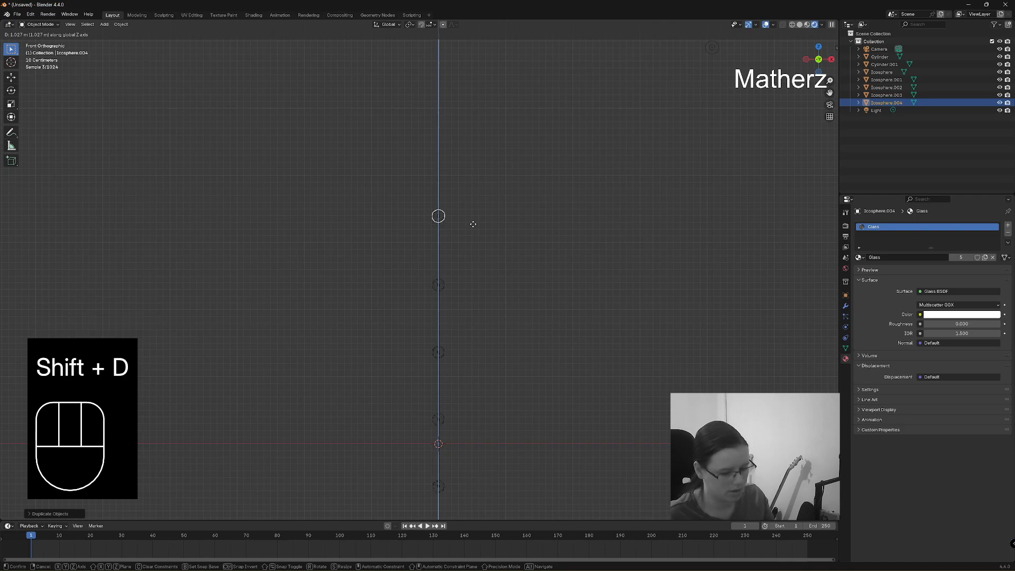
{"action": "key", "text": "KP_1"}
{"action": "left_click", "coordinate": [472, 223]}
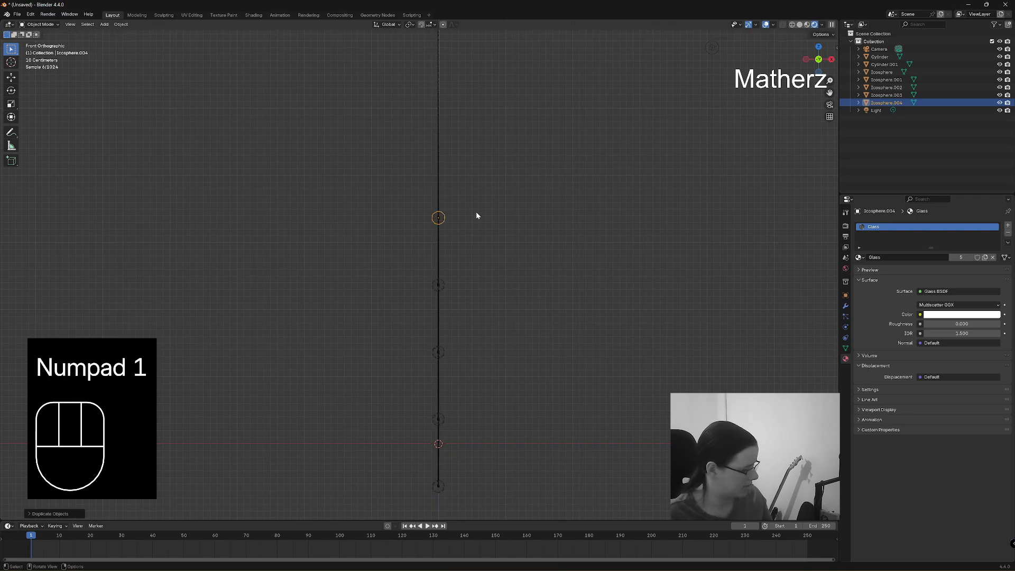
Step: Continue the row of glass spheres up to just below the disc with three more duplicates, each offset 1 m along Z
{"action": "key", "text": "shift+d"}
{"action": "middle_click_drag", "start_coordinate": [475, 212], "coordinate": [463, 177]}
{"action": "key", "text": "KP_1"}
{"action": "left_click", "coordinate": [472, 151]}
{"action": "key", "text": "shift+d"}
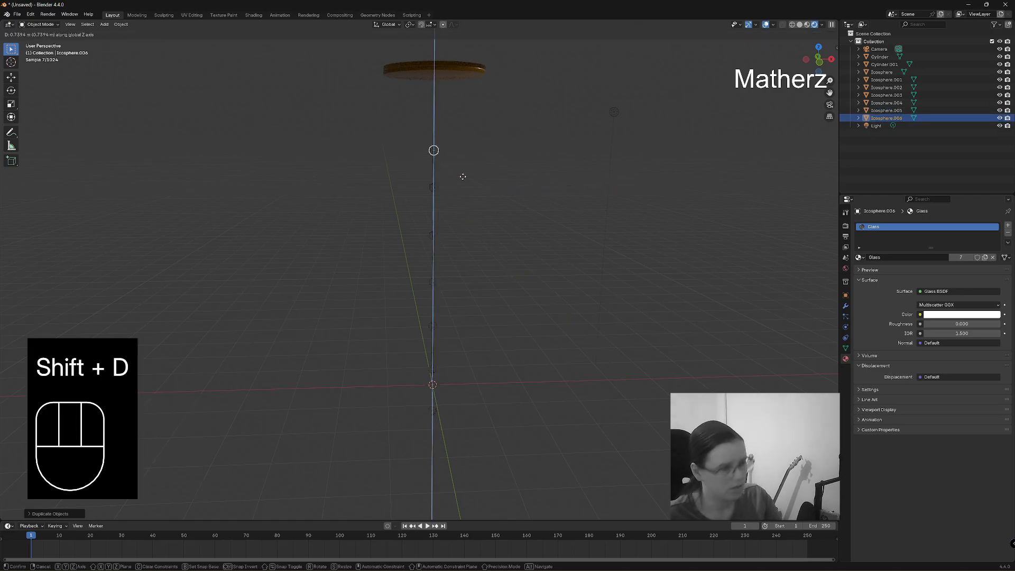
{"action": "key", "text": "KP_1"}
{"action": "left_click", "coordinate": [463, 178]}
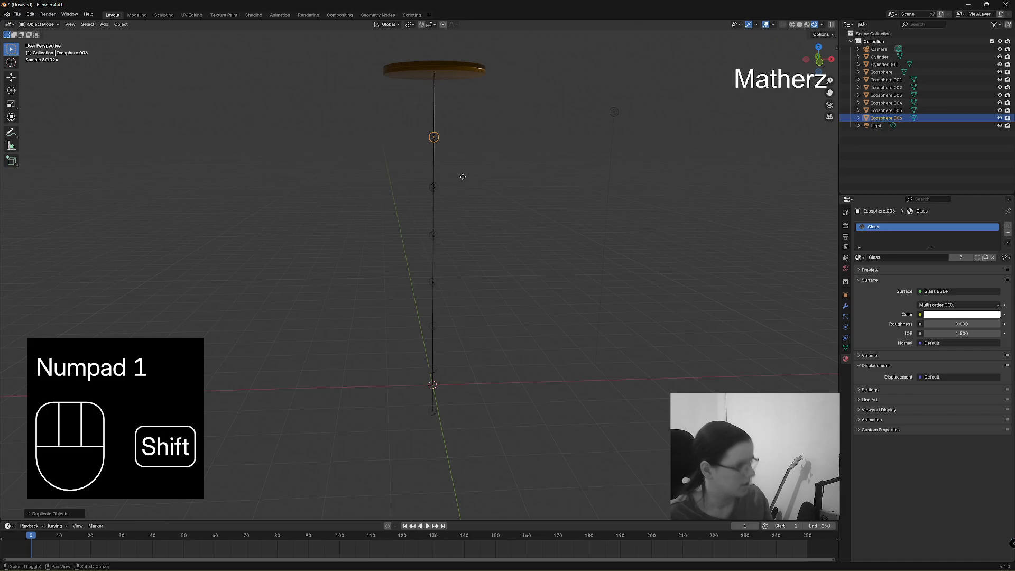
{"action": "key", "text": "shift+d"}
{"action": "middle_click_drag", "start_coordinate": [466, 174], "coordinate": [467, 139]}
{"action": "key", "text": "KP_1"}
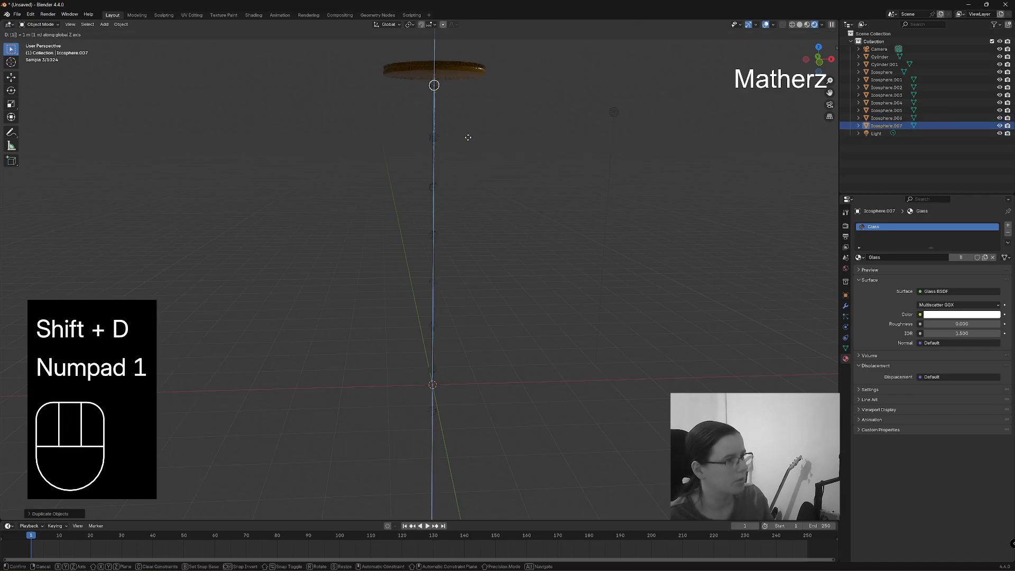
{"action": "left_click", "coordinate": [468, 138]}
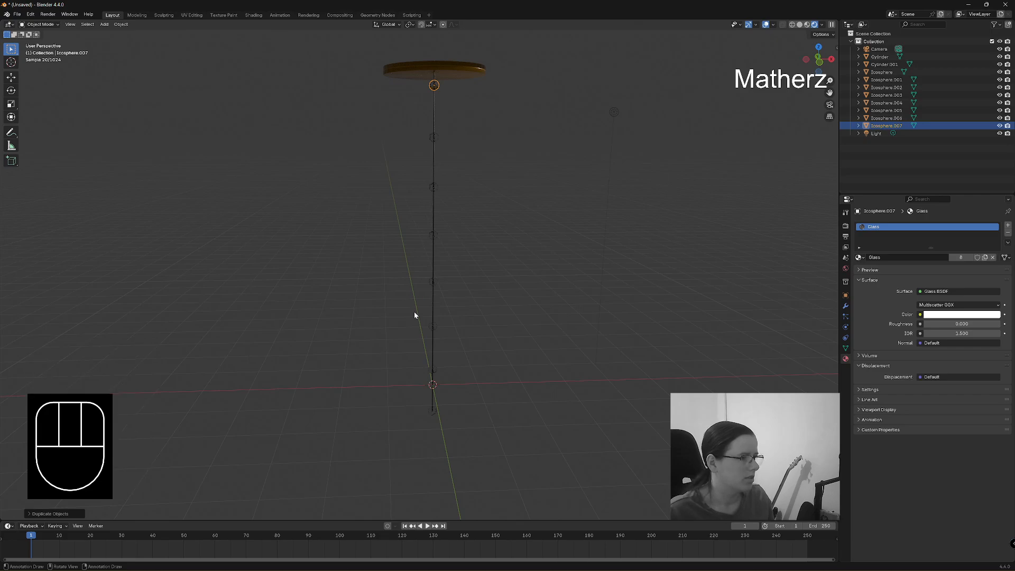
Step: Select all eight glass spheres on the rod and duplicate them together 0.5 m up along Z
{"action": "left_click", "coordinate": [436, 137], "text": "shift"}
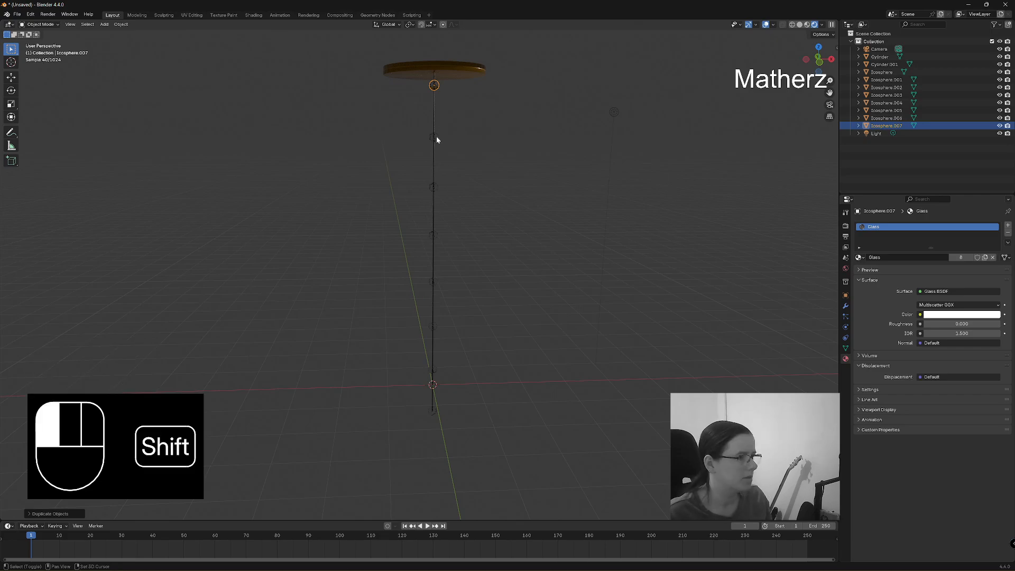
{"action": "left_click", "coordinate": [434, 187], "text": "shift"}
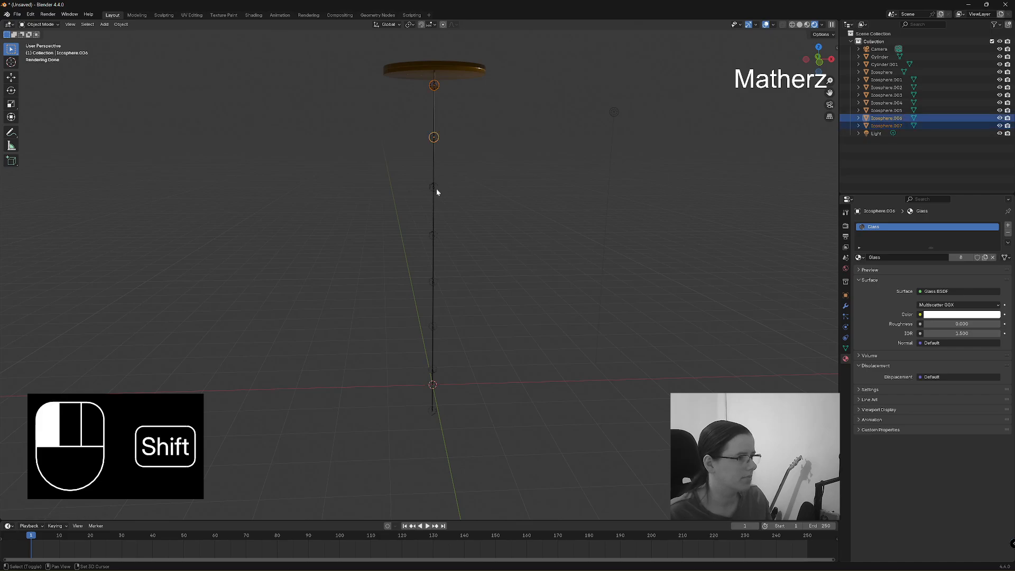
{"action": "left_click", "coordinate": [433, 235], "text": "shift"}
{"action": "left_click", "coordinate": [434, 282], "text": "shift"}
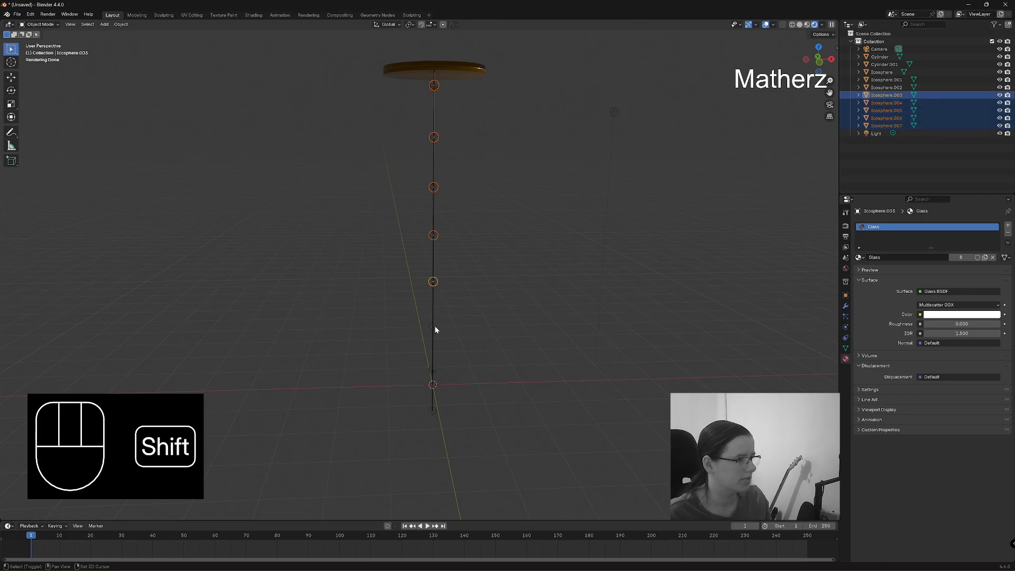
{"action": "left_click", "coordinate": [434, 326], "text": "shift"}
{"action": "left_click", "coordinate": [433, 370], "text": "shift"}
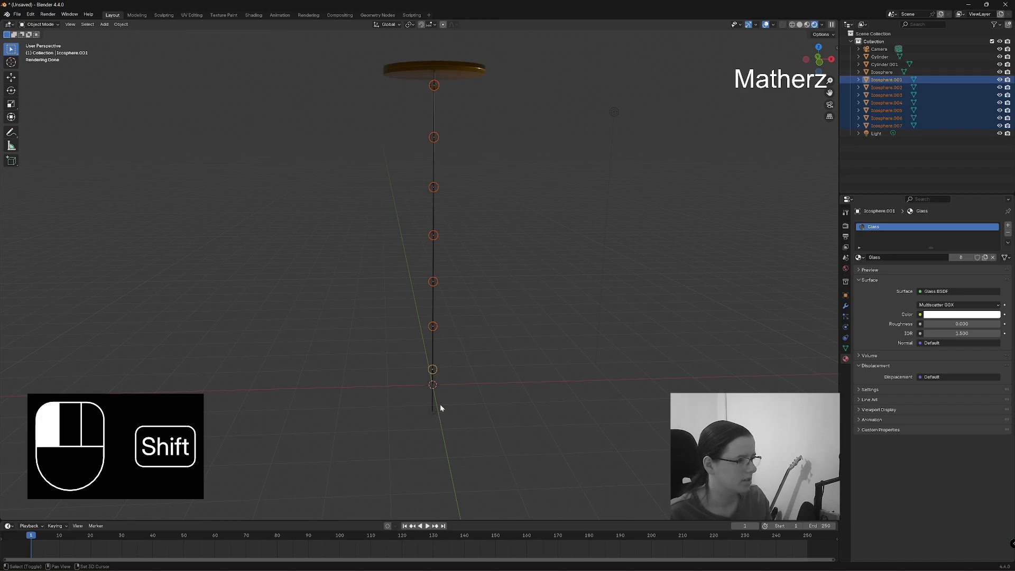
{"action": "left_click", "coordinate": [433, 410], "text": "shift"}
{"action": "key", "text": "shift+d"}
{"action": "middle_click_drag", "start_coordinate": [542, 252], "coordinate": [545, 273], "text": "shift"}
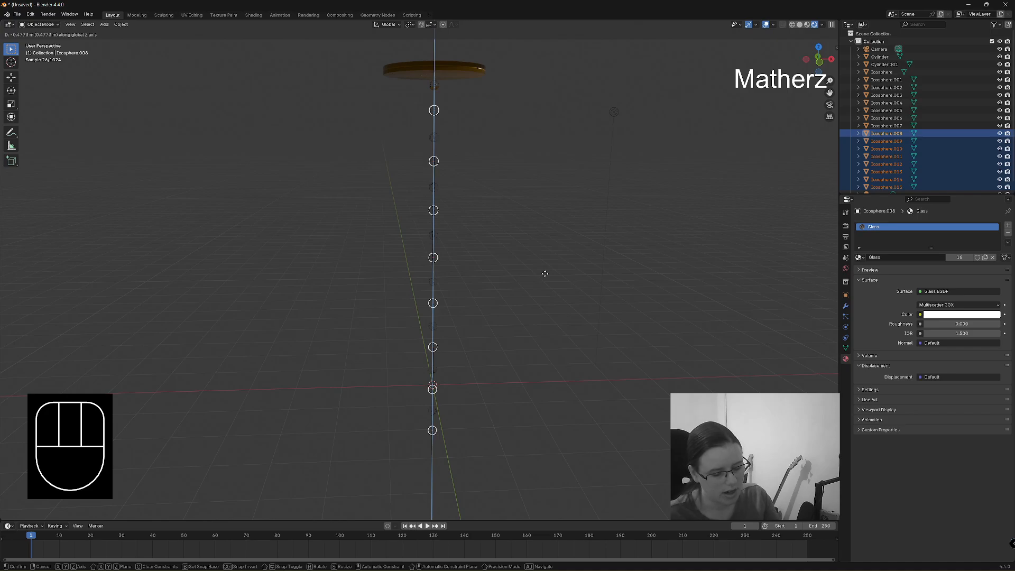
{"action": "key", "text": "KP_0"}
{"action": "key", "text": "KP_Decimal"}
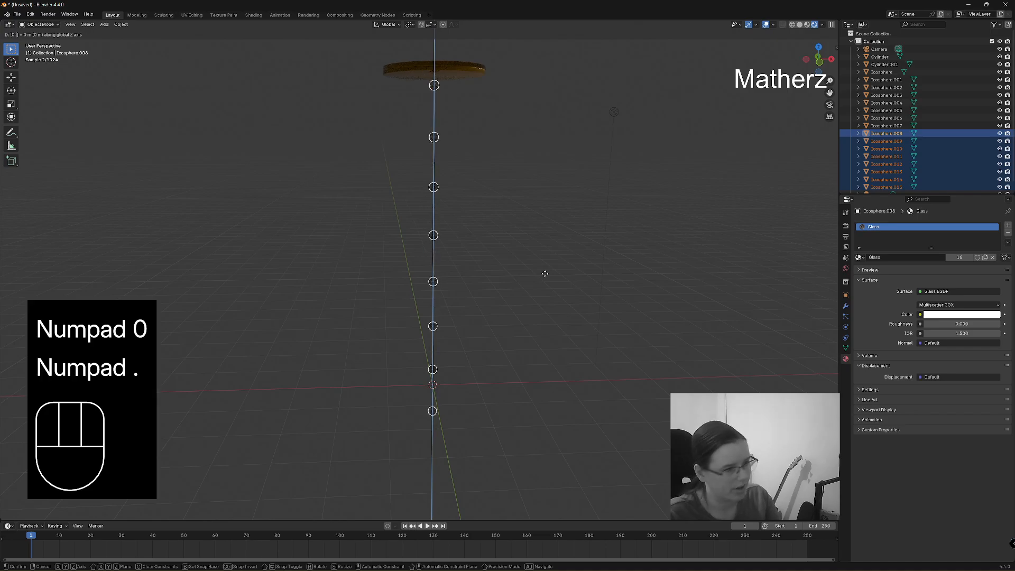
{"action": "key", "text": "KP_5"}
{"action": "key", "text": "Return"}
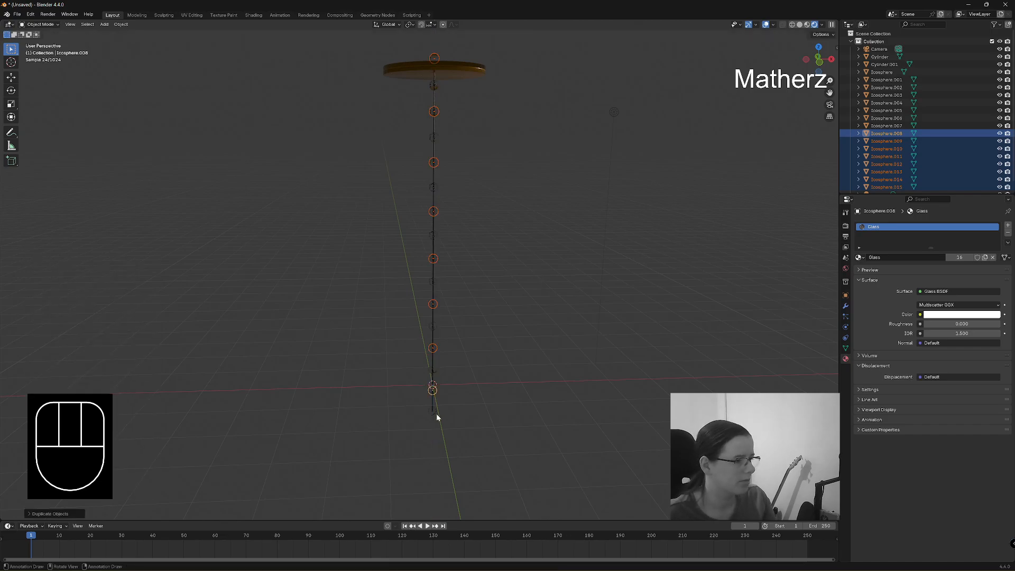
Step: Delete the extra glass sphere sitting above the disc
{"action": "left_click", "coordinate": [438, 389]}
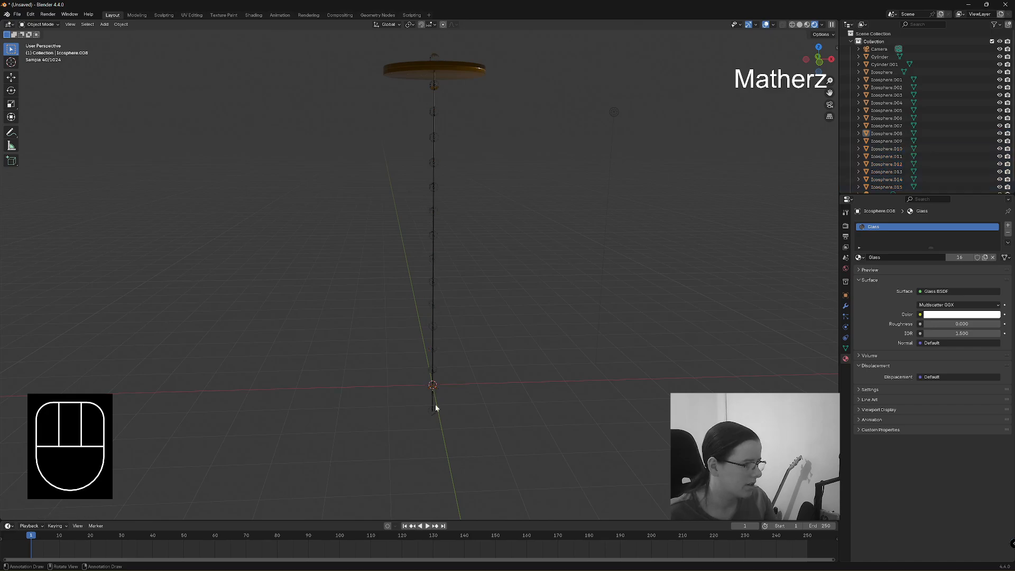
{"action": "left_click", "coordinate": [432, 83]}
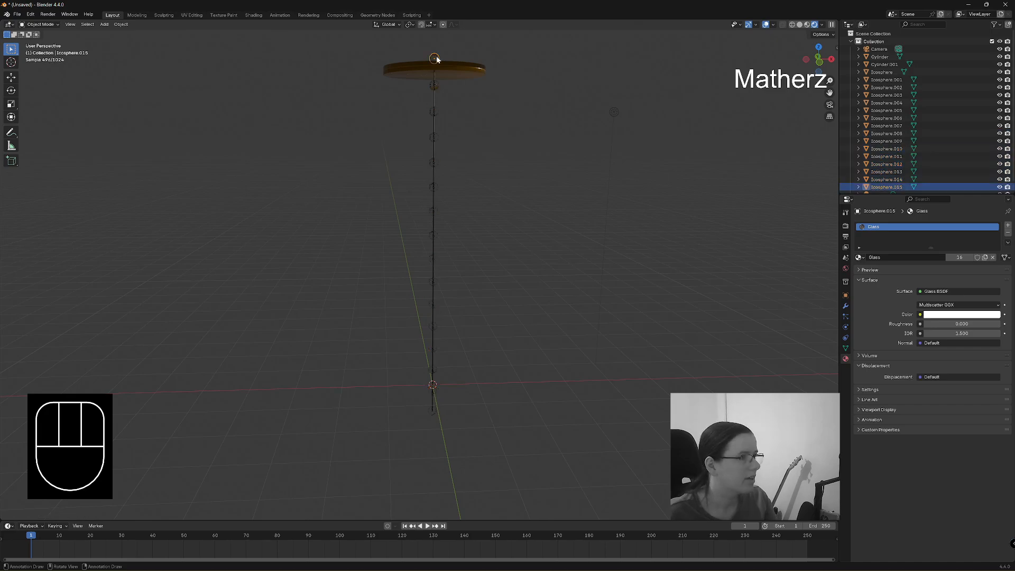
{"action": "key", "text": "Delete"}
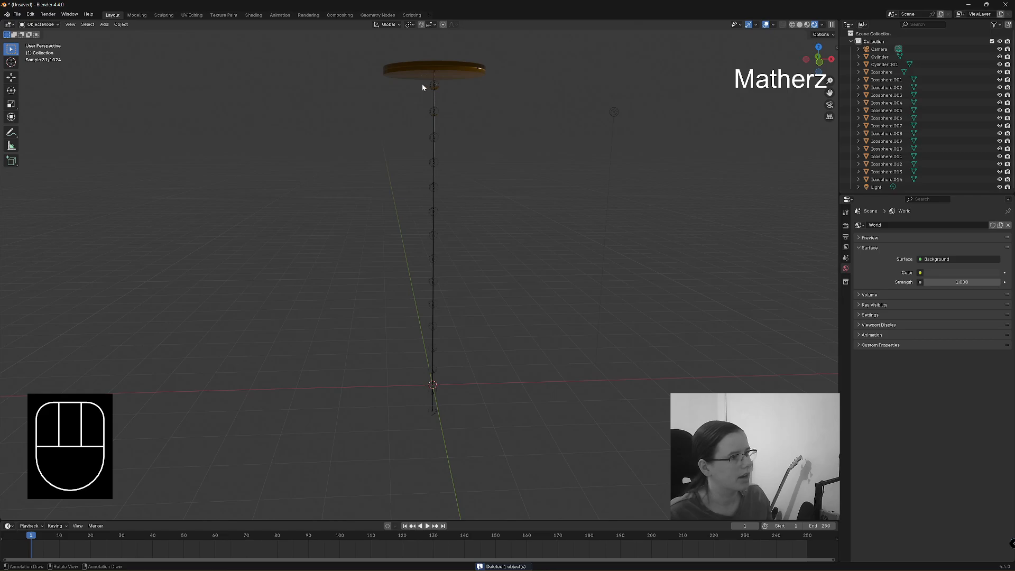
Step: Move the rod with all its spheres along positive Y to the disc's edge, working in top view with solid X-ray shading
{"action": "left_click_drag", "start_coordinate": [424, 83], "coordinate": [446, 420]}
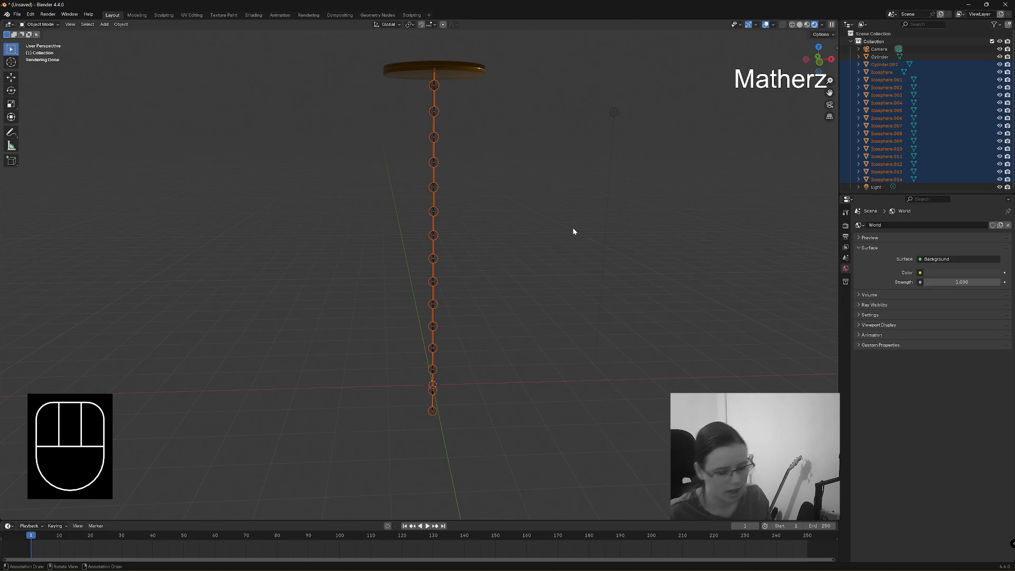
{"action": "key", "text": "KP_7"}
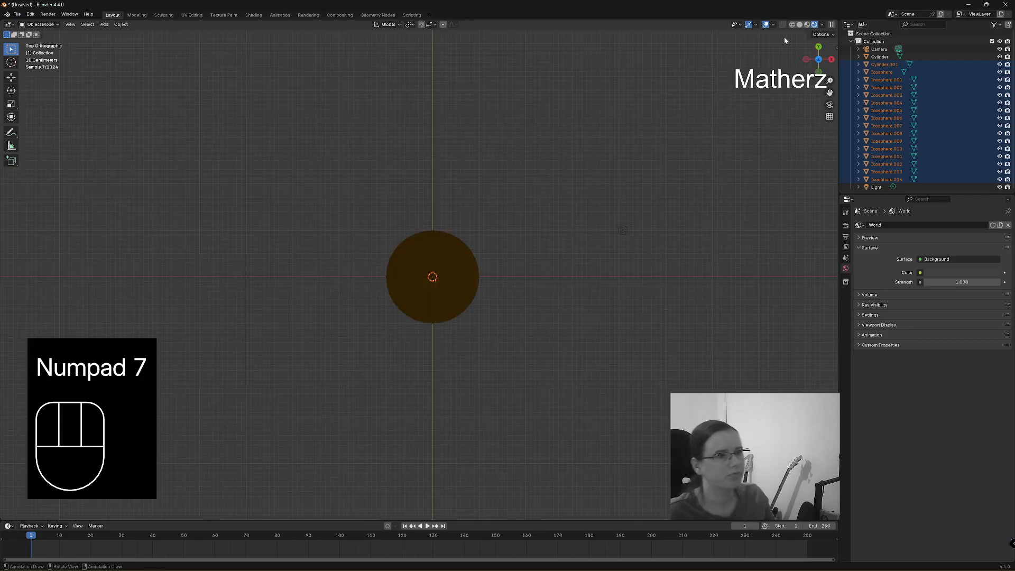
{"action": "left_click", "coordinate": [799, 24]}
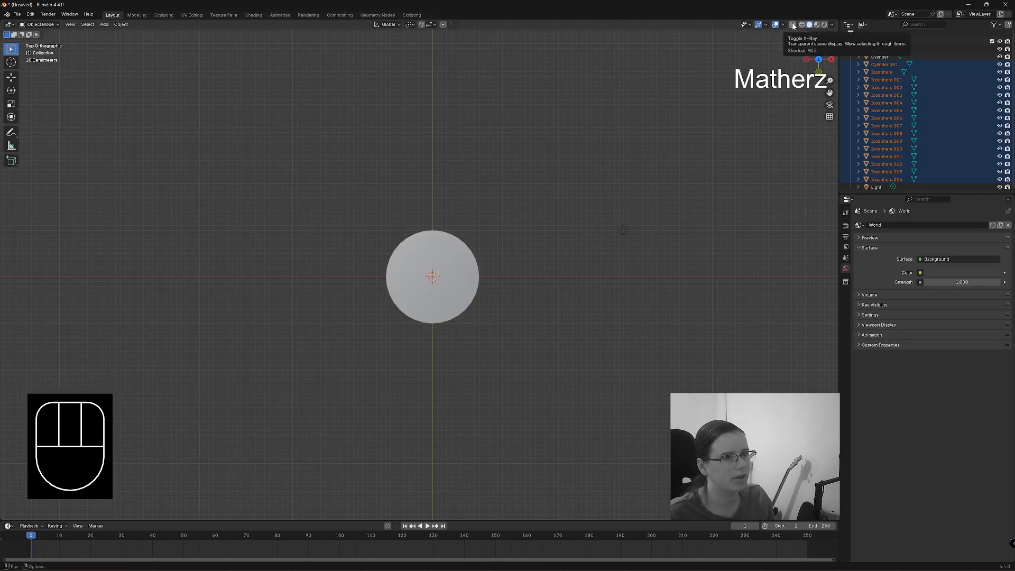
{"action": "left_click", "coordinate": [793, 24]}
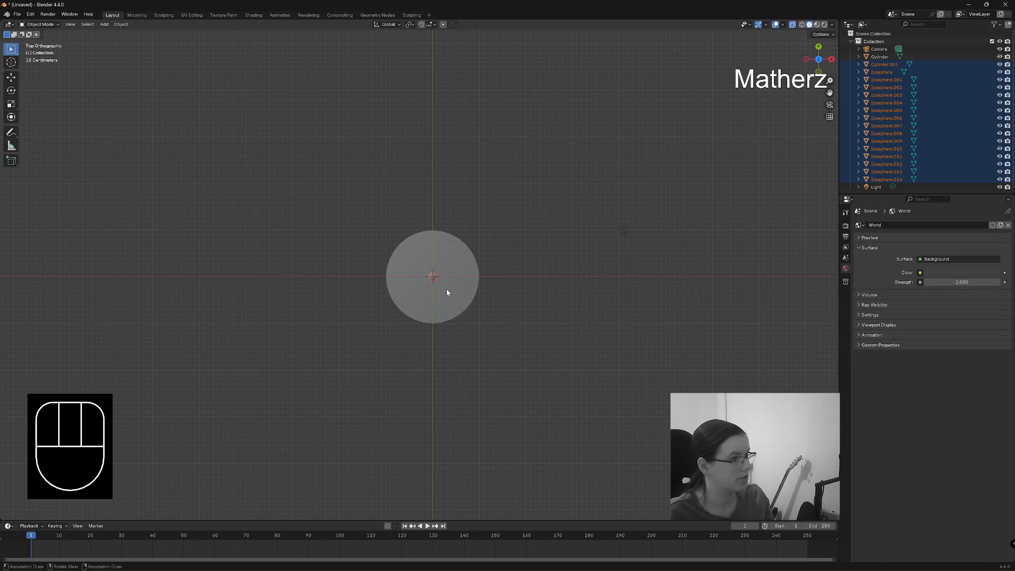
{"action": "scroll", "coordinate": [446, 292], "scroll_direction": "up", "scroll_amount": 3}
{"action": "scroll", "coordinate": [491, 314], "scroll_direction": "up", "scroll_amount": 2}
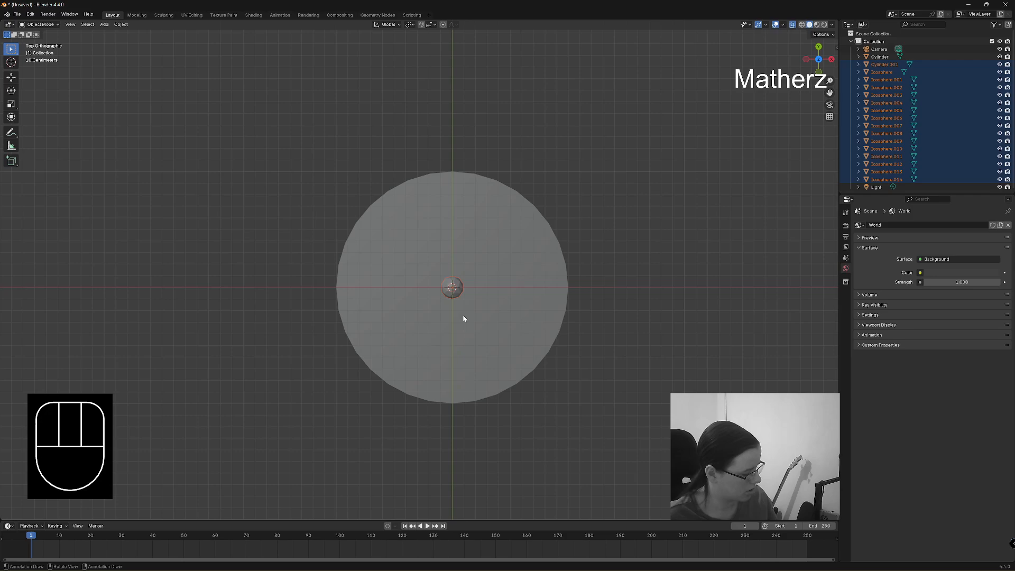
{"action": "key", "text": "g"}
{"action": "middle_click_drag", "start_coordinate": [463, 316], "coordinate": [466, 233]}
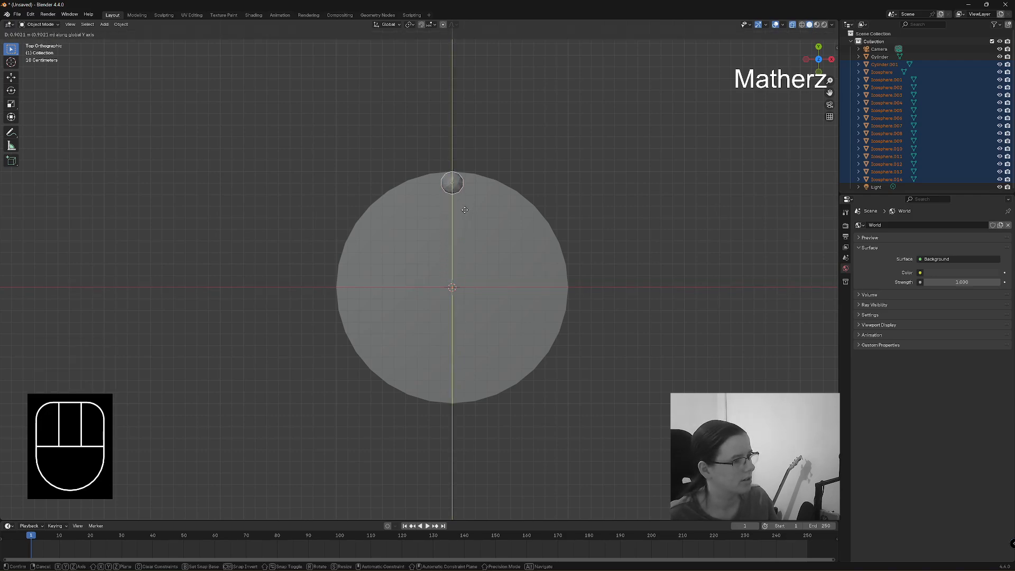
{"action": "left_click", "coordinate": [460, 206]}
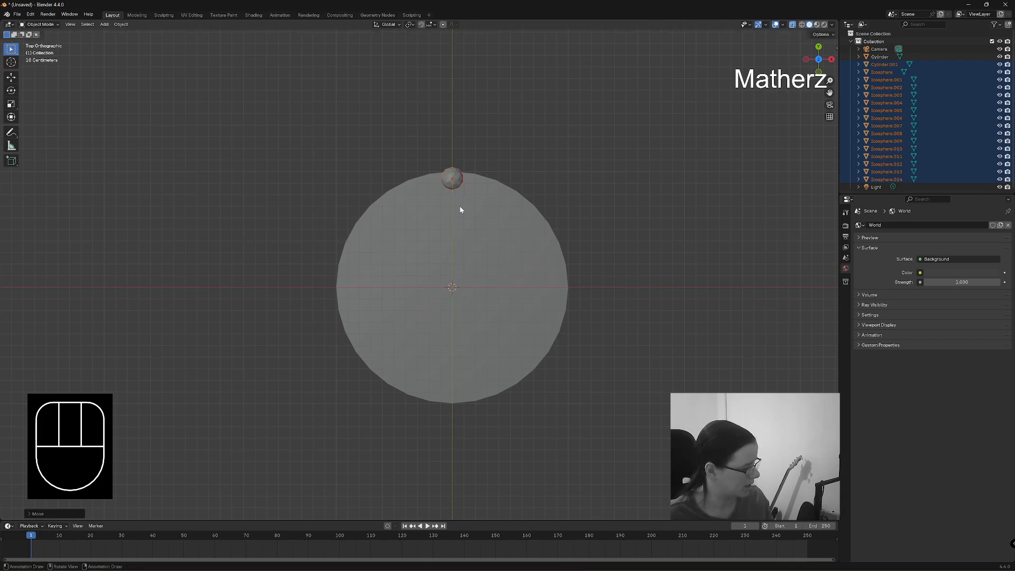
Step: Duplicate the sphere strand along Y to the opposite edge of the disc
{"action": "key", "text": "shift+d"}
{"action": "middle_click", "coordinate": [457, 317]}
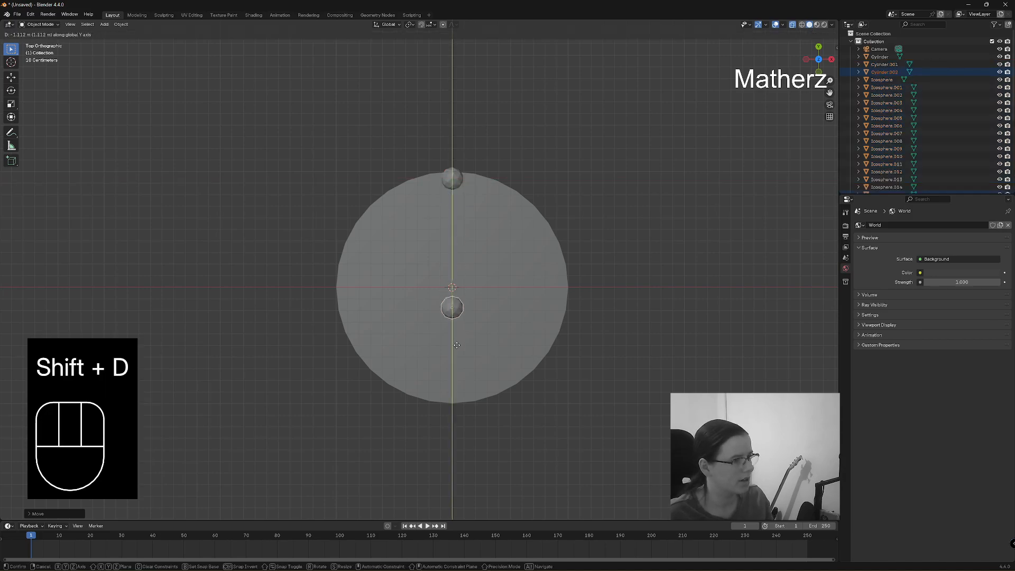
{"action": "left_click", "coordinate": [467, 427]}
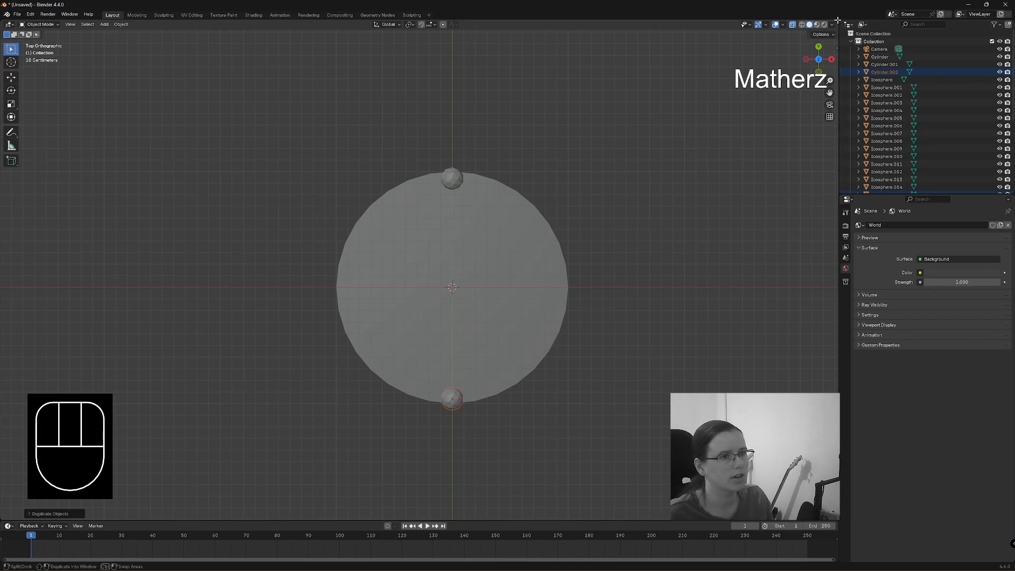
Step: Split the 3D viewport into two side-by-side views, keeping one in top view and turning the other to a side-on perspective
{"action": "left_click_drag", "start_coordinate": [838, 20], "coordinate": [337, 56]}
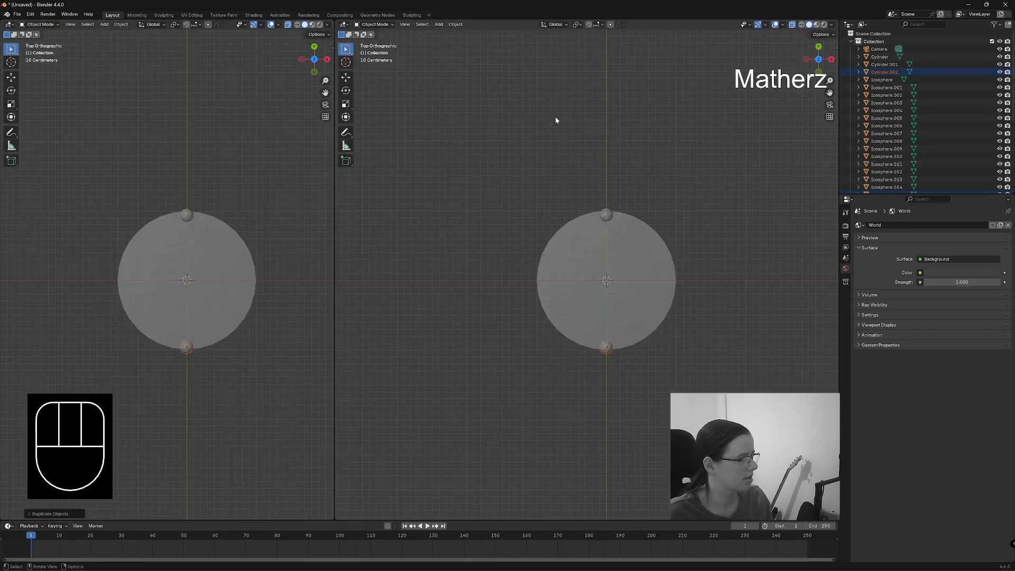
{"action": "middle_click_drag", "start_coordinate": [607, 333], "coordinate": [569, 264]}
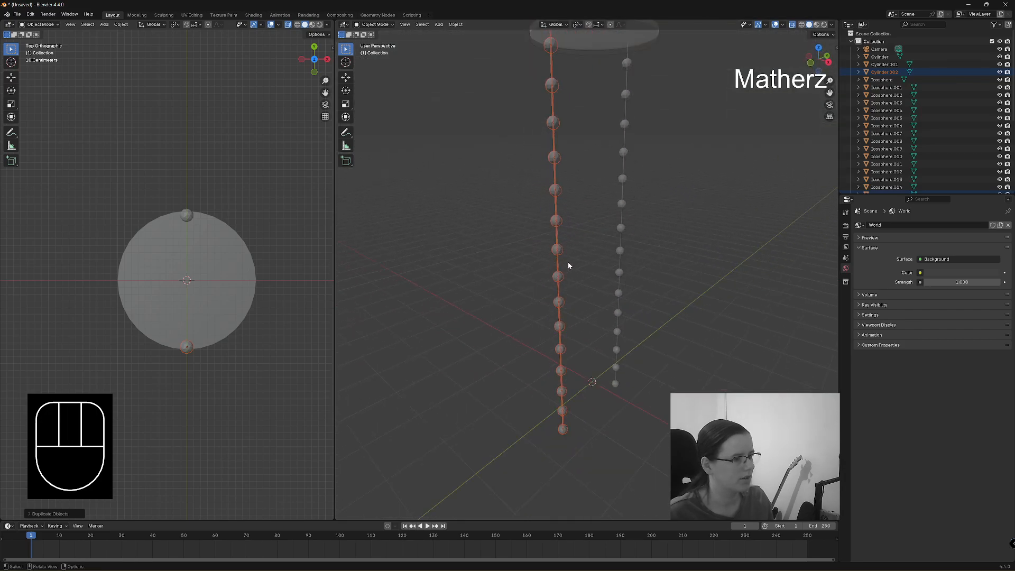
{"action": "scroll", "coordinate": [568, 262], "scroll_direction": "down", "scroll_amount": 3}
{"action": "scroll", "coordinate": [568, 262], "scroll_direction": "up", "scroll_amount": 2}
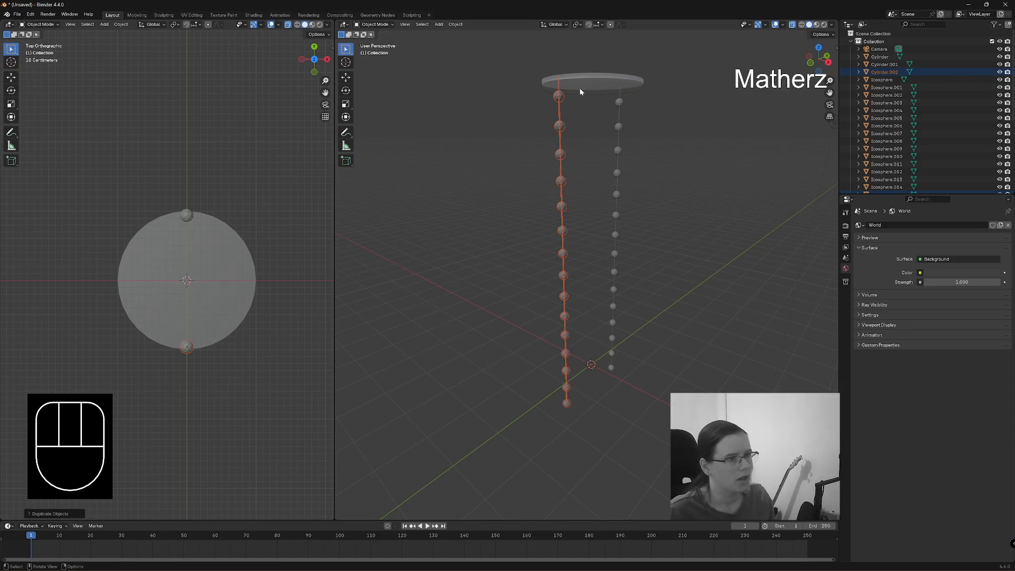
{"action": "middle_click_drag", "start_coordinate": [703, 157], "coordinate": [659, 161]}
Step: Select both sphere strands without the disc and duplicate them in place
{"action": "left_click_drag", "start_coordinate": [516, 93], "coordinate": [624, 395]}
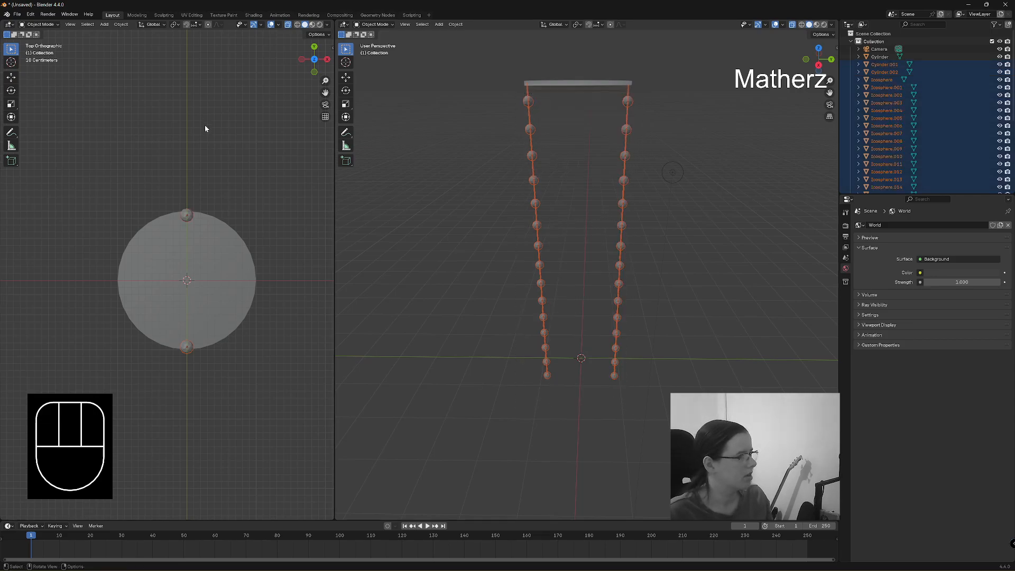
{"action": "key", "text": "shift+d"}
{"action": "right_click", "coordinate": [166, 262]}
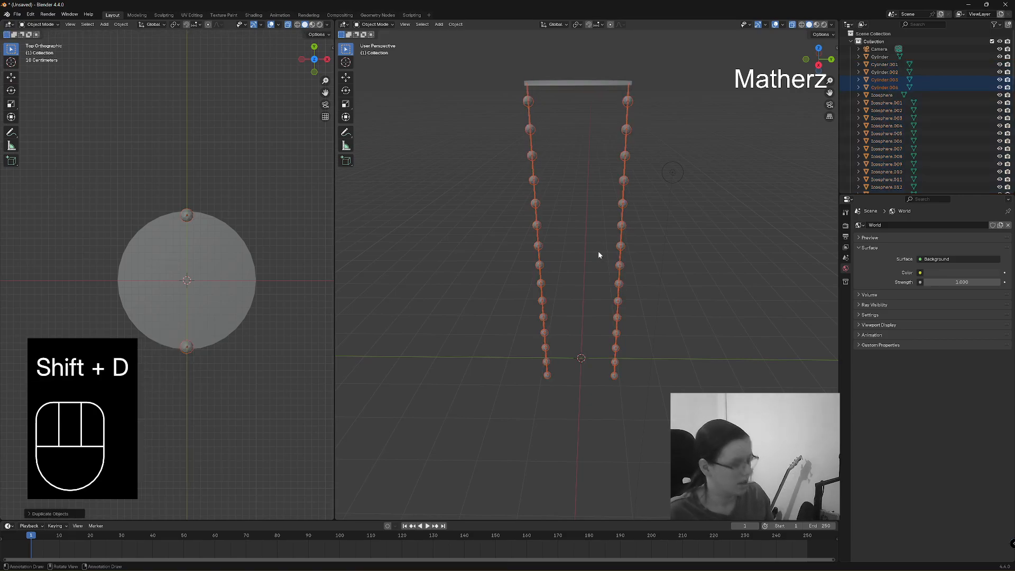
Step: Try moving the duplicated pair of strands along Z, and undo the move
{"action": "key", "text": "g"}
{"action": "middle_click_drag", "start_coordinate": [598, 254], "coordinate": [597, 234]}
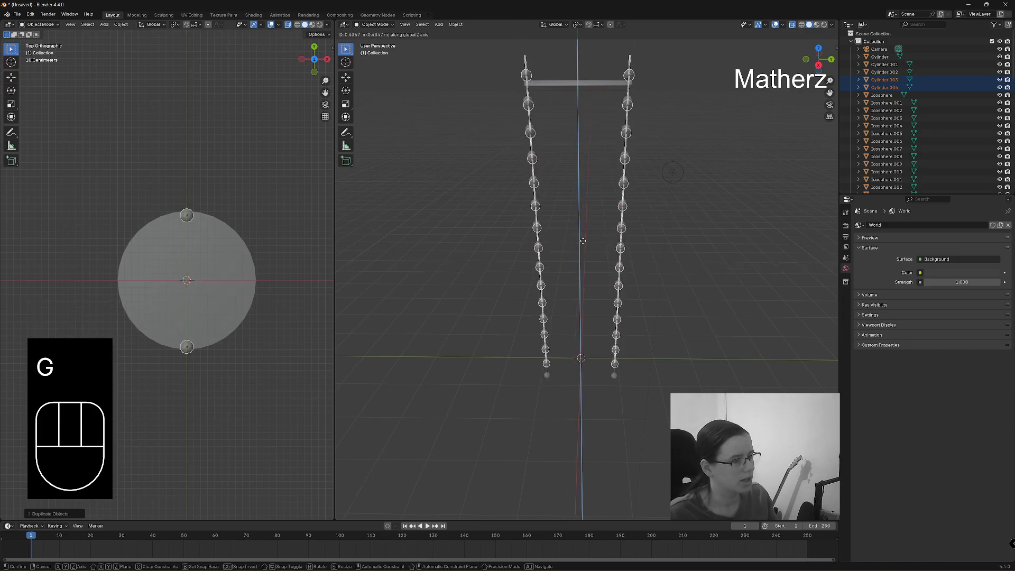
{"action": "left_click", "coordinate": [584, 257]}
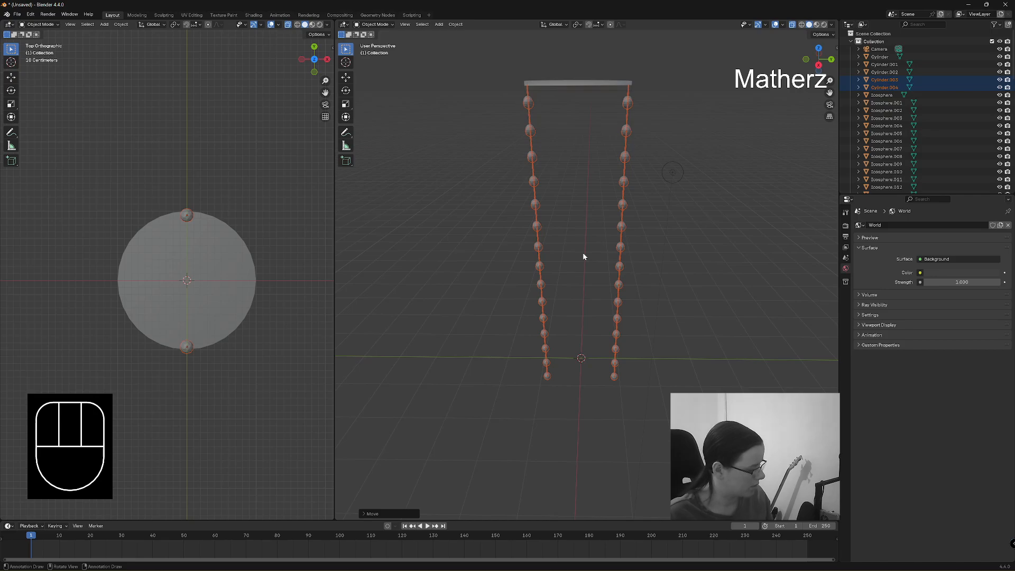
{"action": "key", "text": "ctrl+z"}
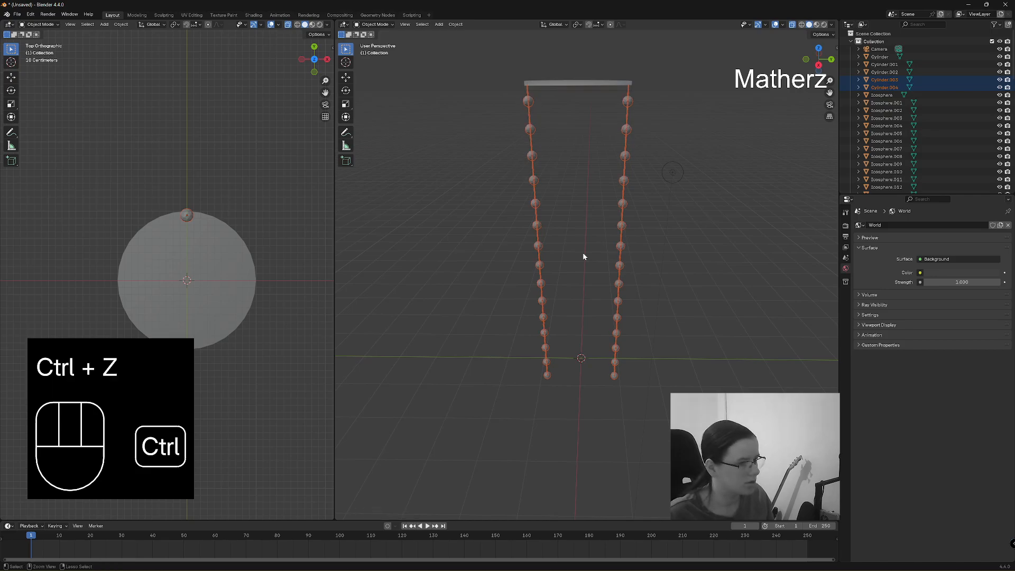
Step: Rotate the duplicated pair of strands 90° about the Z axis
{"action": "key", "text": "r"}
{"action": "middle_click_drag", "start_coordinate": [583, 257], "coordinate": [580, 244]}
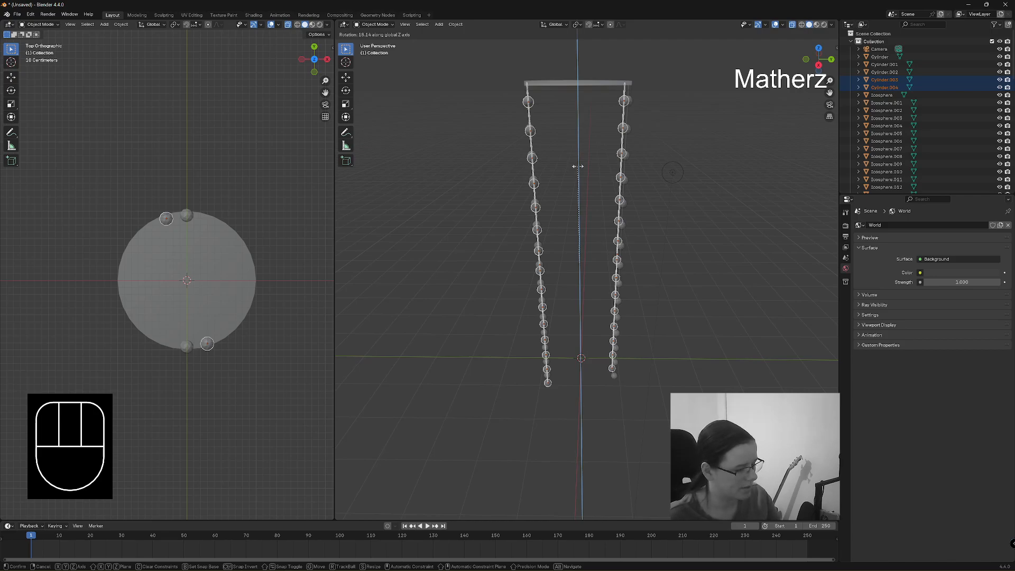
{"action": "type", "text": "90"}
{"action": "left_click", "coordinate": [578, 168]}
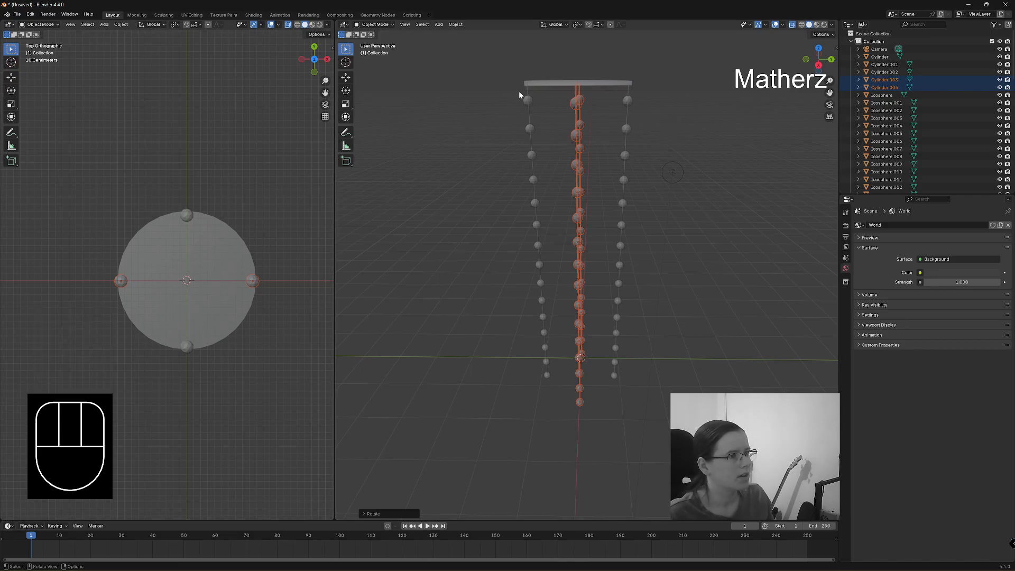
Step: Select all four strands without the disc, duplicate them in place and rotate the copies 45° about Z
{"action": "left_click_drag", "start_coordinate": [521, 93], "coordinate": [620, 409]}
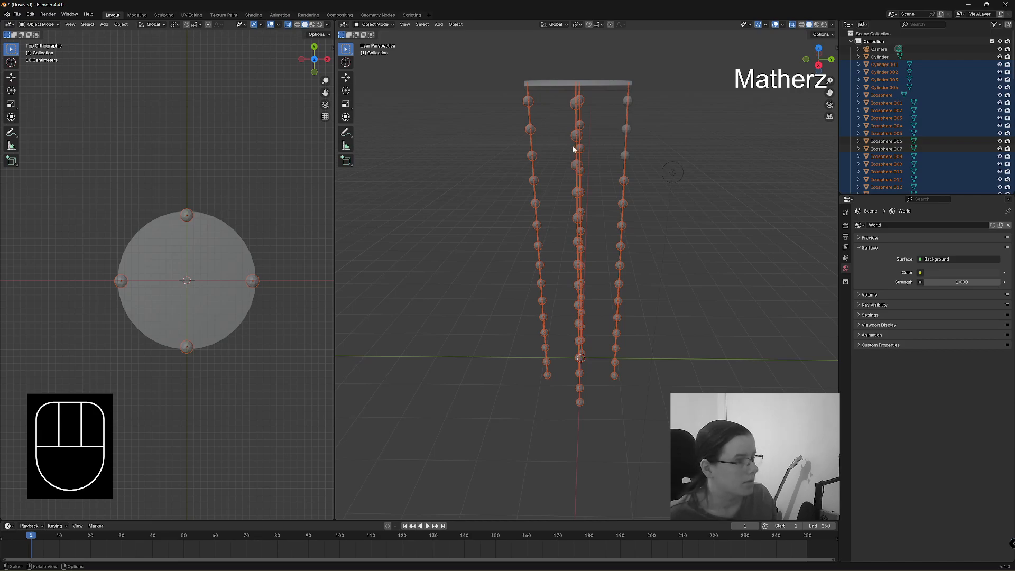
{"action": "key", "text": "shift"}
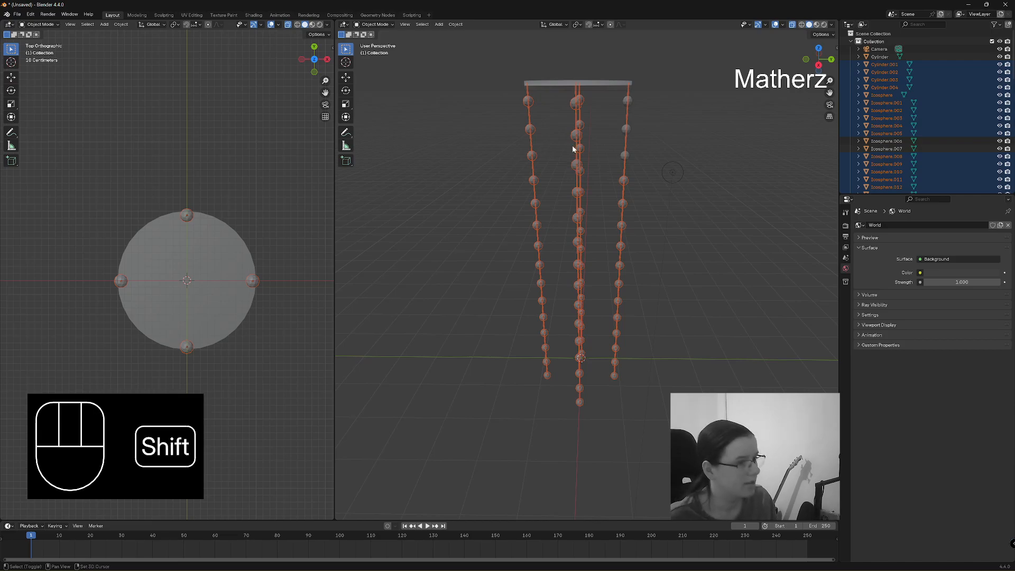
{"action": "key", "text": "shift+d"}
{"action": "right_click", "coordinate": [572, 145]}
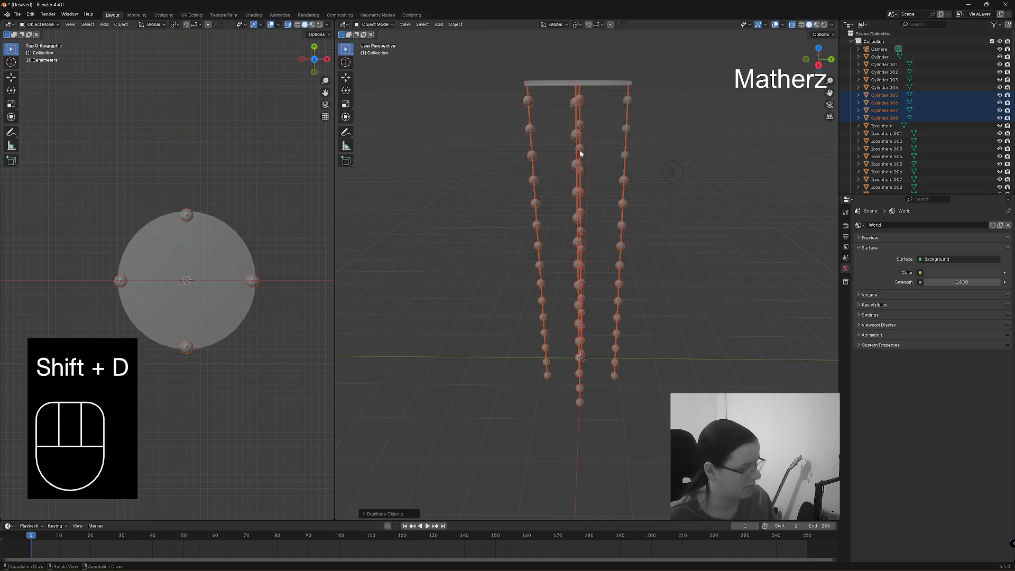
{"action": "key", "text": "r"}
{"action": "middle_click_drag", "start_coordinate": [580, 153], "coordinate": [577, 135]}
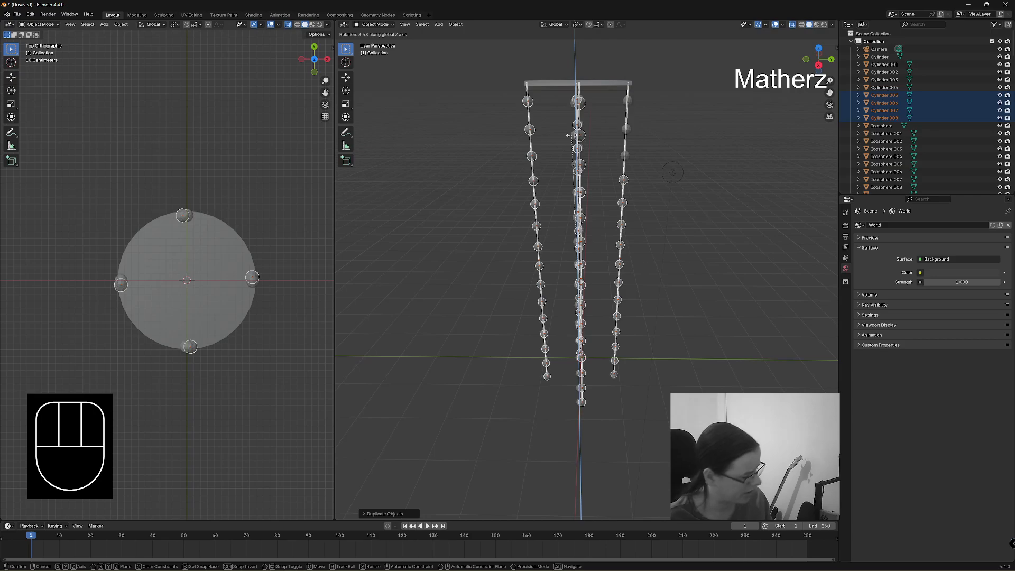
{"action": "type", "text": "45"}
{"action": "left_click", "coordinate": [572, 139]}
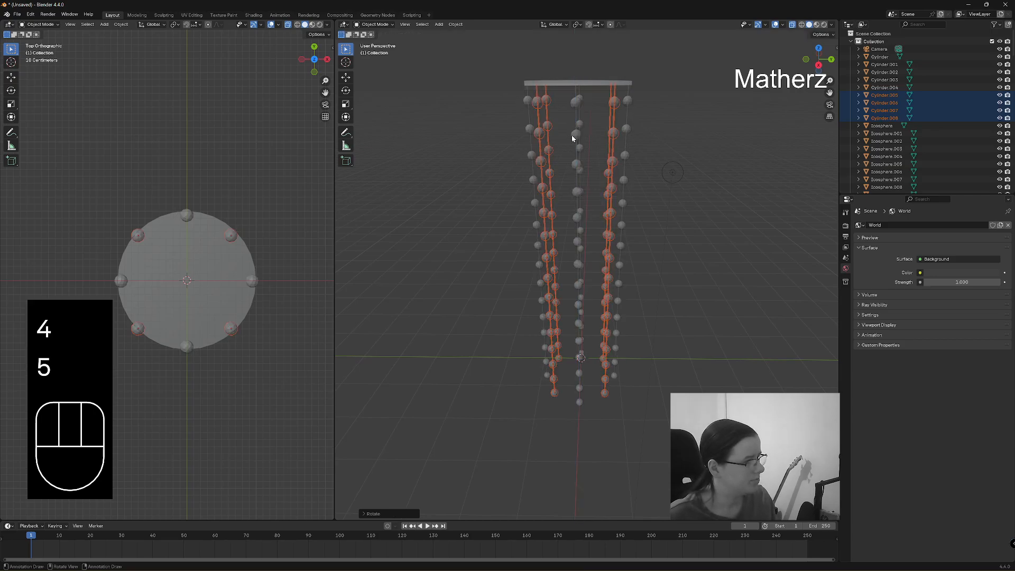
Step: Select all eight strands without the disc, duplicate them in place, rotate the copies 22.5° about Z and deselect everything
{"action": "left_click_drag", "start_coordinate": [519, 94], "coordinate": [620, 407]}
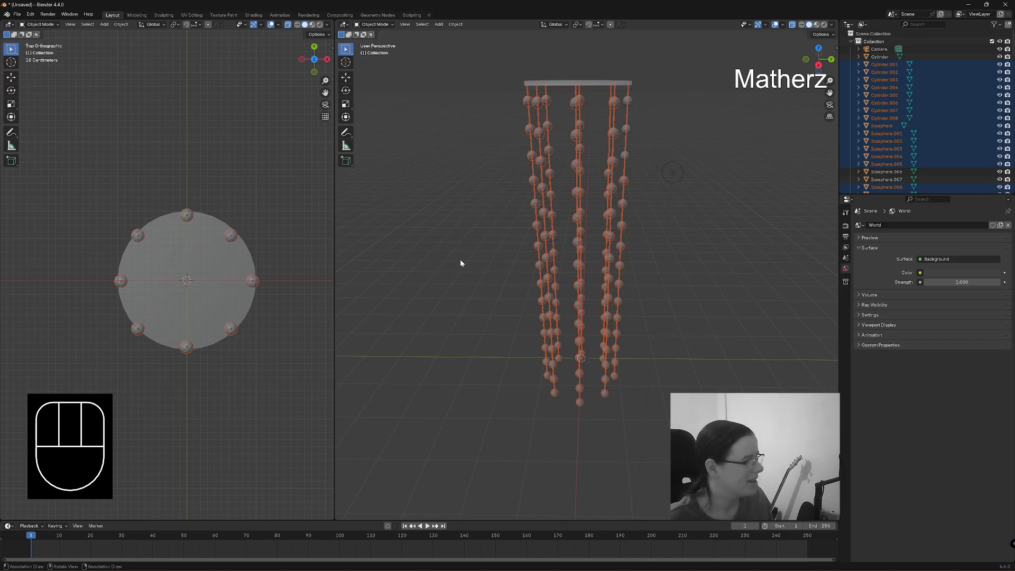
{"action": "key", "text": "shift+d"}
{"action": "right_click", "coordinate": [523, 213]}
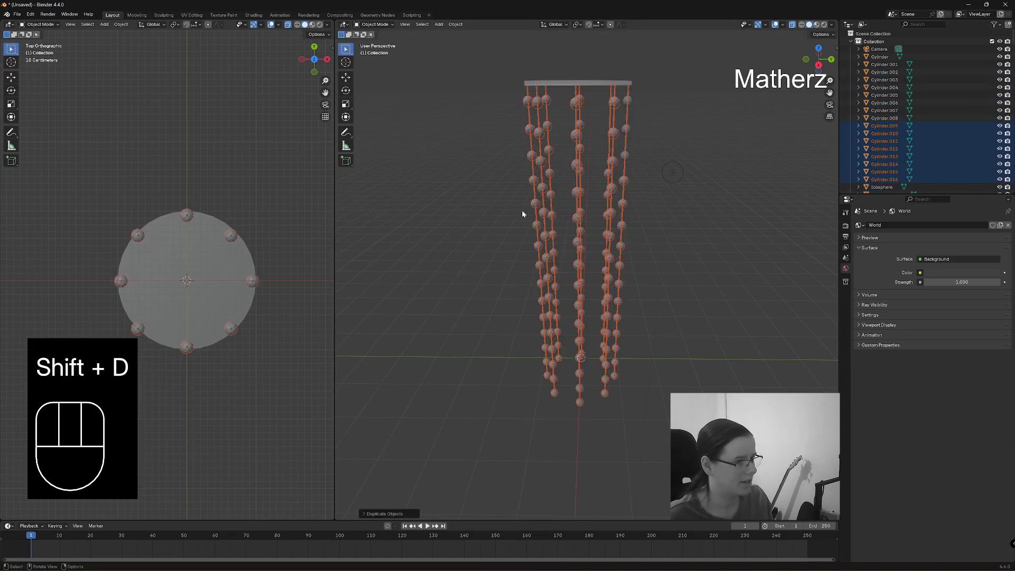
{"action": "key", "text": "r"}
{"action": "middle_click_drag", "start_coordinate": [661, 262], "coordinate": [661, 251]}
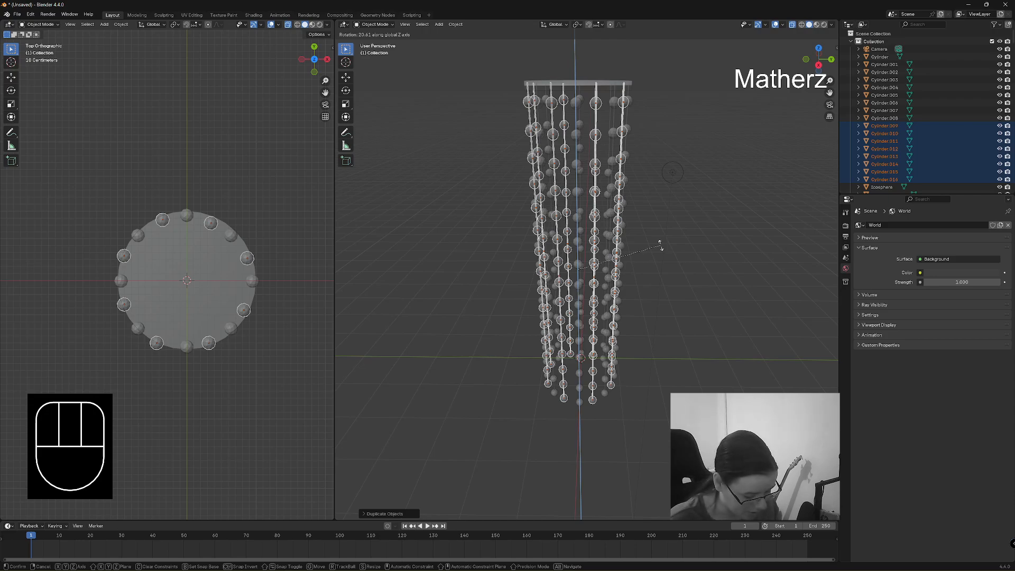
{"action": "type", "text": "22.5"}
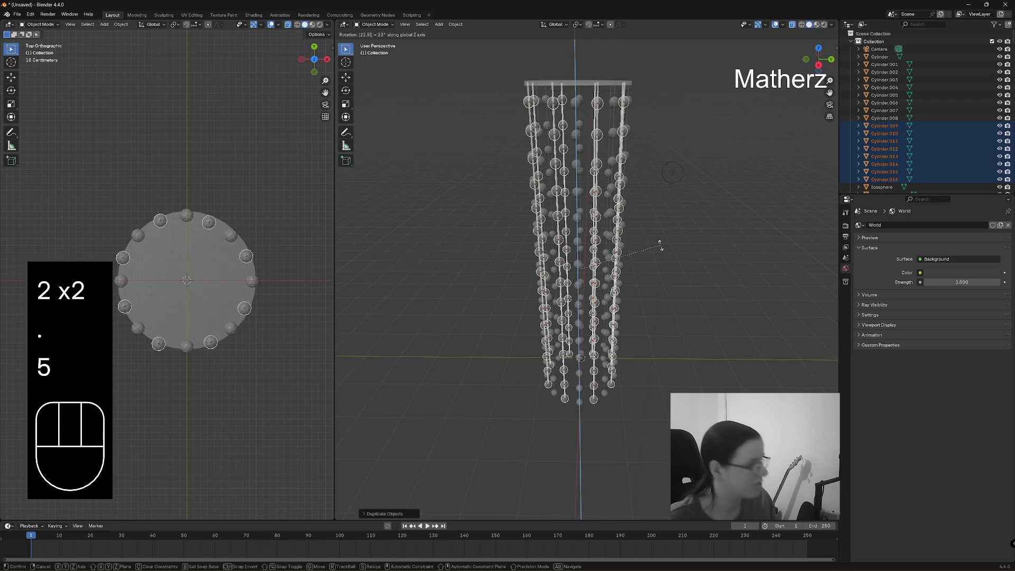
{"action": "left_click", "coordinate": [660, 246]}
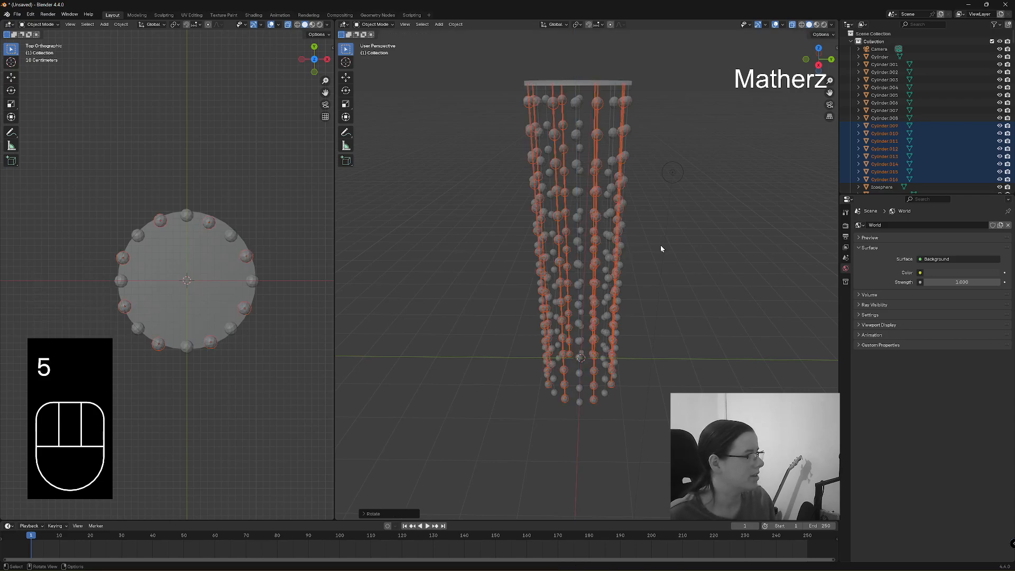
{"action": "middle_click_drag", "start_coordinate": [507, 268], "coordinate": [659, 226]}
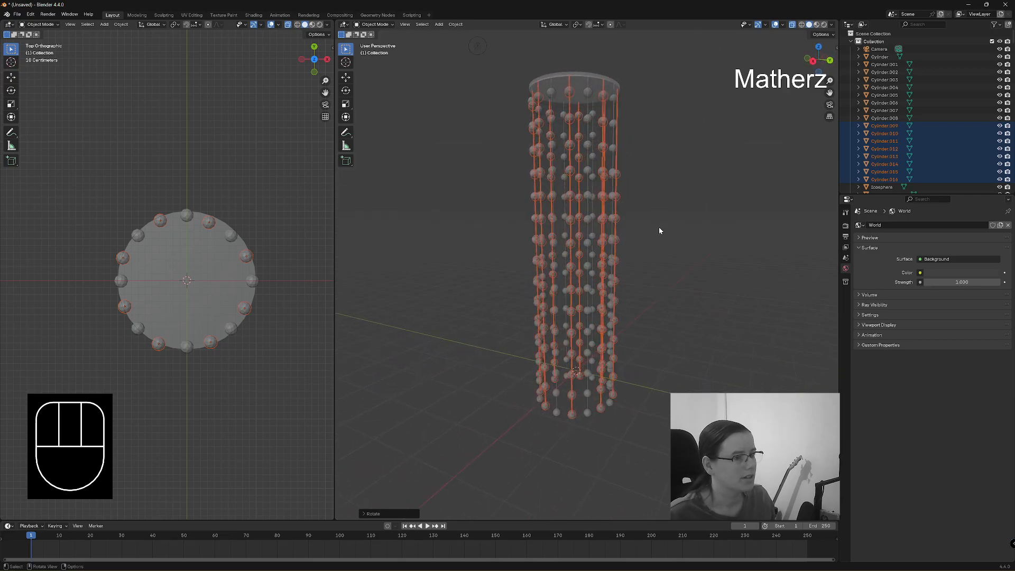
{"action": "left_click", "coordinate": [659, 227]}
Step: Add a cylinder mesh at the origin and flatten it along Z into a thin disc
{"action": "middle_click_drag", "start_coordinate": [616, 306], "coordinate": [629, 252]}
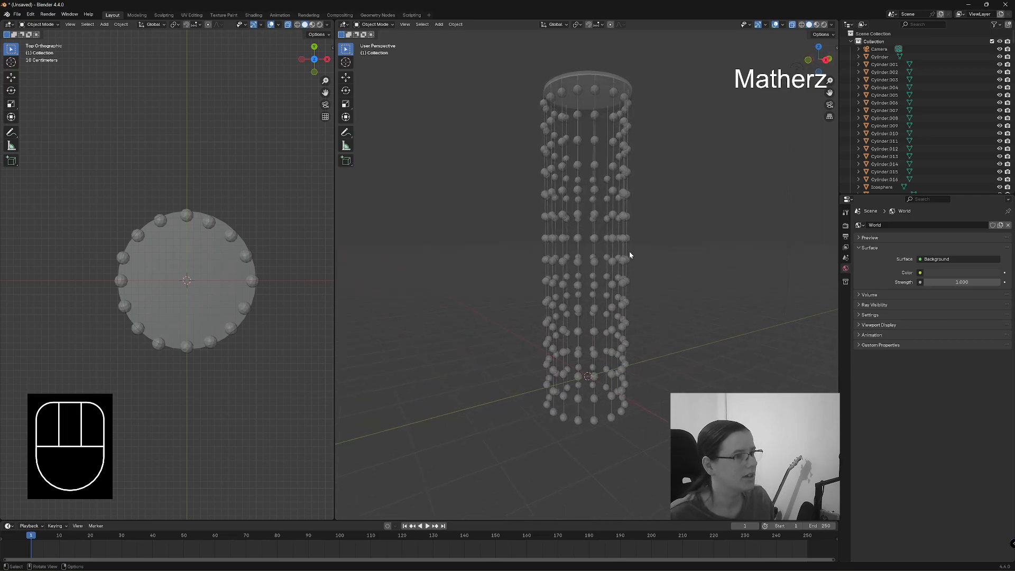
{"action": "left_click", "coordinate": [439, 24]}
{"action": "mouse_move", "coordinate": [458, 34]}
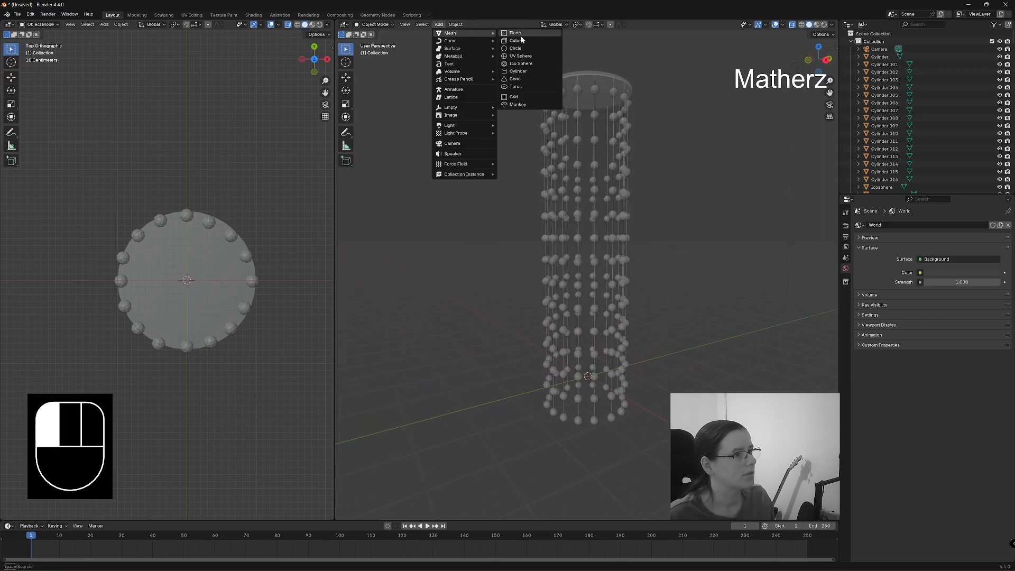
{"action": "left_click", "coordinate": [541, 73]}
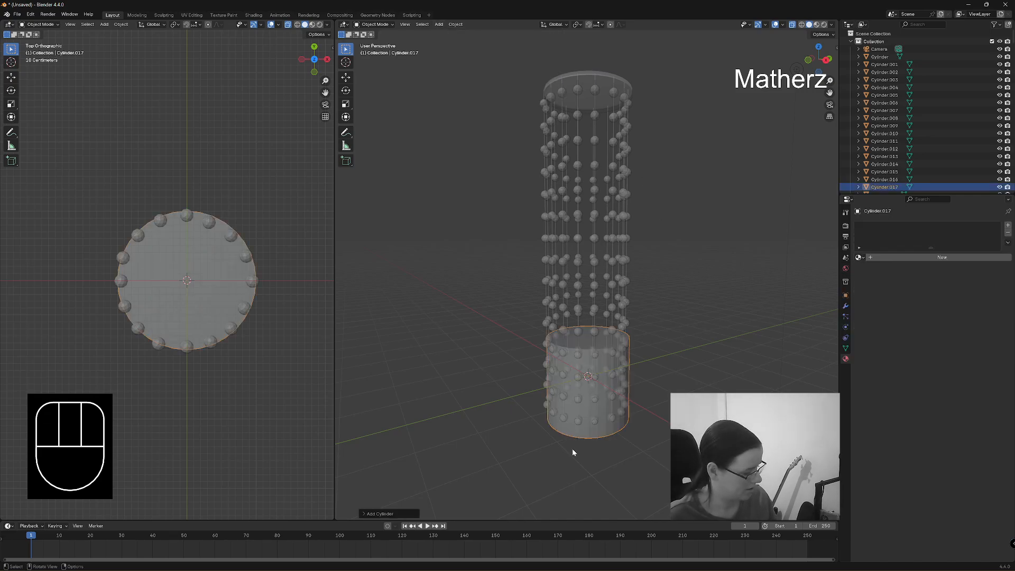
{"action": "key", "text": "s"}
{"action": "key", "text": "z"}
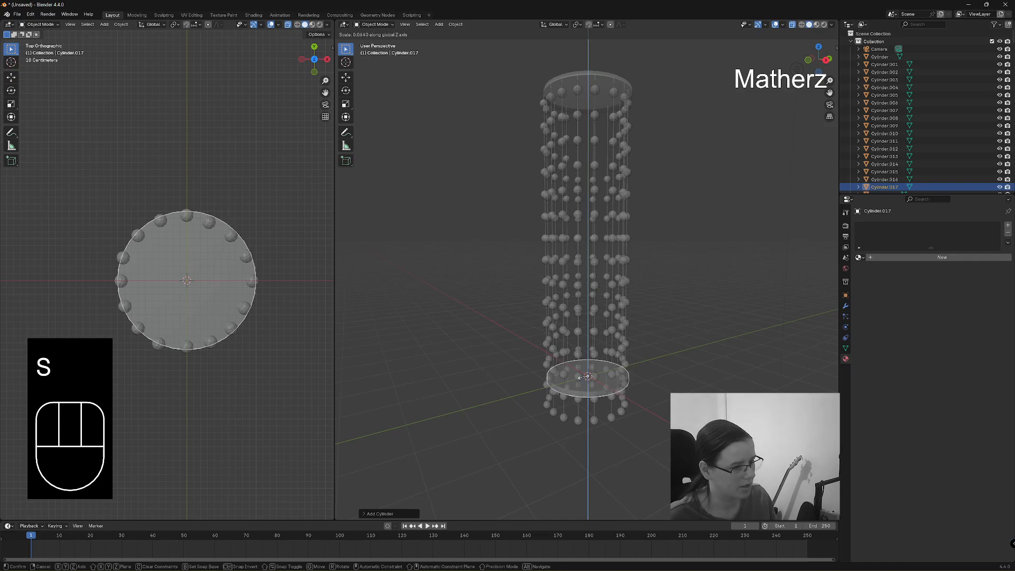
{"action": "left_click", "coordinate": [580, 377]}
Step: Shrink the thin disc to about 0.55 scale, raise it about 6.57 m along Z beneath the large disc, and shade it smooth
{"action": "key", "text": "s"}
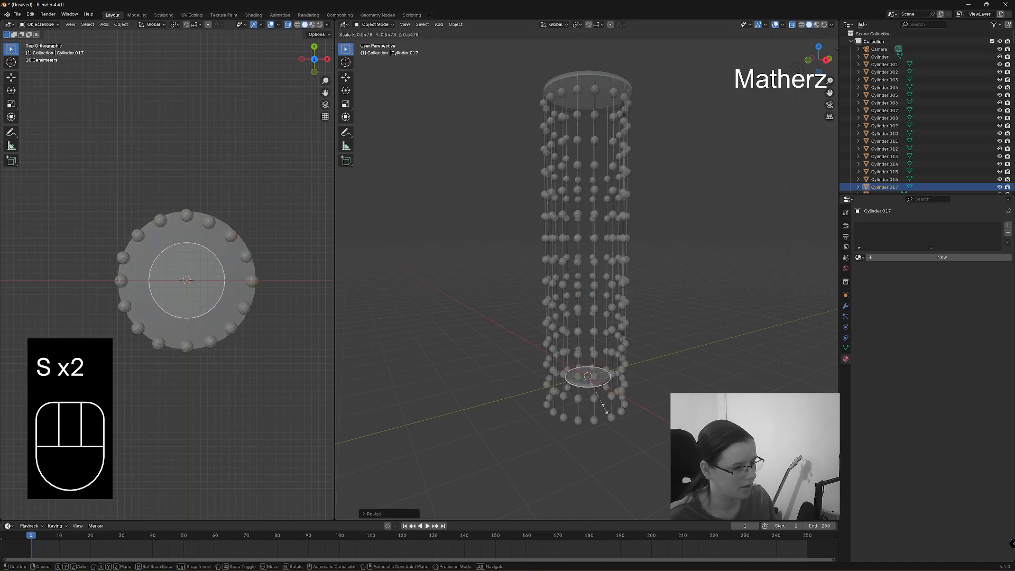
{"action": "key", "text": "g"}
{"action": "middle_click", "coordinate": [604, 407]}
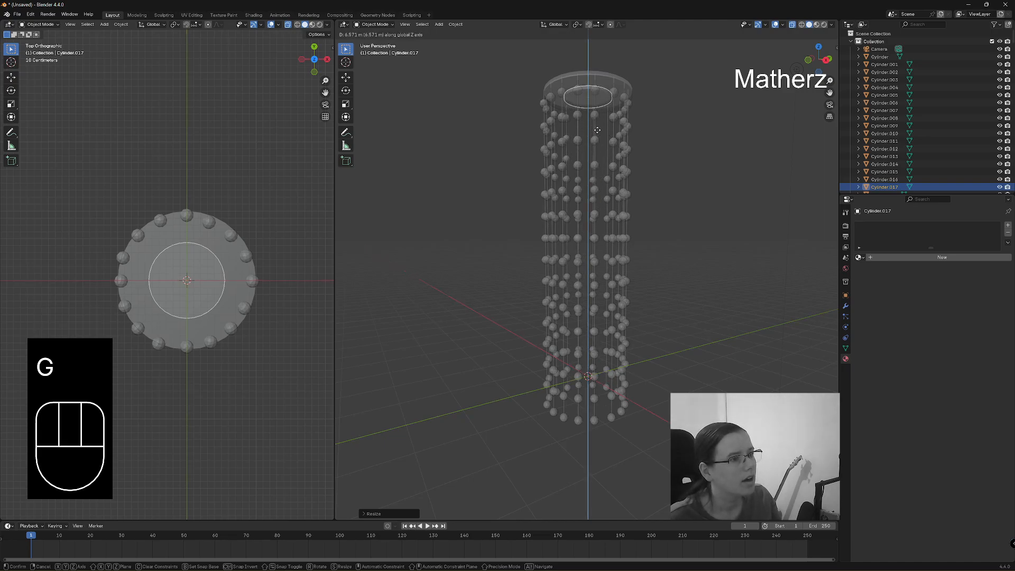
{"action": "left_click", "coordinate": [597, 130]}
{"action": "right_click", "coordinate": [598, 100]}
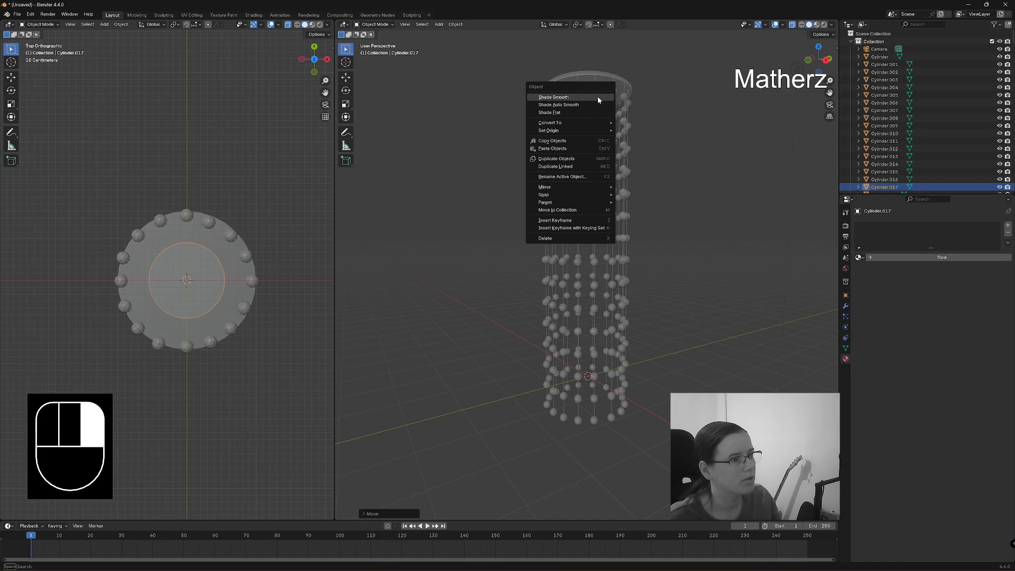
{"action": "left_click", "coordinate": [598, 99]}
Step: Give the small disc a new material with an Emission surface and switch the perspective view to rendered shading
{"action": "scroll", "coordinate": [598, 99], "scroll_direction": "up", "scroll_amount": 3}
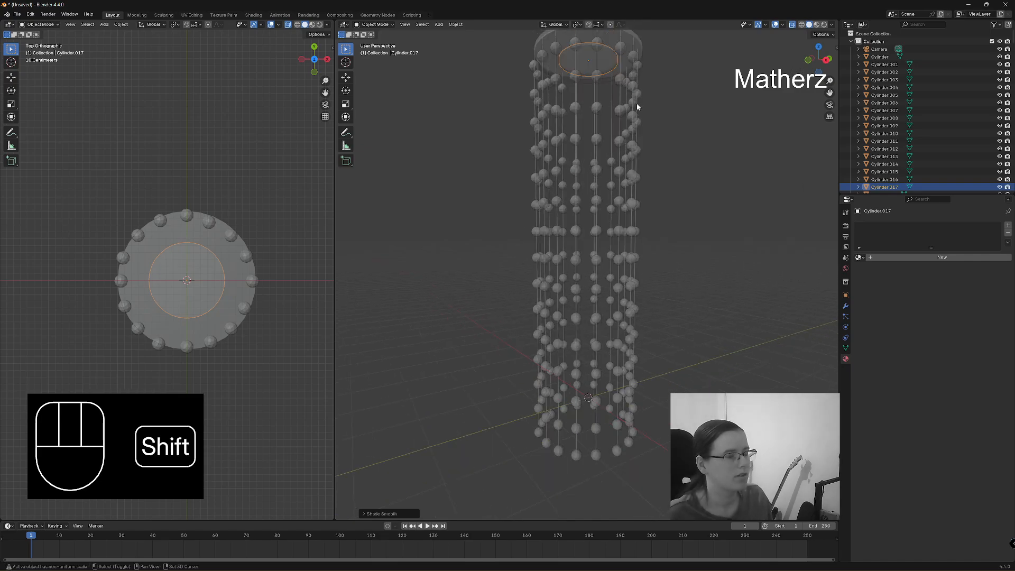
{"action": "middle_click_drag", "start_coordinate": [636, 103], "coordinate": [682, 175], "text": "shift"}
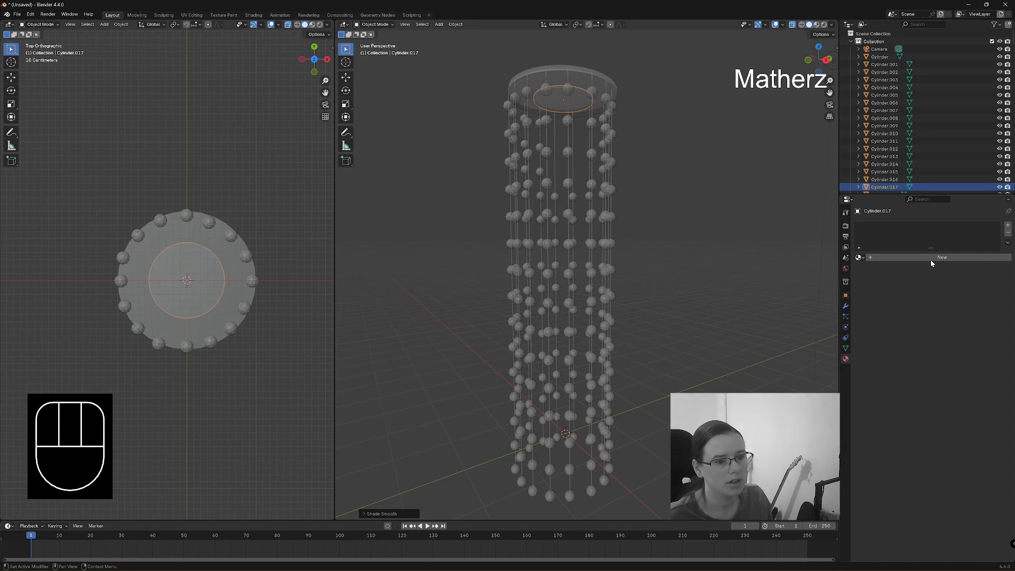
{"action": "left_click", "coordinate": [906, 258]}
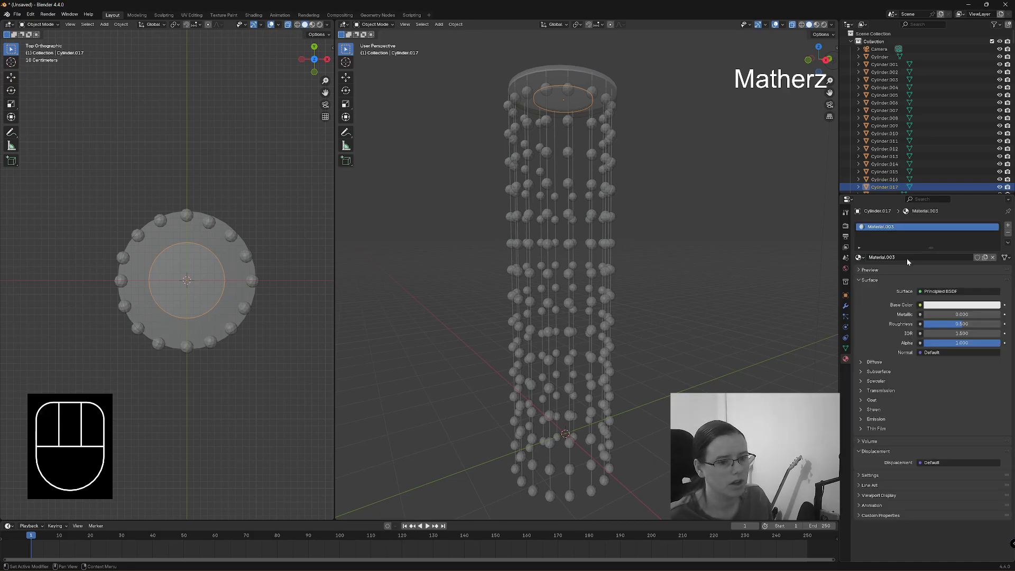
{"action": "left_click", "coordinate": [946, 292]}
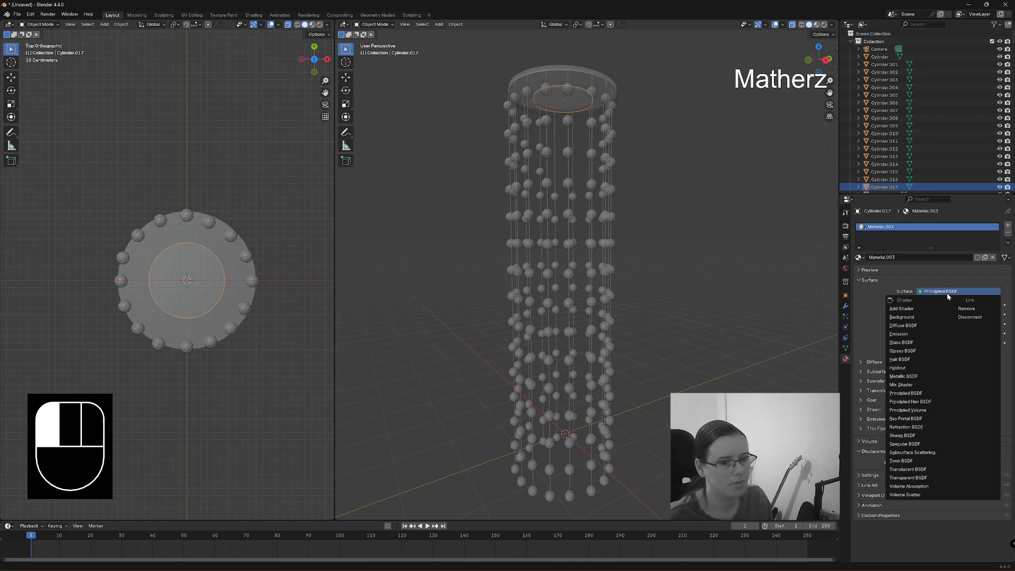
{"action": "left_click", "coordinate": [918, 334]}
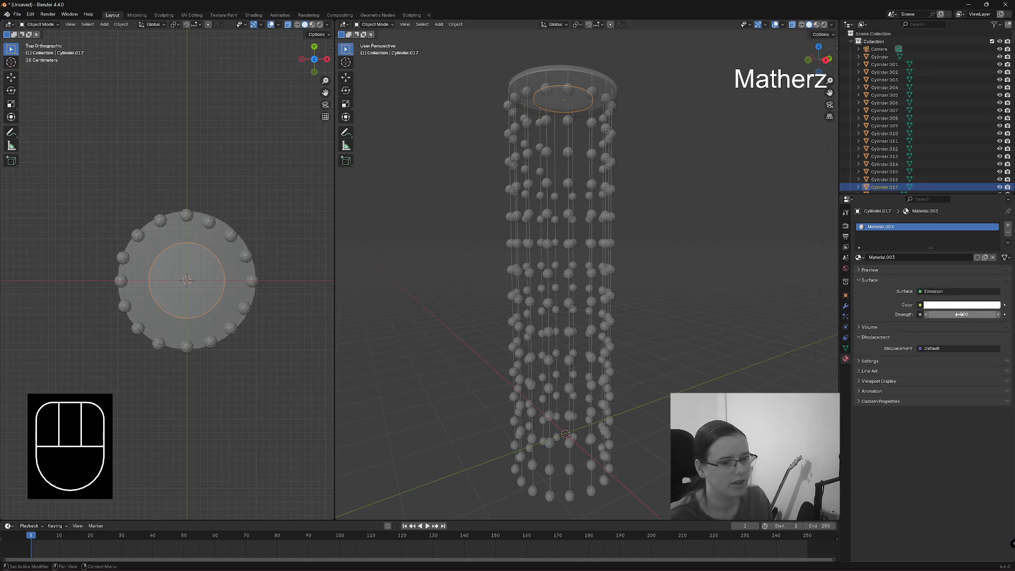
{"action": "left_click", "coordinate": [824, 25]}
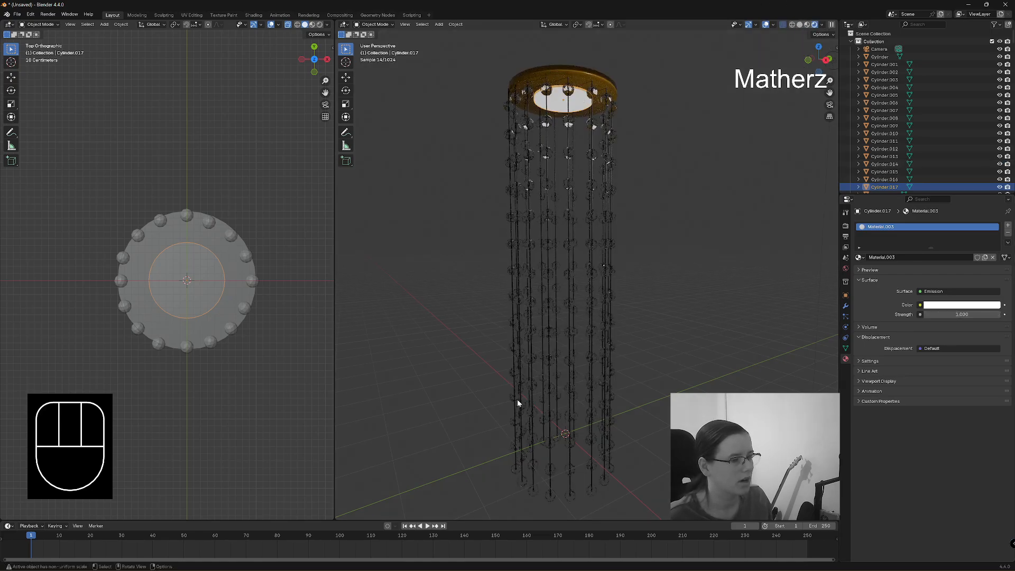
Step: Add a plane, raise it along Z to the top of the golden disc and enlarge it into a wide ceiling
{"action": "left_click", "coordinate": [455, 24]}
{"action": "mouse_move", "coordinate": [439, 25]}
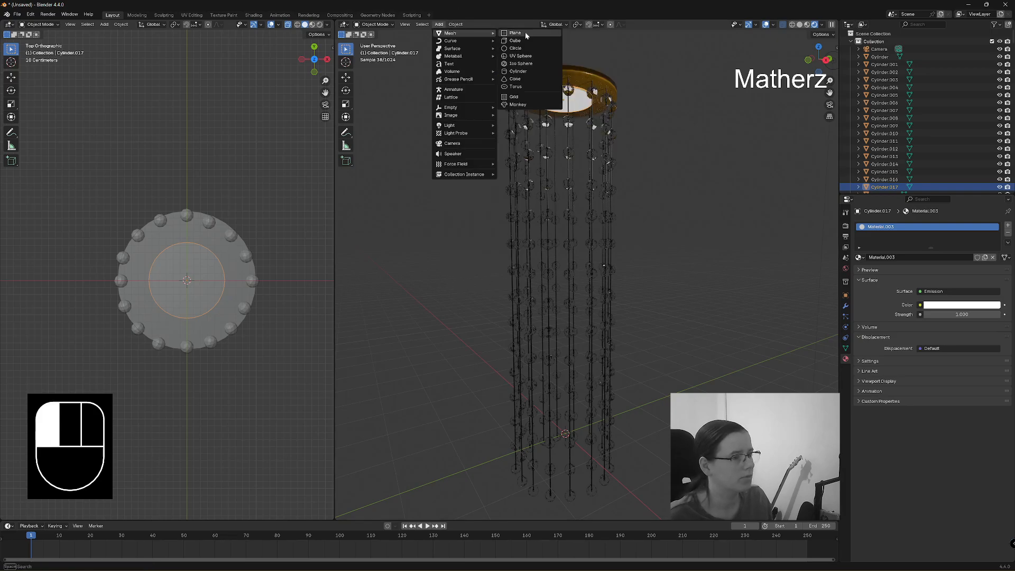
{"action": "left_click", "coordinate": [524, 34]}
{"action": "key", "text": "g"}
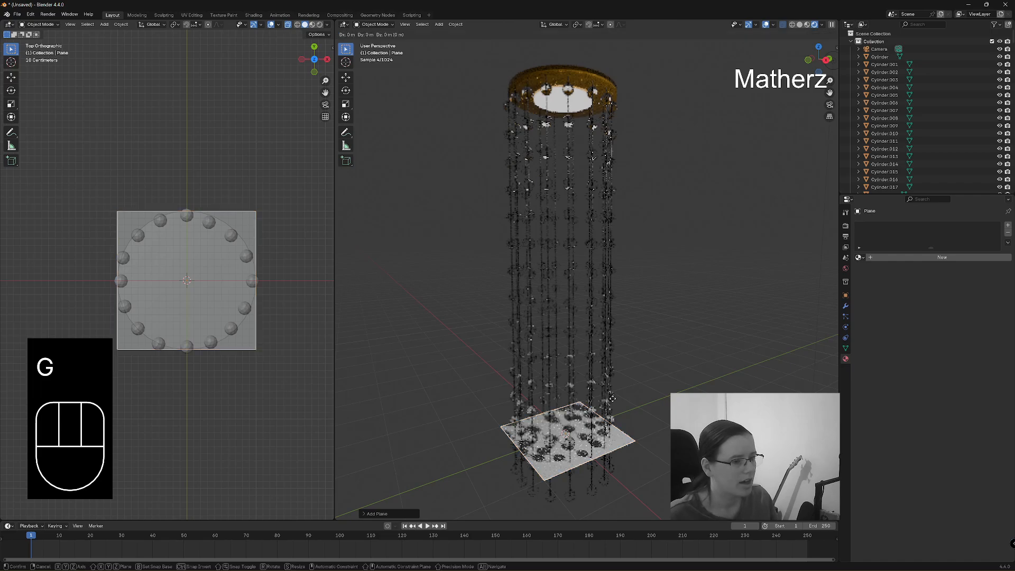
{"action": "key", "text": "z"}
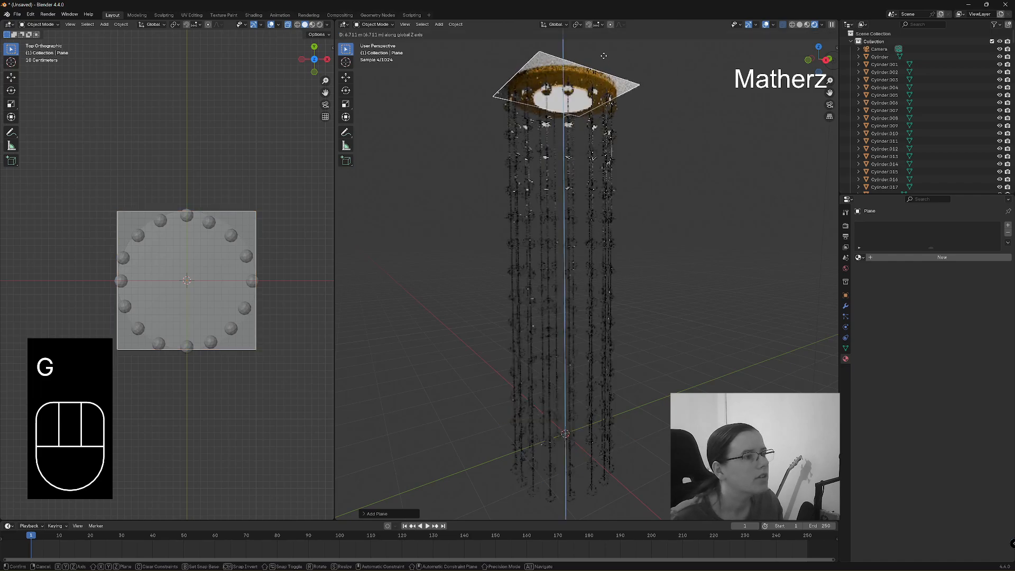
{"action": "left_click", "coordinate": [641, 111]}
{"action": "key", "text": "s"}
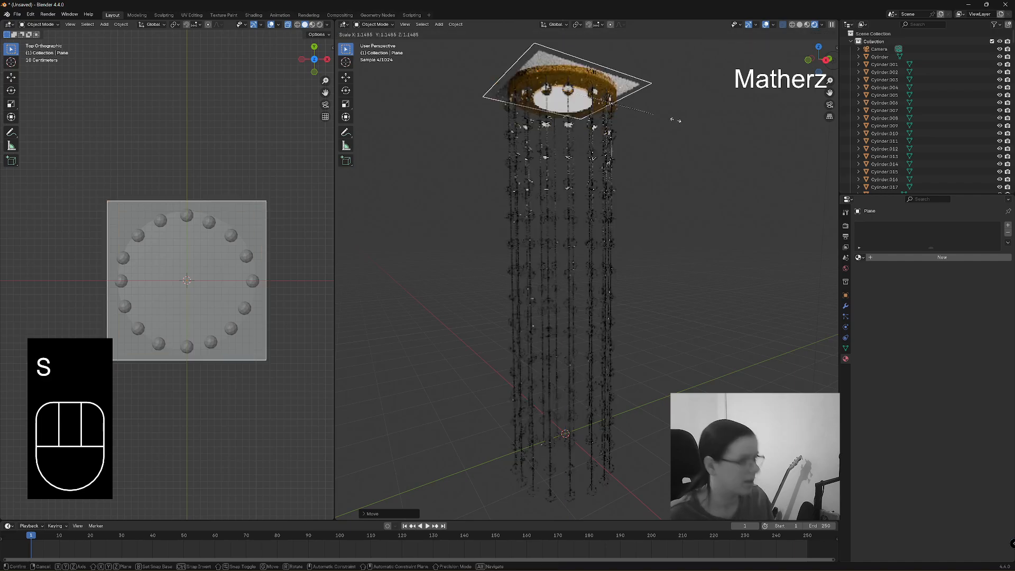
{"action": "left_click", "coordinate": [349, 233]}
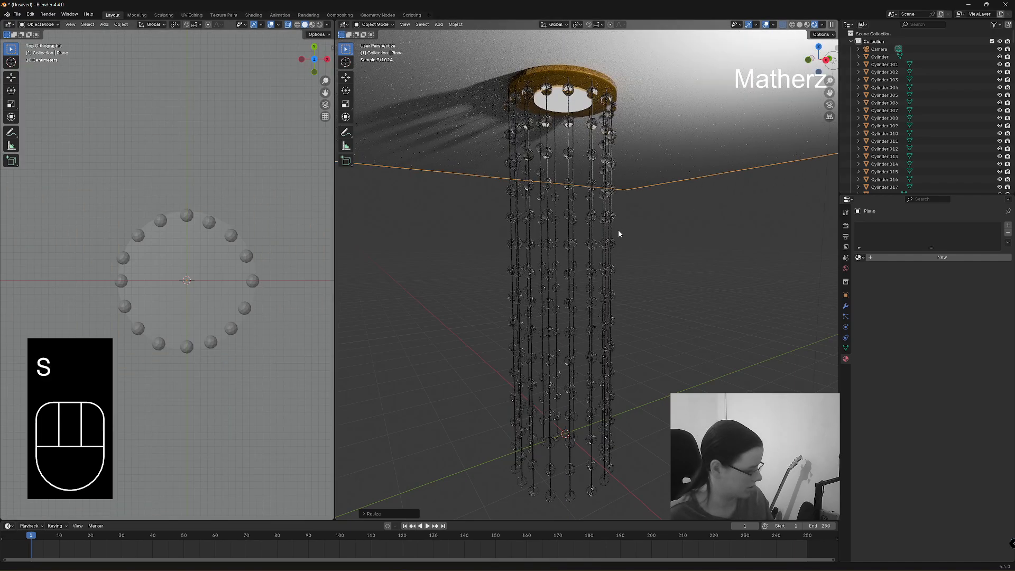
Step: Duplicate the ceiling plane down along Z to form a floor near the lower ends of the strands
{"action": "key", "text": "shift+d"}
{"action": "key", "text": "z"}
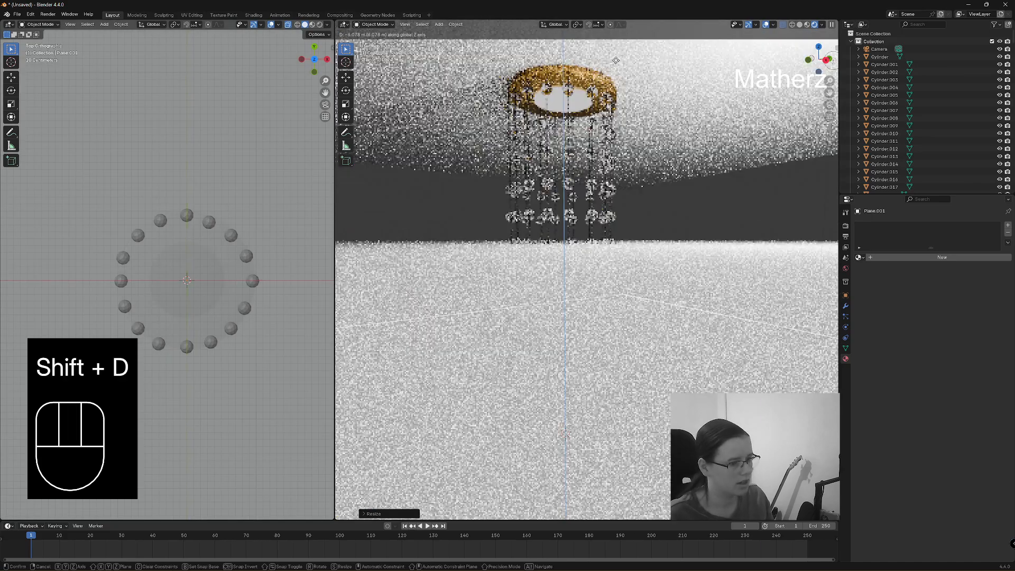
{"action": "left_click", "coordinate": [647, 219]}
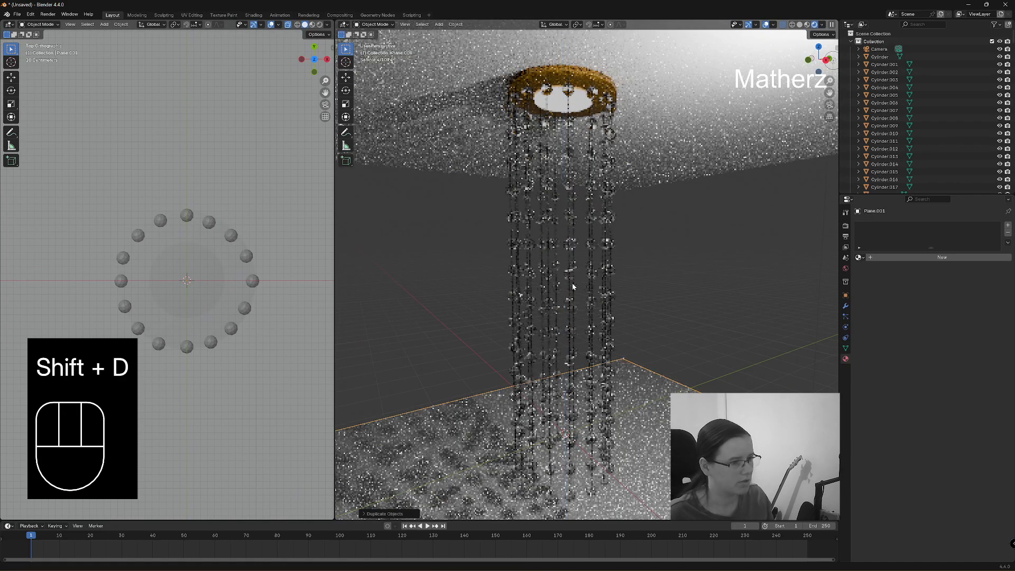
Step: Delete the original point light near the ceiling and set the small lamp disc's emission strength to 187.9
{"action": "scroll", "coordinate": [572, 283], "scroll_direction": "down", "scroll_amount": 2}
{"action": "middle_click_drag", "start_coordinate": [627, 279], "coordinate": [690, 334], "text": "shift"}
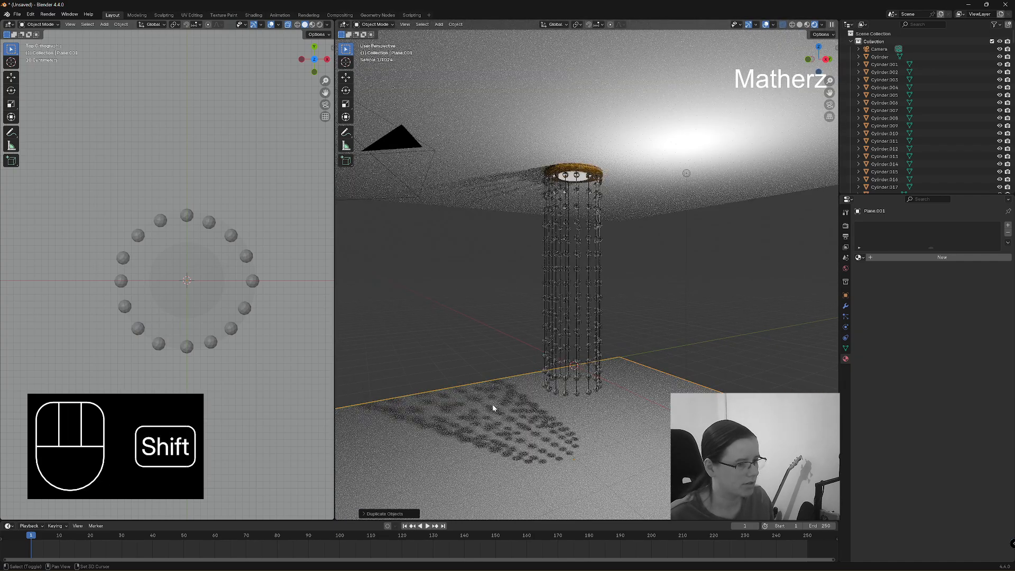
{"action": "left_click", "coordinate": [688, 174]}
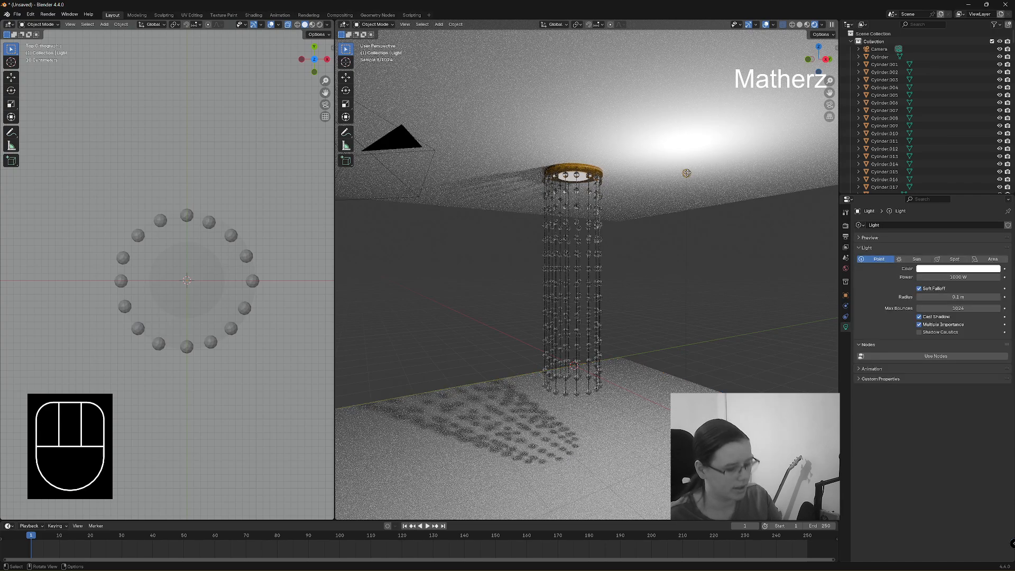
{"action": "key", "text": "Delete"}
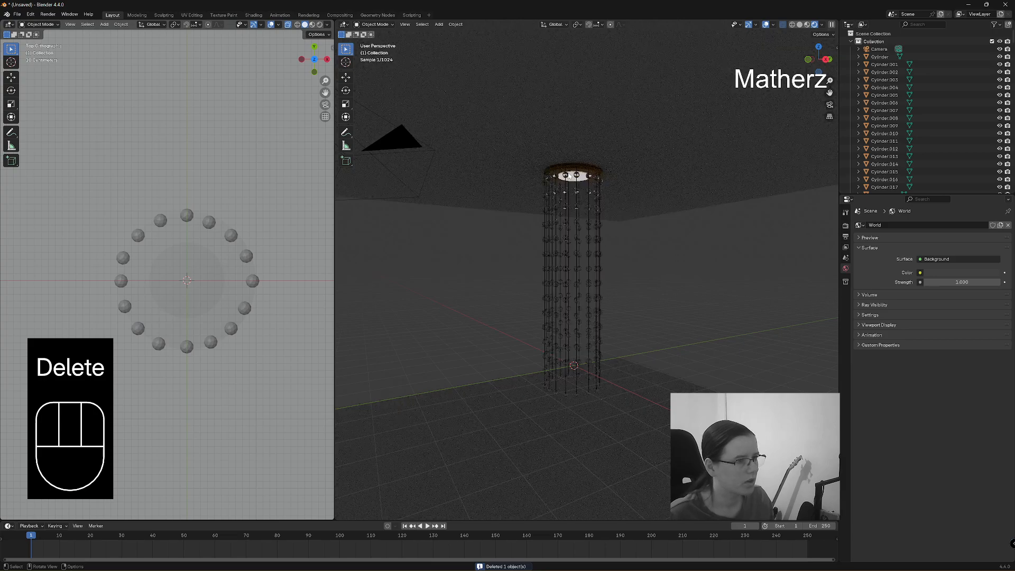
{"action": "left_click", "coordinate": [574, 179]}
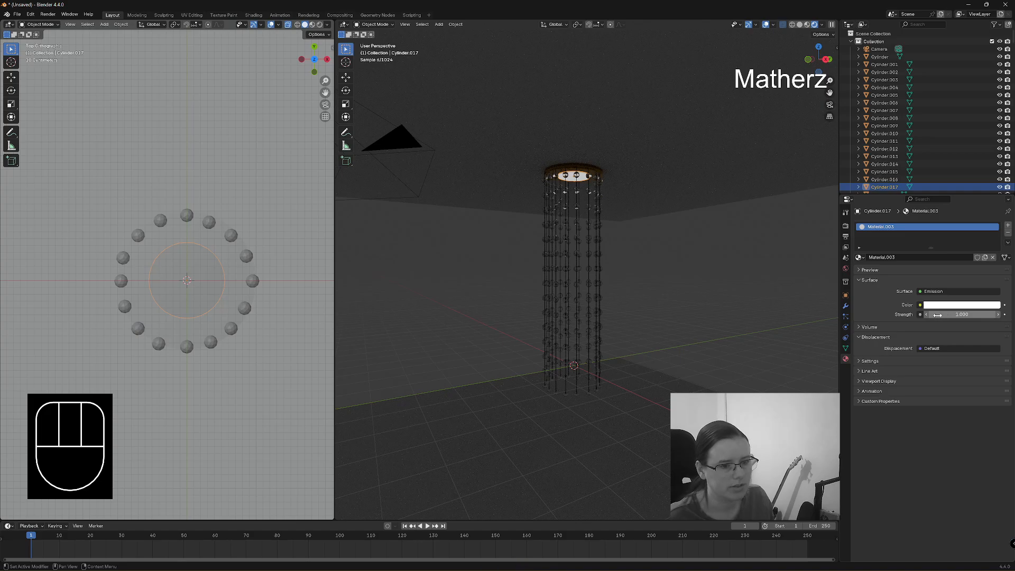
{"action": "left_click_drag", "start_coordinate": [938, 315], "coordinate": [1007, 315]}
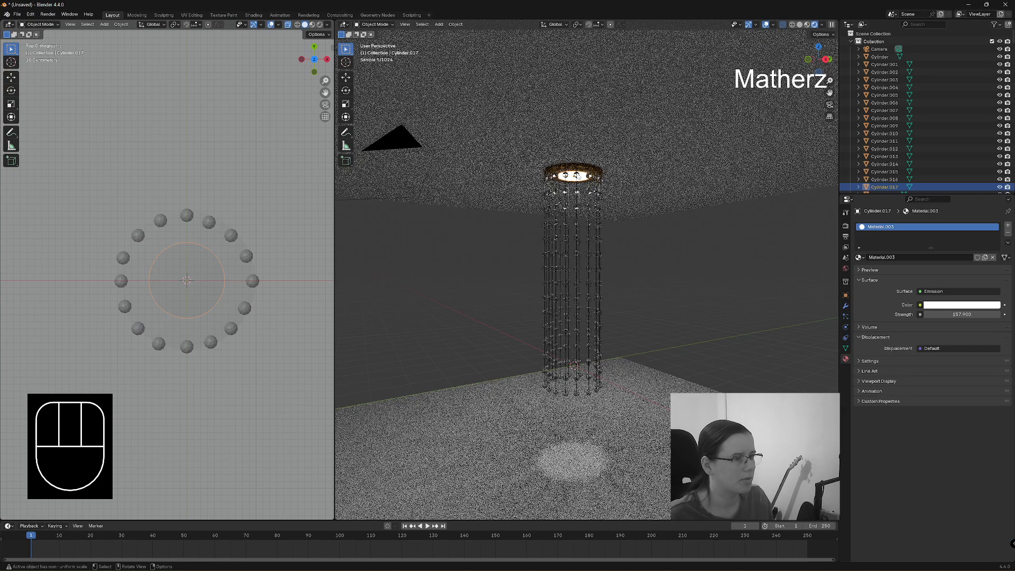
Step: Put the golden disc in Edit Mode and select its underside face in face selection, using material preview shading
{"action": "left_click", "coordinate": [567, 174]}
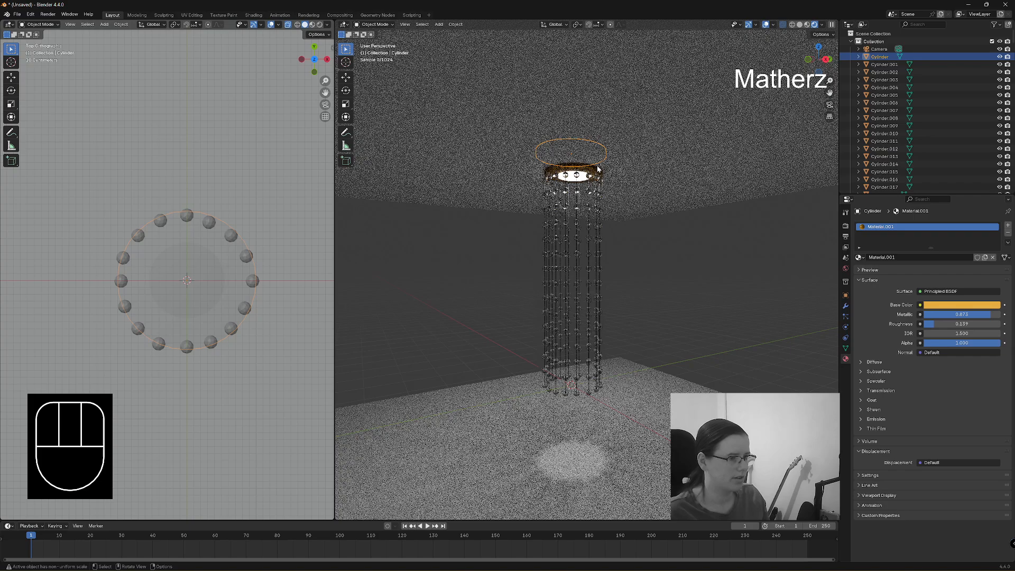
{"action": "scroll", "coordinate": [600, 174], "scroll_direction": "up", "scroll_amount": 5}
{"action": "middle_click_drag", "start_coordinate": [600, 175], "coordinate": [631, 253]}
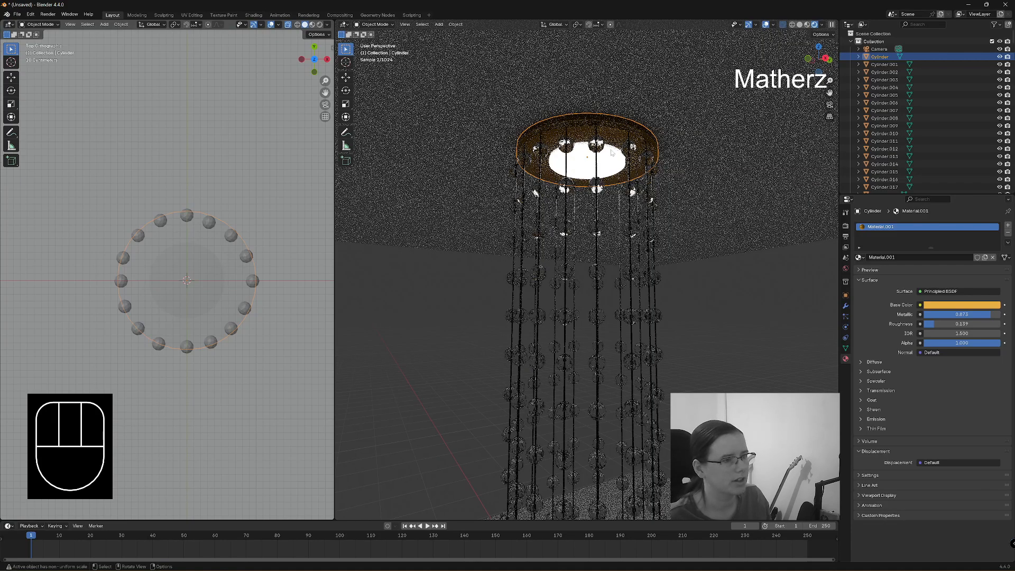
{"action": "key", "text": "Tab"}
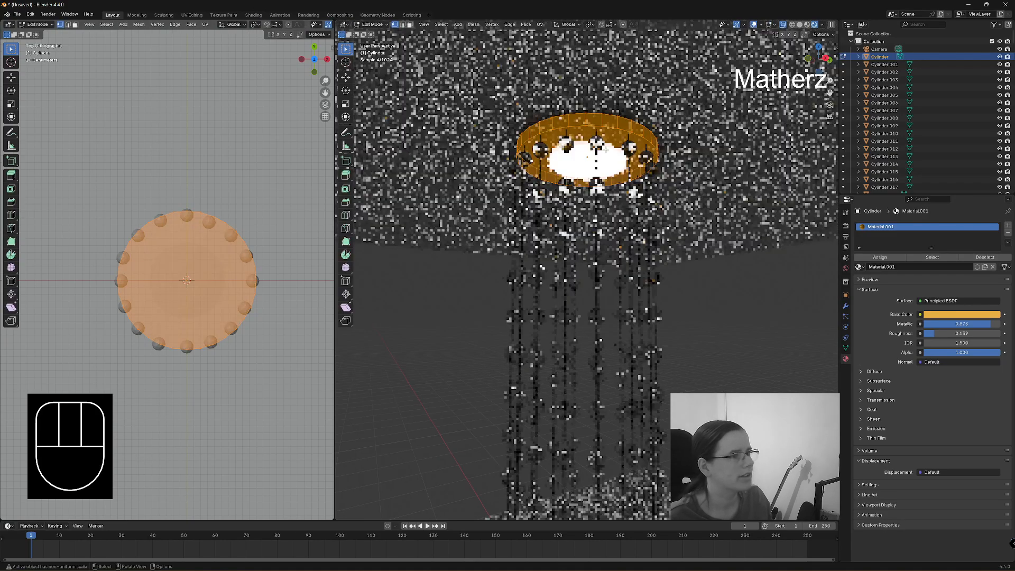
{"action": "left_click", "coordinate": [605, 137]}
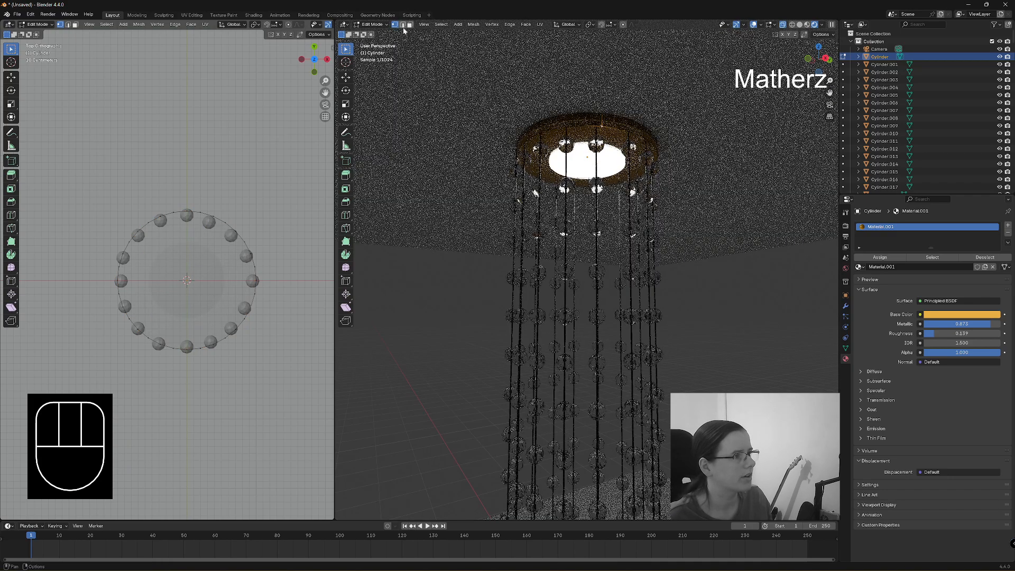
{"action": "left_click", "coordinate": [409, 25]}
{"action": "left_click", "coordinate": [617, 138]}
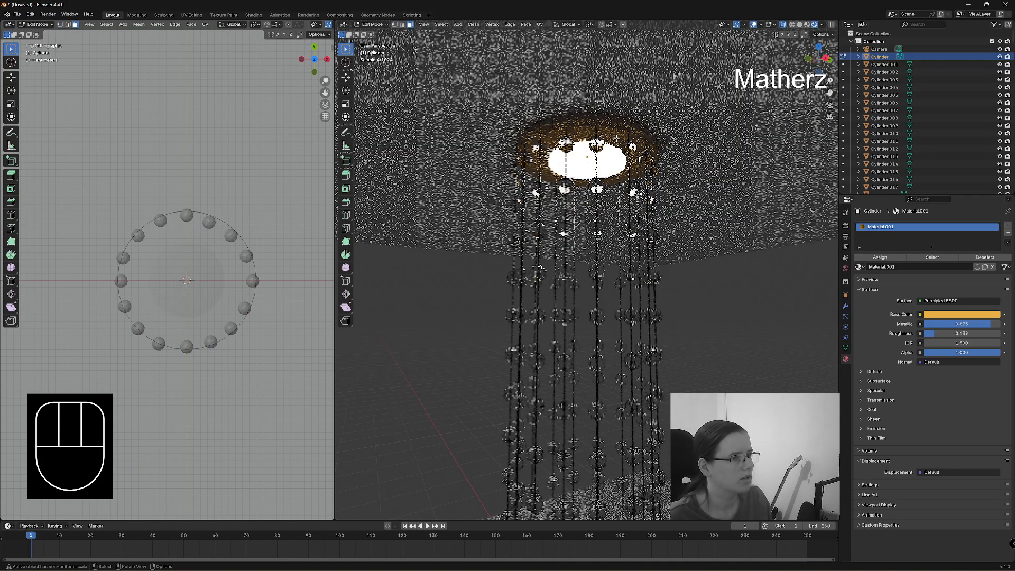
{"action": "left_click", "coordinate": [605, 153]}
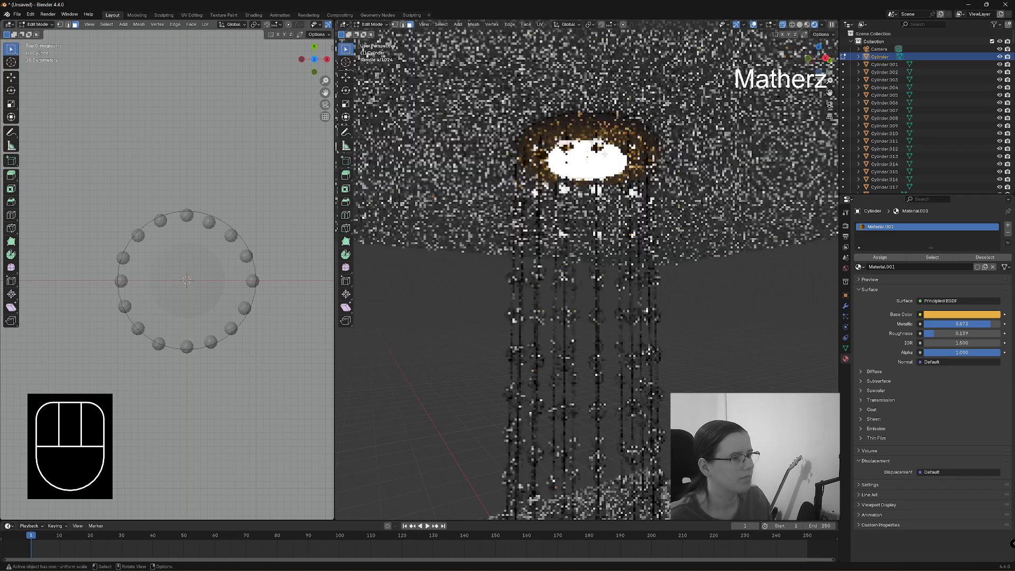
{"action": "left_click", "coordinate": [807, 27]}
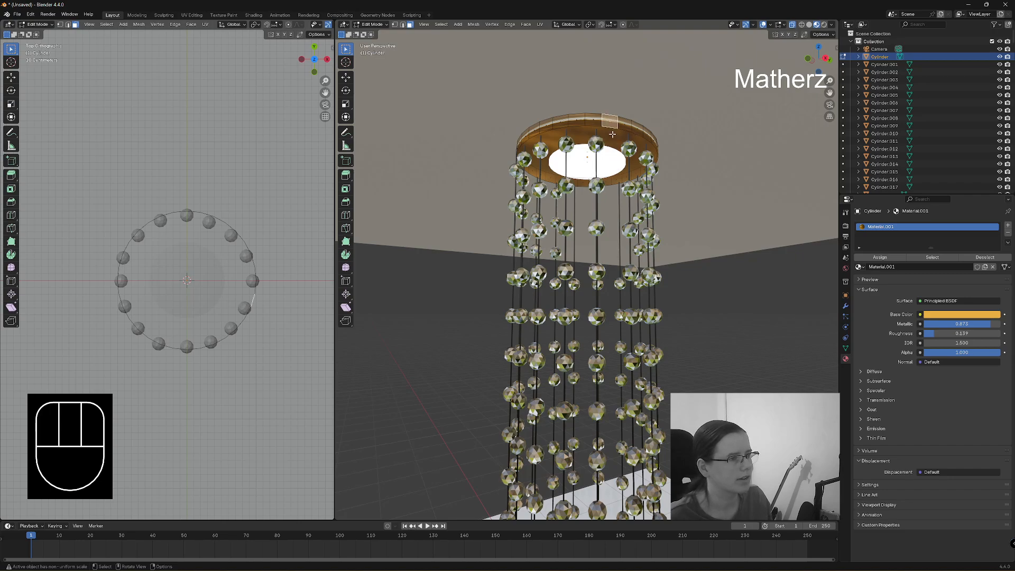
{"action": "left_click", "coordinate": [597, 161]}
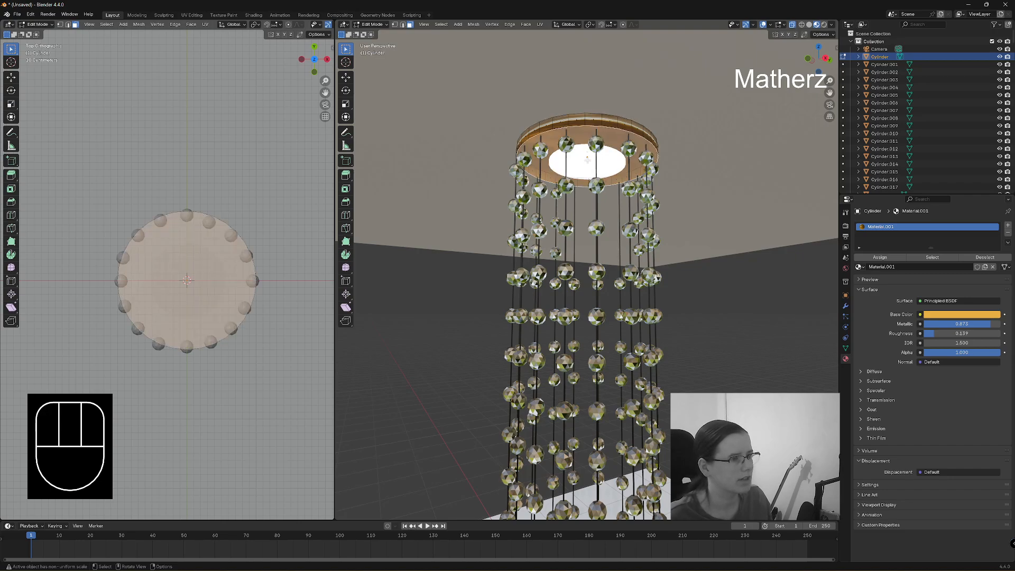
Step: Extrude and shrink the disc's underside face inward, extrude it about 0.11 m upward to form a recess, and return to Object Mode
{"action": "left_click", "coordinate": [792, 24]}
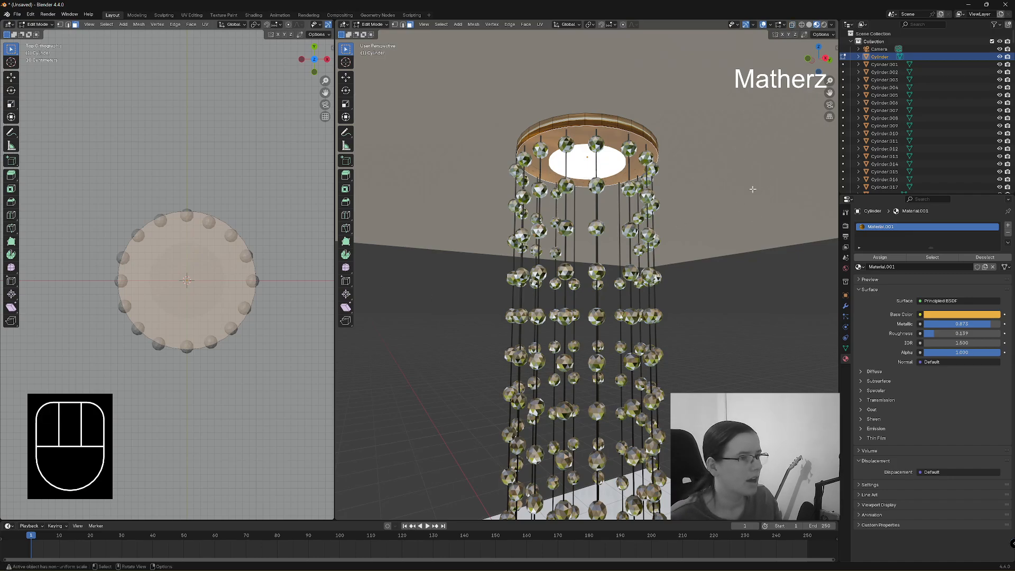
{"action": "key", "text": "e"}
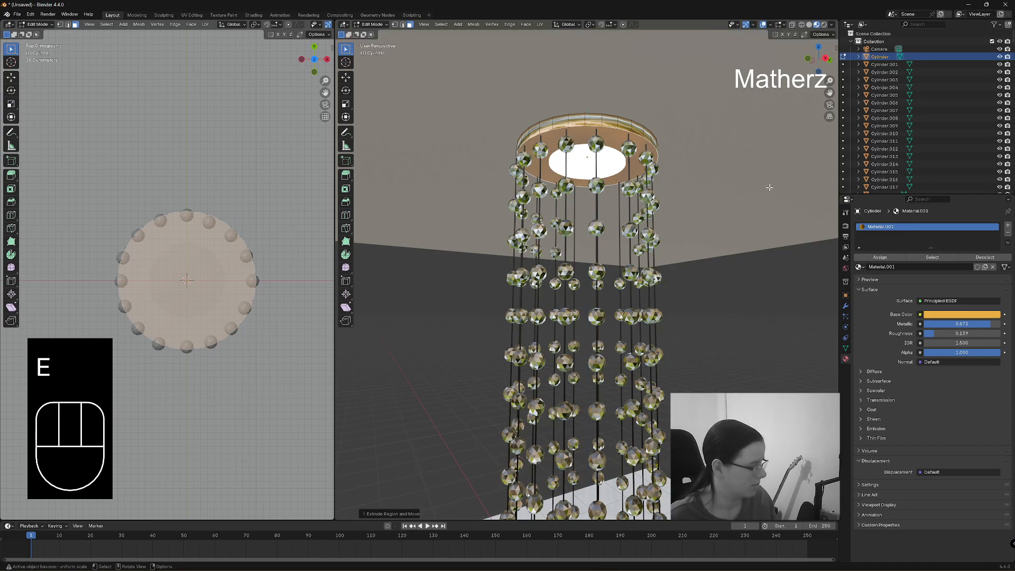
{"action": "key", "text": "s"}
{"action": "left_click", "coordinate": [735, 190]}
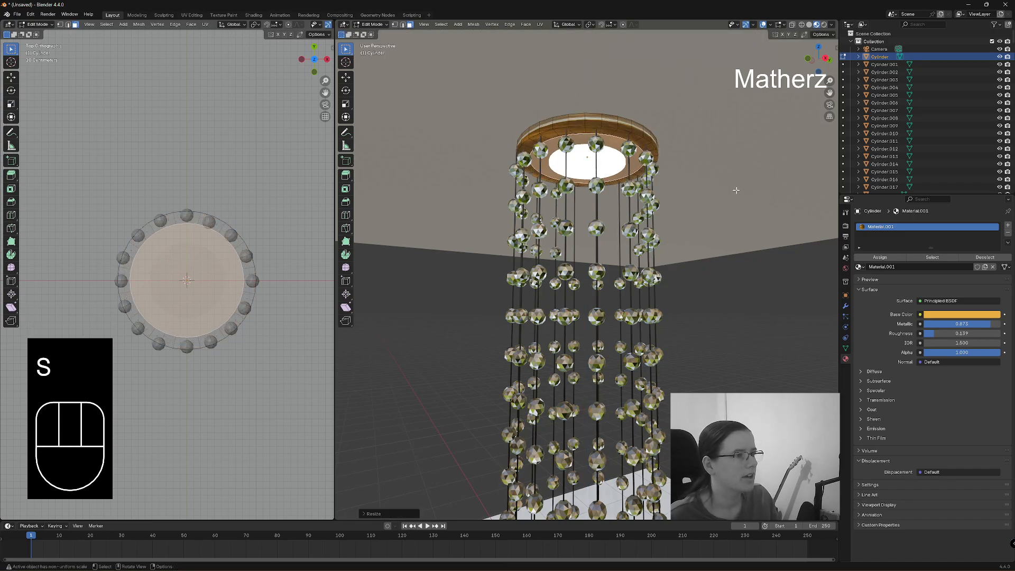
{"action": "key", "text": "e"}
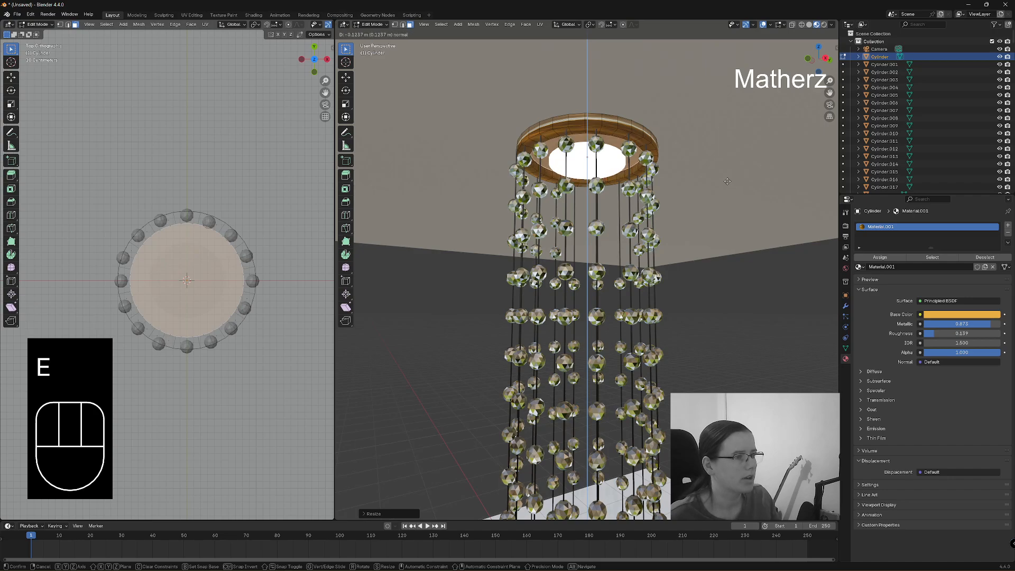
{"action": "left_click", "coordinate": [729, 182]}
{"action": "left_click", "coordinate": [371, 24]}
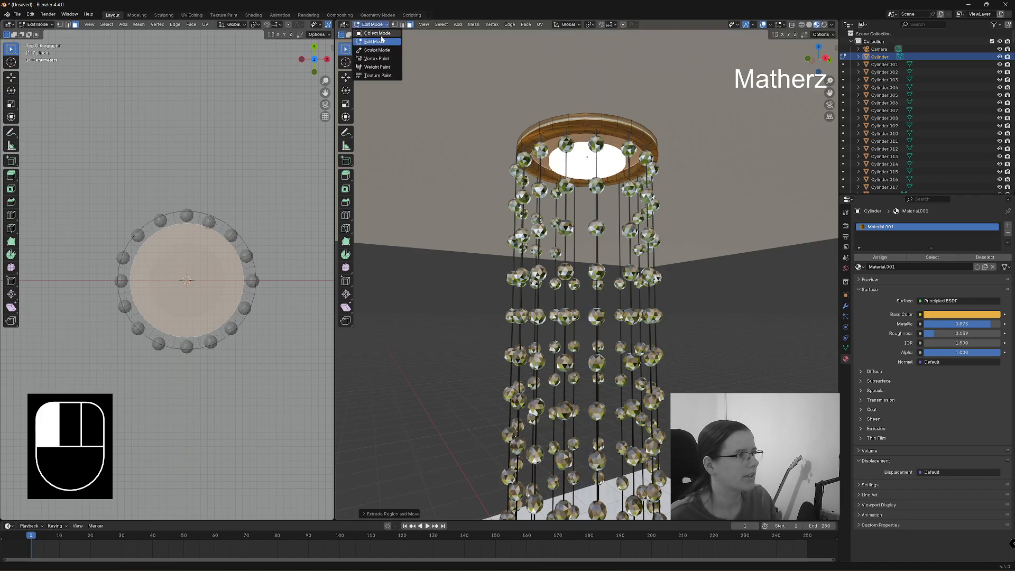
{"action": "left_click", "coordinate": [376, 35]}
Step: Enlarge the lamp disc to nearly fill the golden disc's recess and move it up slightly along Z
{"action": "left_click", "coordinate": [587, 165]}
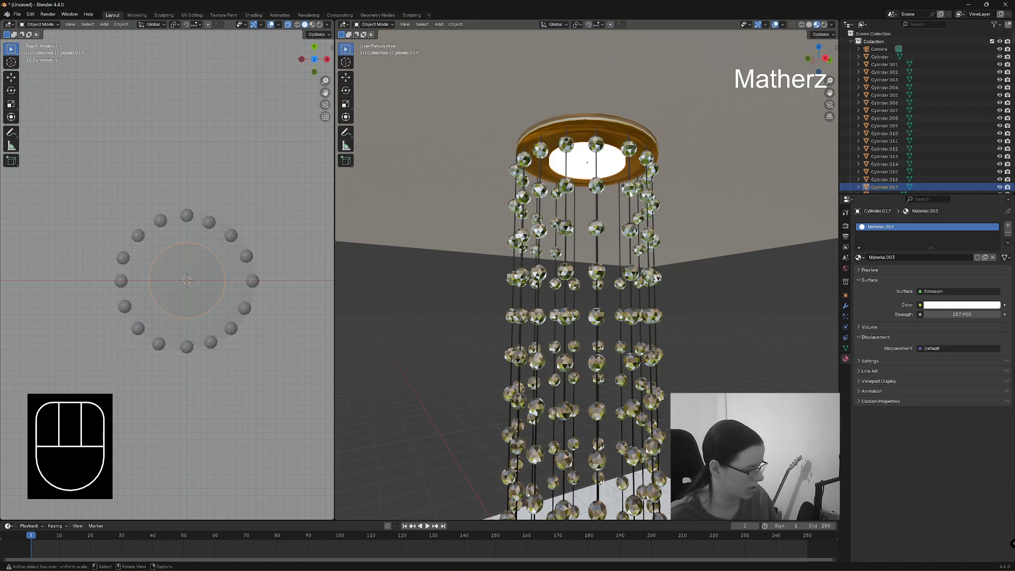
{"action": "key", "text": "s"}
{"action": "left_click", "coordinate": [610, 216]}
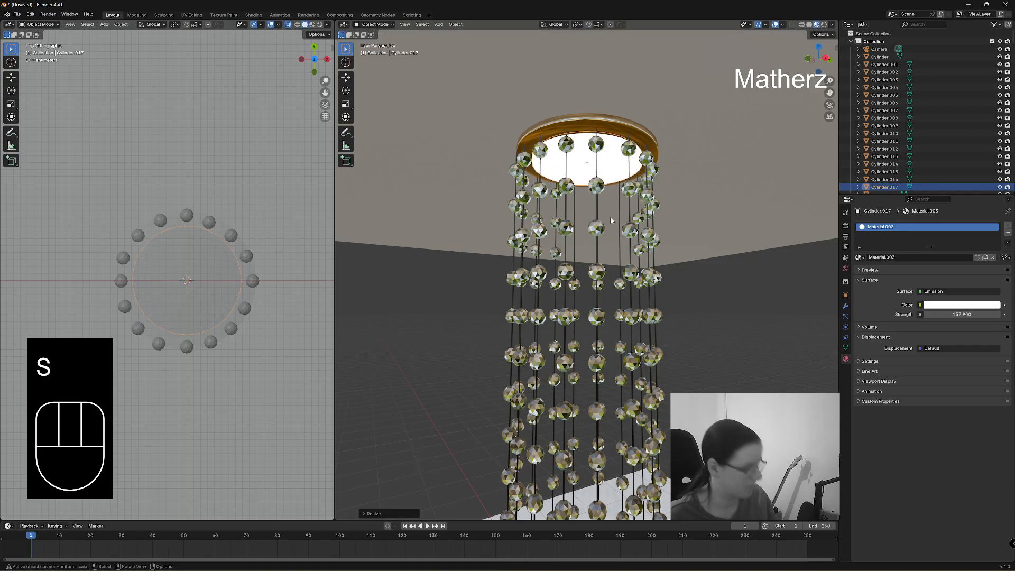
{"action": "key", "text": "g"}
{"action": "middle_click_drag", "start_coordinate": [610, 216], "coordinate": [610, 213]}
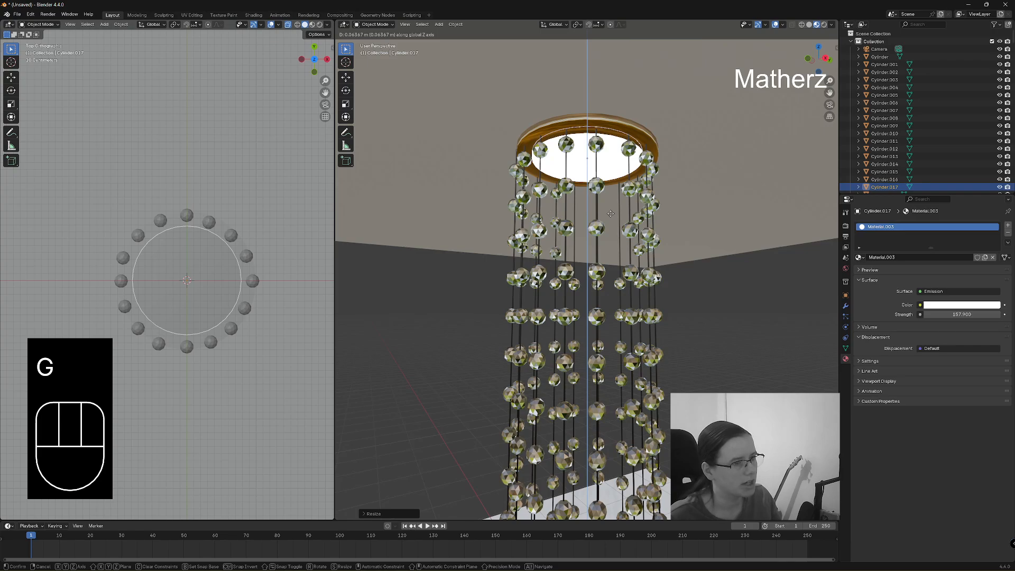
{"action": "left_click", "coordinate": [606, 211]}
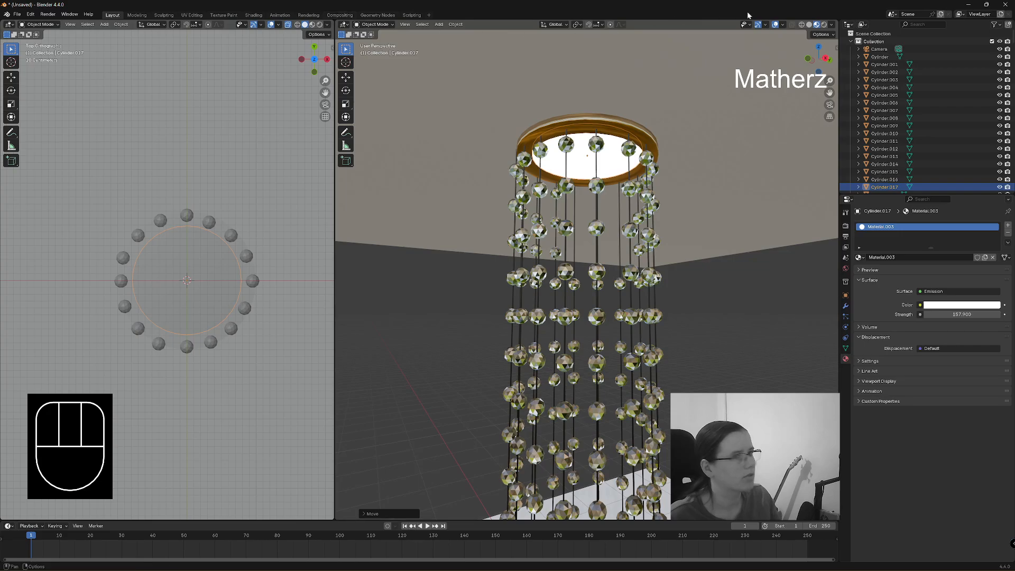
Step: Switch the perspective view to rendered shading and examine how the lamp lights the strands, ceiling and floor
{"action": "left_click", "coordinate": [824, 24]}
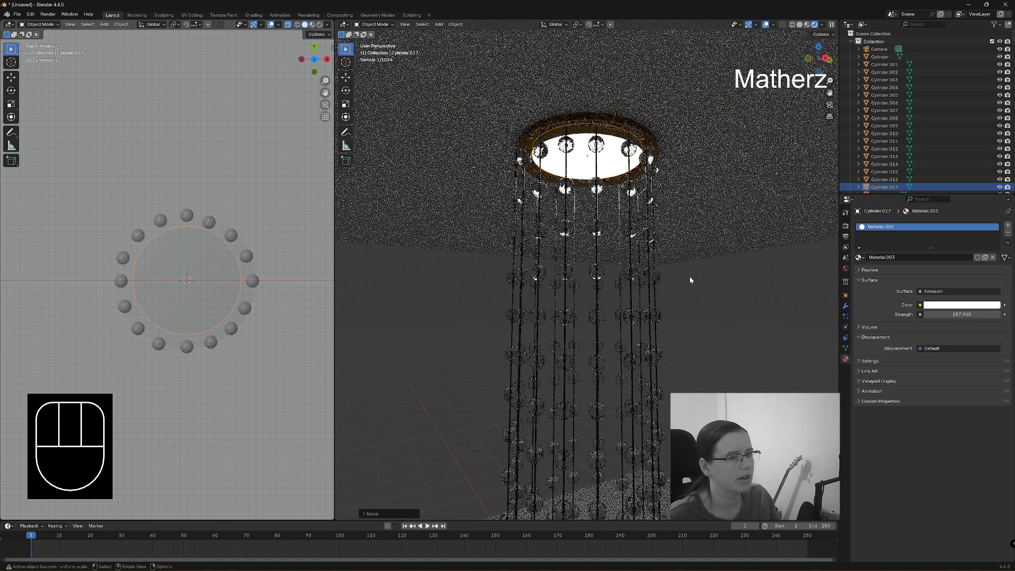
{"action": "left_click", "coordinate": [755, 324]}
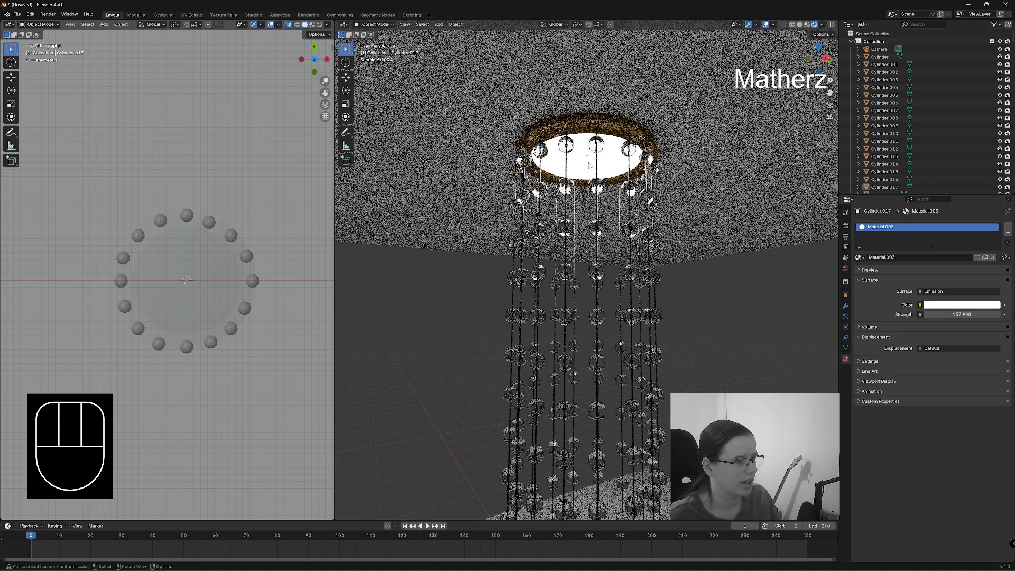
{"action": "scroll", "coordinate": [645, 266], "scroll_direction": "down", "scroll_amount": 6}
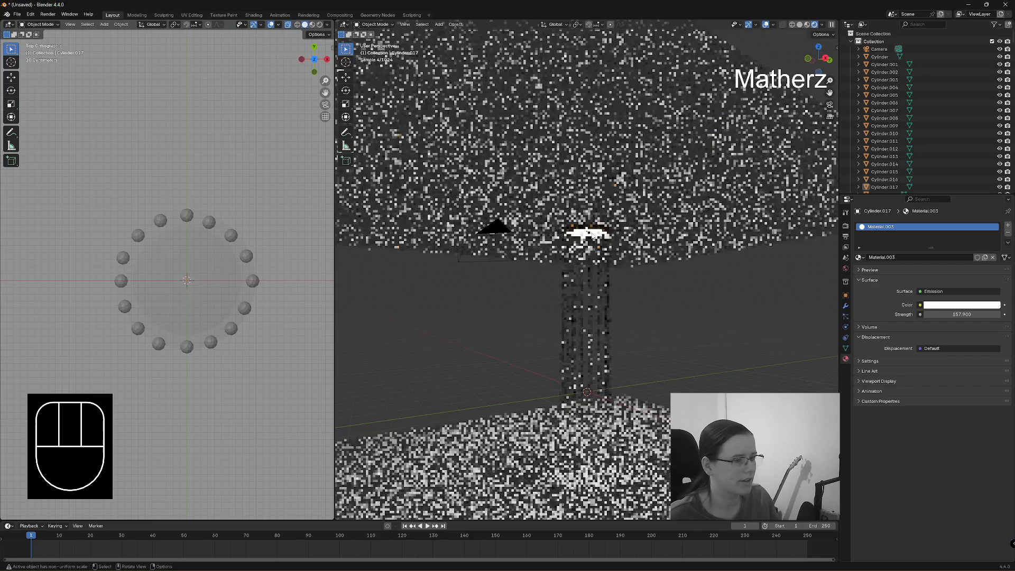
{"action": "middle_click_drag", "start_coordinate": [646, 323], "coordinate": [644, 317]}
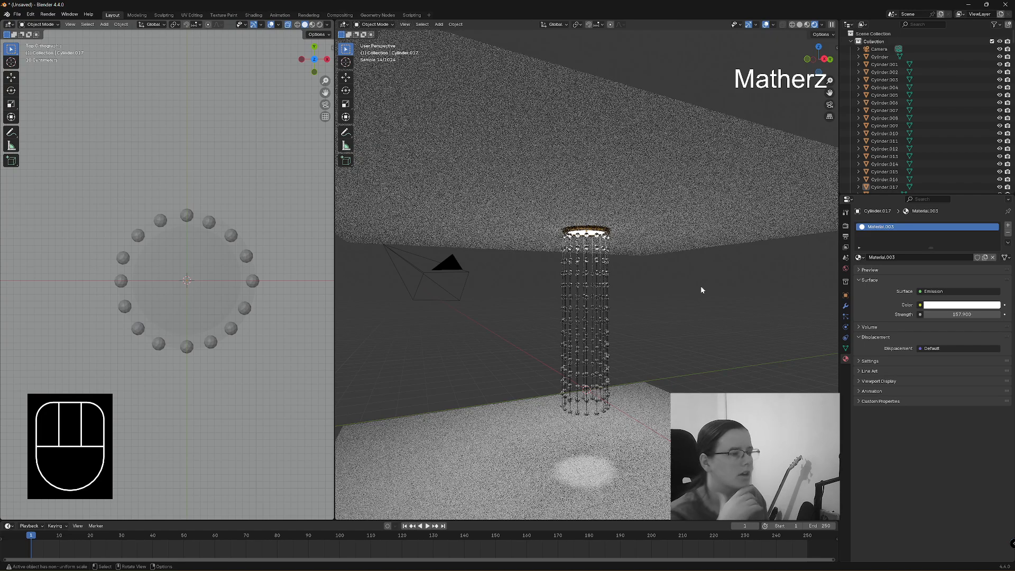
{"action": "scroll", "coordinate": [664, 329], "scroll_direction": "up", "scroll_amount": 3}
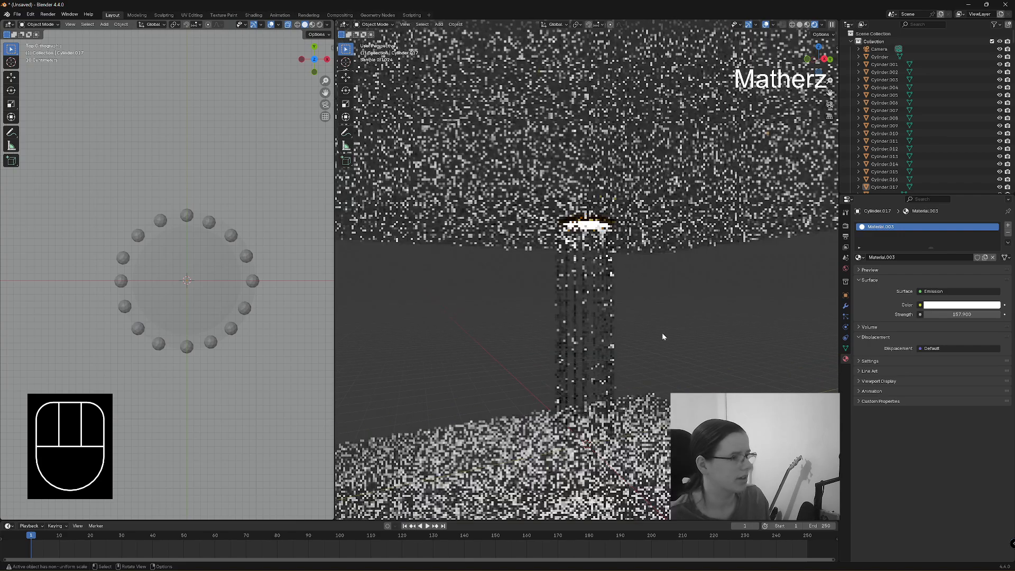
{"action": "middle_click_drag", "start_coordinate": [658, 413], "coordinate": [658, 325], "text": "shift"}
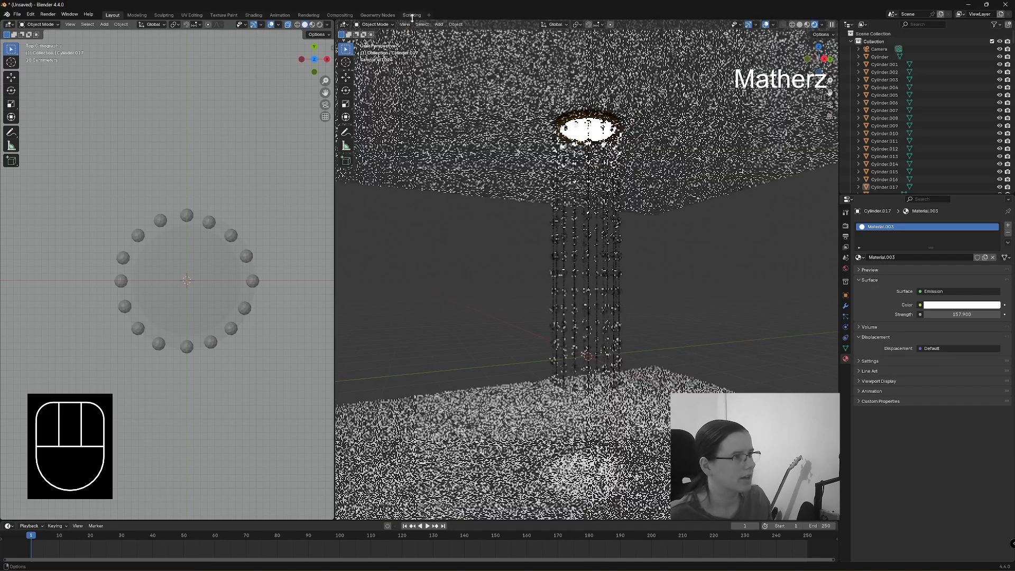
Step: Add a new point light and move it horizontally away from the chandelier's base
{"action": "left_click", "coordinate": [438, 25]}
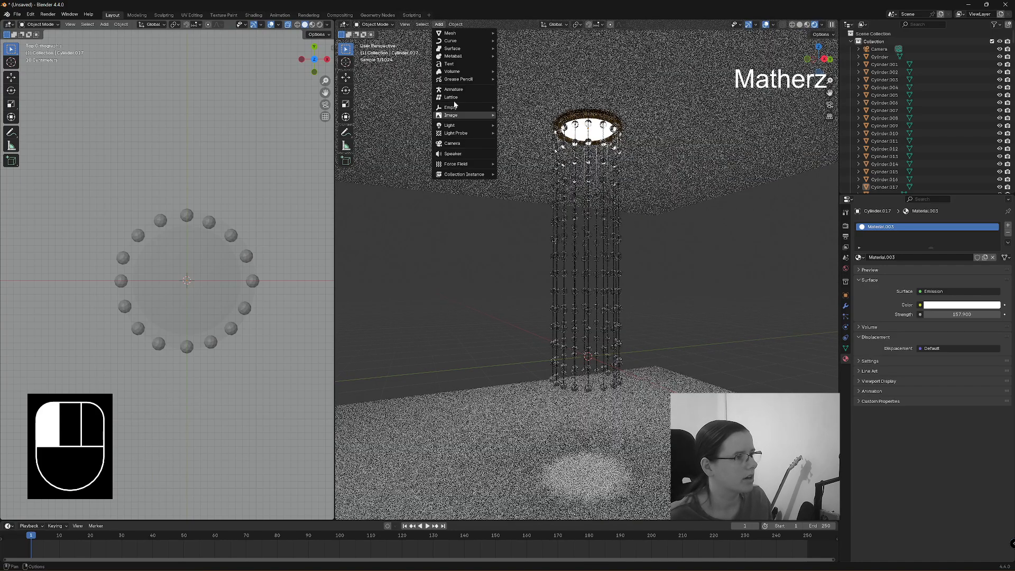
{"action": "mouse_move", "coordinate": [465, 125]}
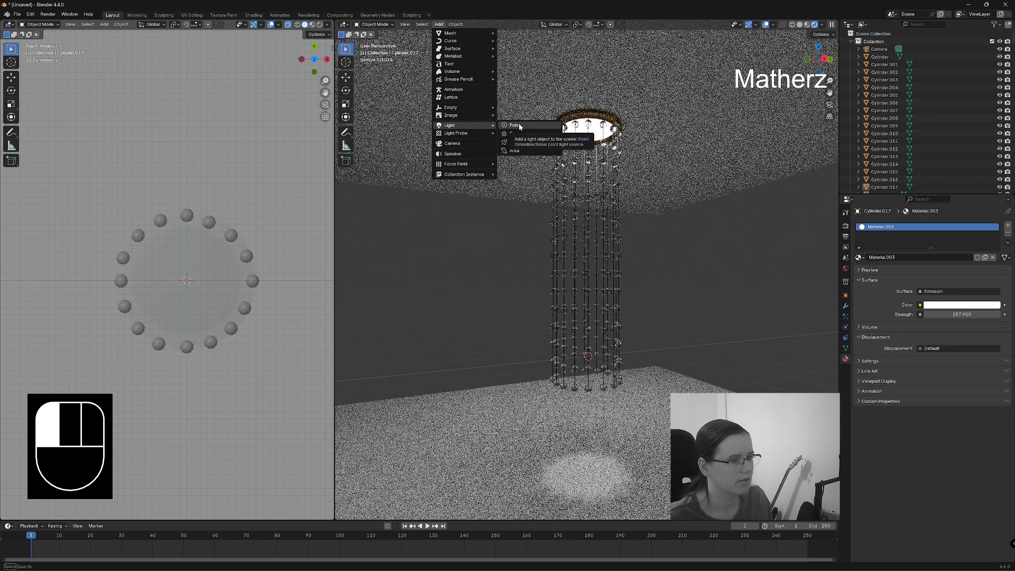
{"action": "left_click", "coordinate": [519, 125]}
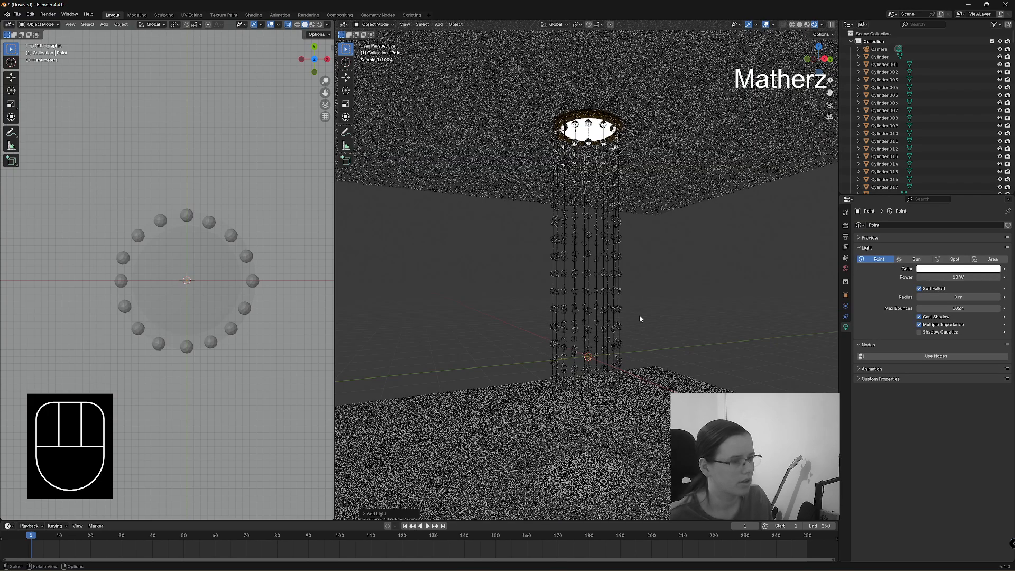
{"action": "key", "text": "g"}
{"action": "middle_click_drag", "start_coordinate": [682, 357], "coordinate": [765, 238]}
{"action": "left_click", "coordinate": [738, 384]}
Step: Raise the new point light along Z toward the ceiling and increase its power to 167.5 W
{"action": "key", "text": "g"}
{"action": "key", "text": "g"}
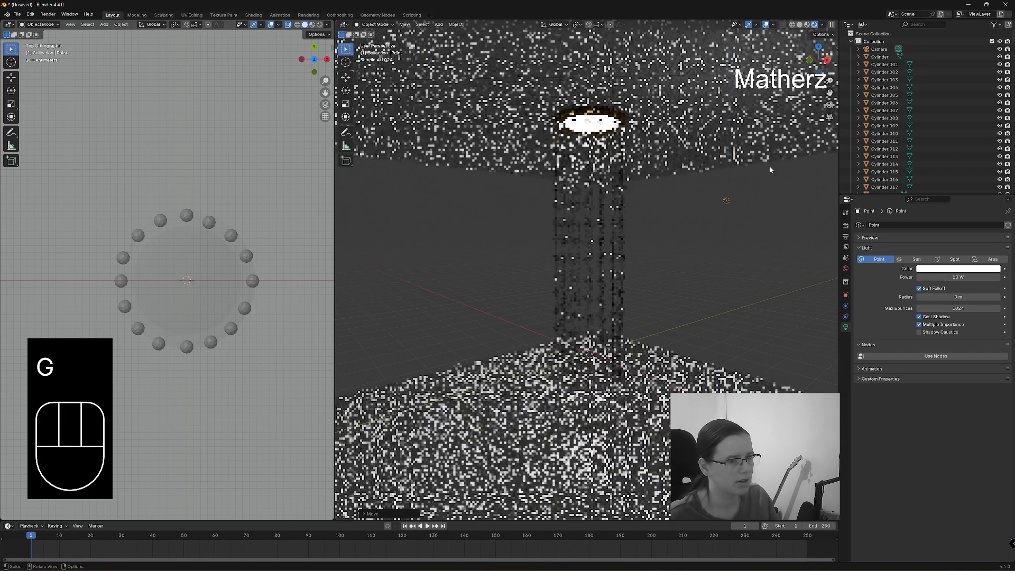
{"action": "left_click", "coordinate": [769, 166]}
{"action": "left_click_drag", "start_coordinate": [944, 277], "coordinate": [996, 277]}
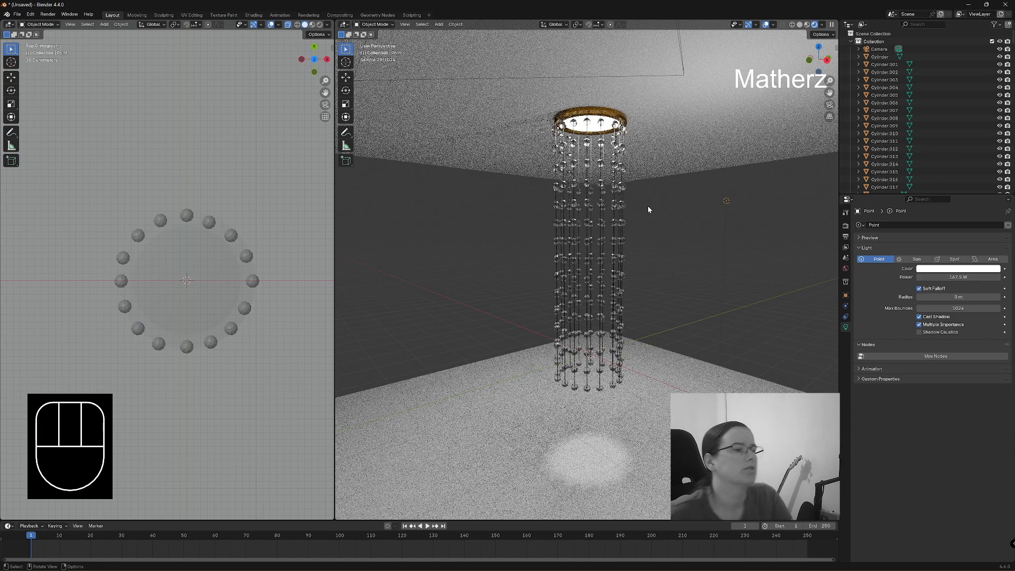
Step: Change the Glass material's color on the strand spheres to light green with a hue of 0.324
{"action": "left_click", "coordinate": [616, 188]}
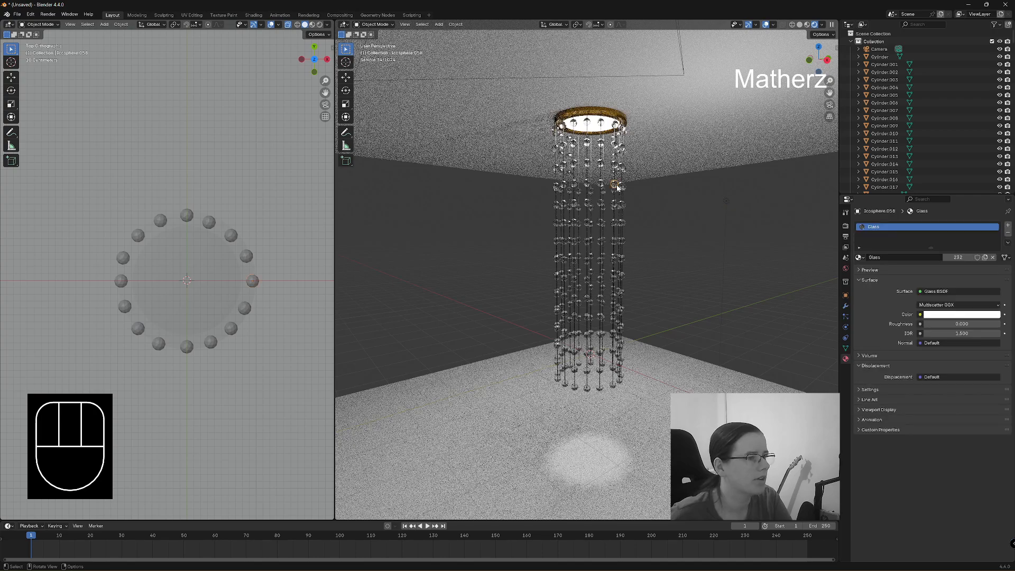
{"action": "left_click", "coordinate": [961, 314]}
{"action": "left_click", "coordinate": [941, 211]}
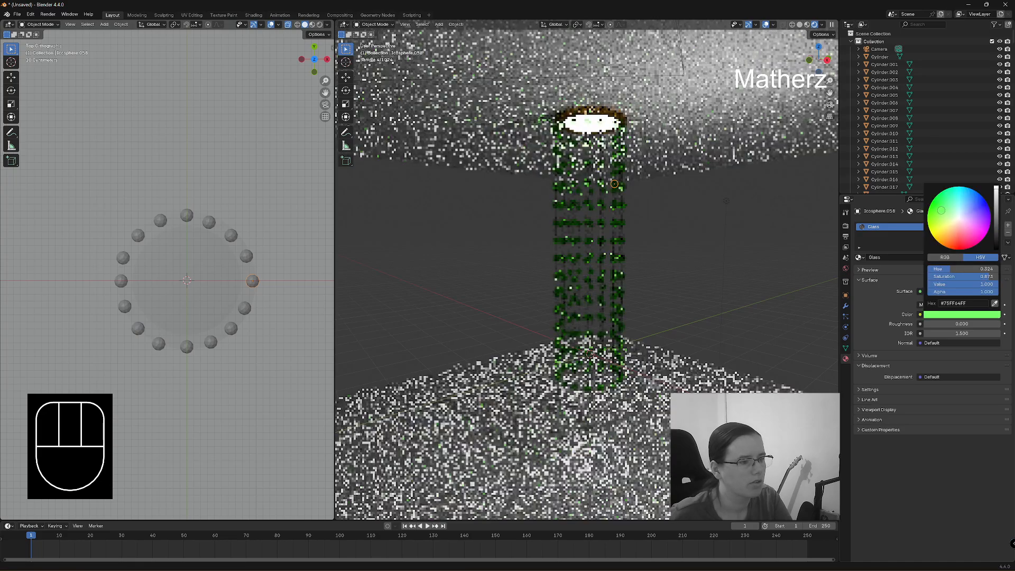
Step: Change the Glass material's color on the strand spheres to light cyan
{"action": "left_click_drag", "start_coordinate": [941, 210], "coordinate": [957, 204]}
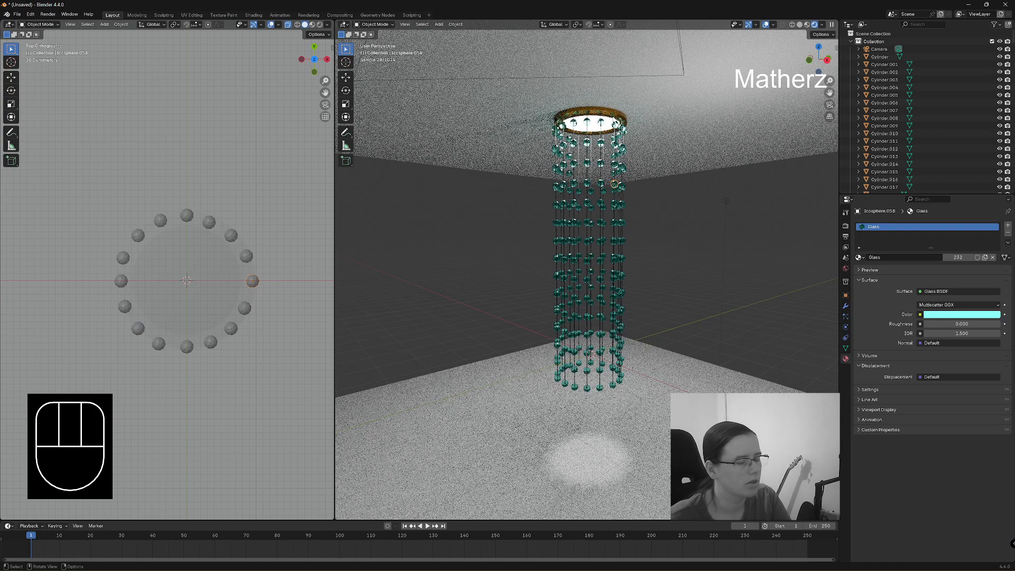
Step: Try a green base color on the chandelier's golden ring and revert it to golden orange
{"action": "left_click", "coordinate": [586, 191]}
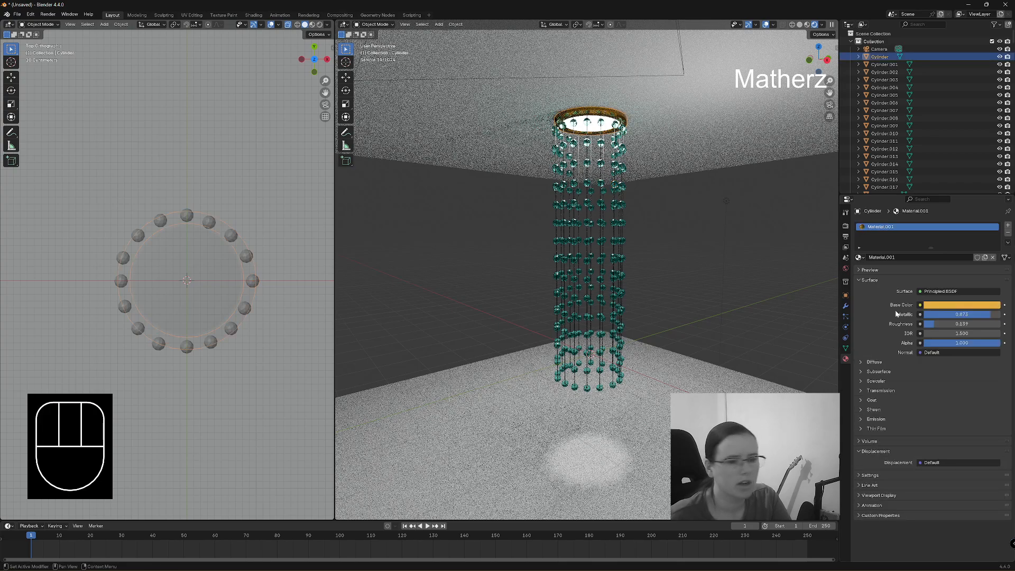
{"action": "left_click", "coordinate": [955, 305]}
{"action": "left_click_drag", "start_coordinate": [954, 220], "coordinate": [950, 188]}
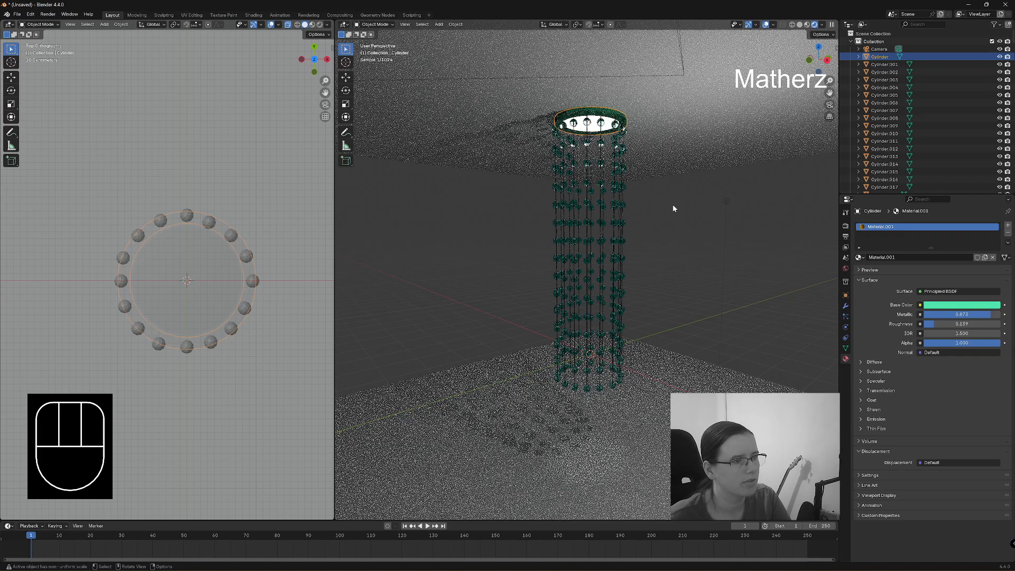
{"action": "left_click", "coordinate": [942, 306]}
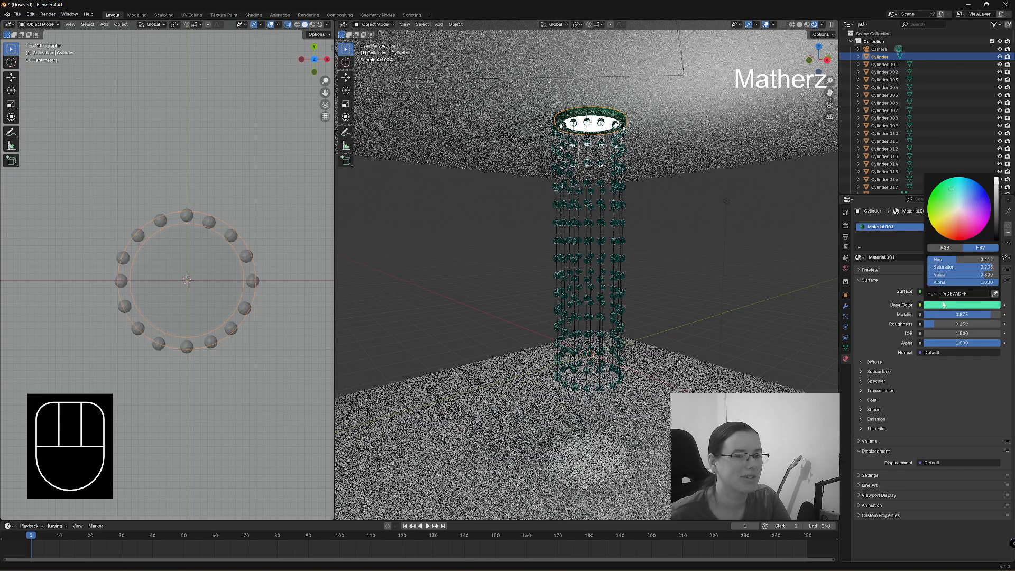
{"action": "mouse_move", "coordinate": [953, 194]}
{"action": "left_mouse_down"}
{"action": "mouse_move", "coordinate": [966, 192]}
{"action": "mouse_move", "coordinate": [935, 211]}
{"action": "mouse_move", "coordinate": [946, 225]}
{"action": "left_mouse_up"}
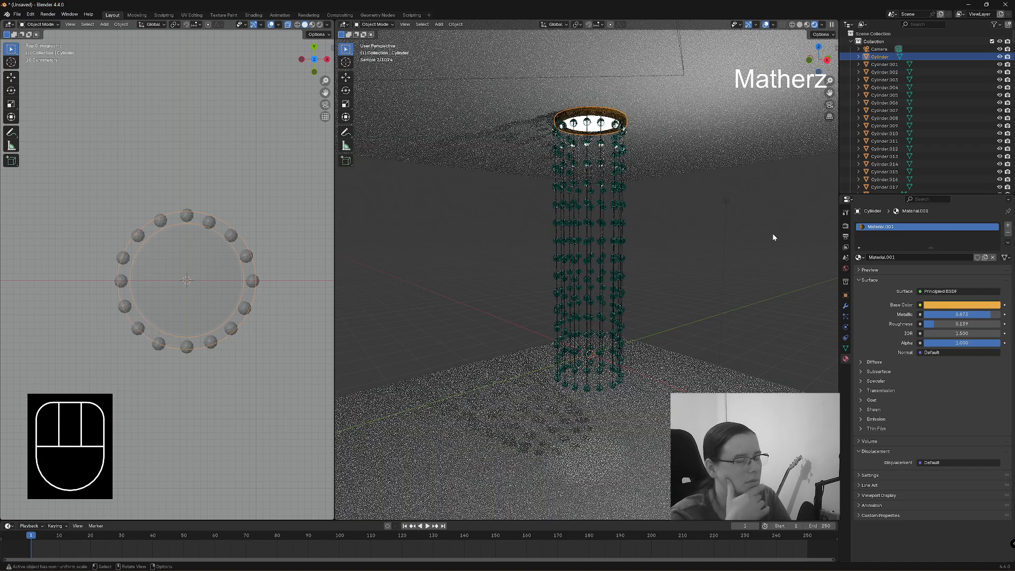
{"action": "key", "text": "ctrl+z"}
{"action": "key", "text": "ctrl+z"}
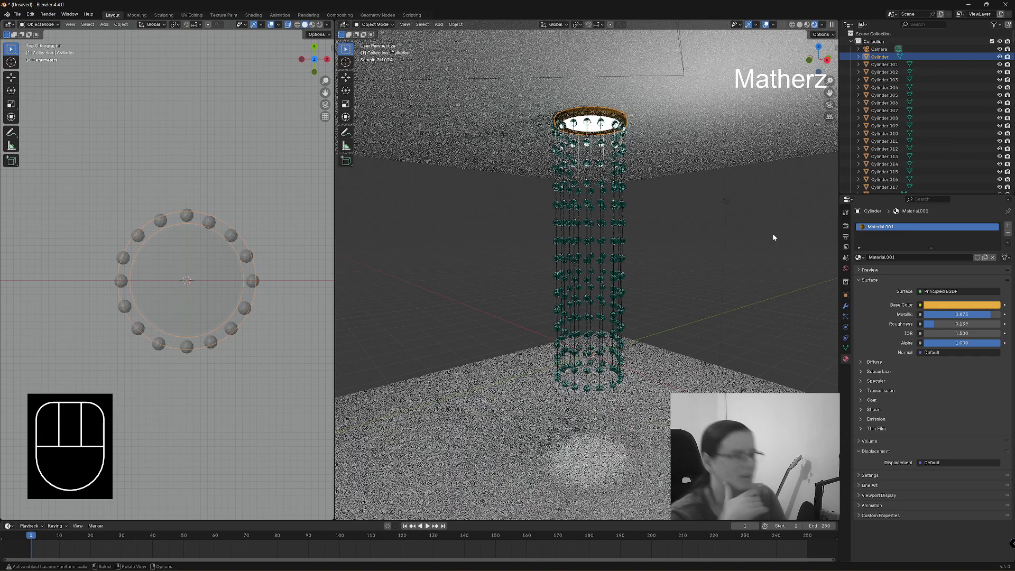
Step: Duplicate the whole chandelier, including its disc and all sphere strands, and place the copy beside the original in material preview shading
{"action": "key", "text": "KP_1"}
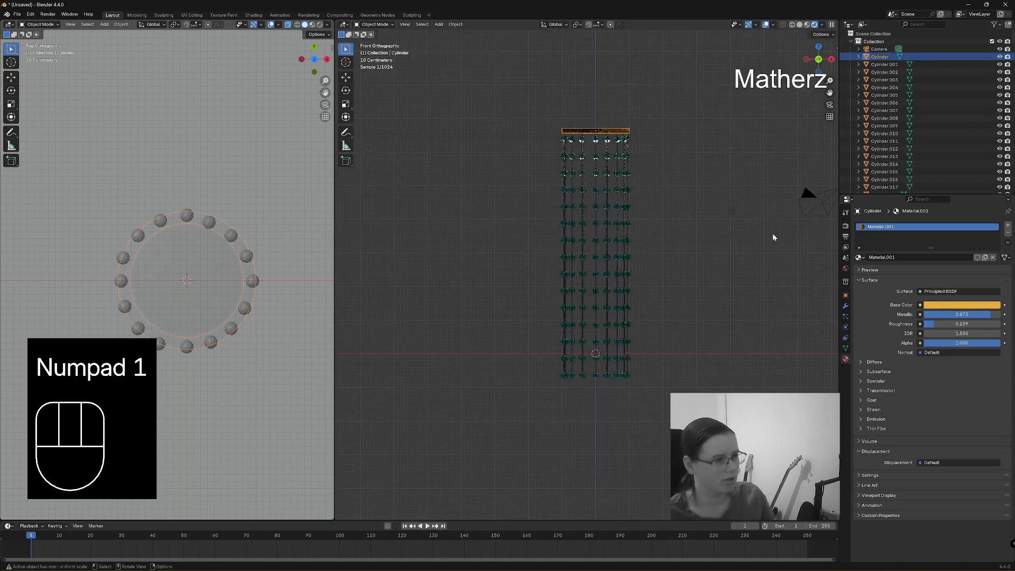
{"action": "left_click_drag", "start_coordinate": [555, 130], "coordinate": [647, 395]}
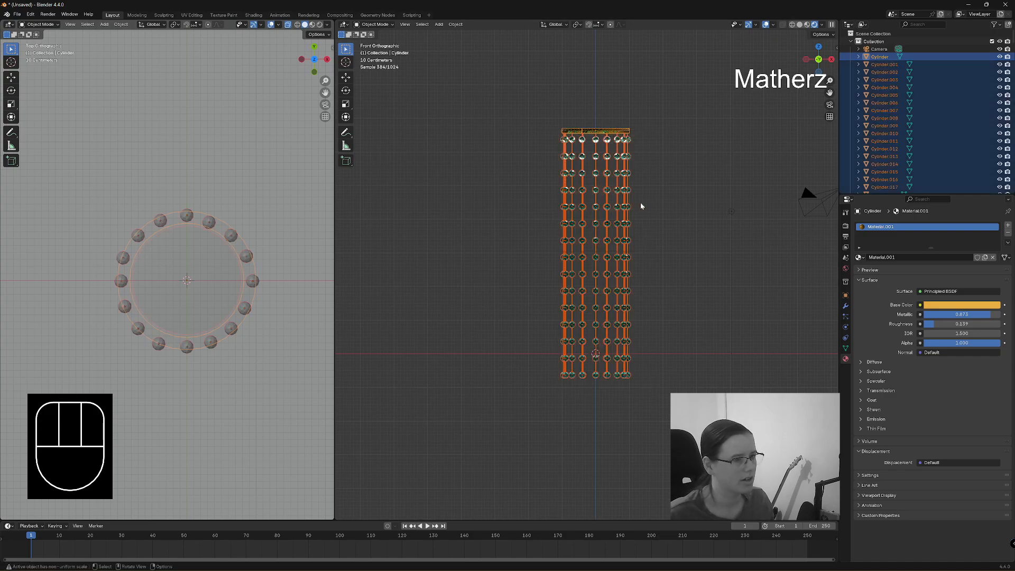
{"action": "middle_click_drag", "start_coordinate": [656, 238], "coordinate": [685, 317]}
{"action": "left_click", "coordinate": [806, 25]}
{"action": "scroll", "coordinate": [722, 307], "scroll_direction": "down", "scroll_amount": 1}
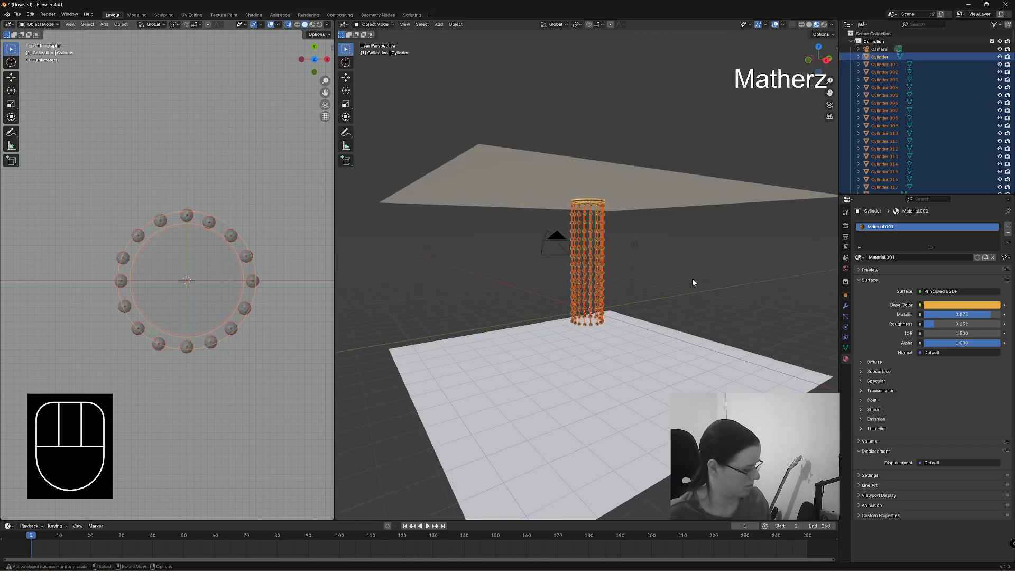
{"action": "key", "text": "shift+d"}
{"action": "middle_click_drag", "start_coordinate": [634, 286], "coordinate": [610, 289]}
{"action": "left_click", "coordinate": [610, 289]}
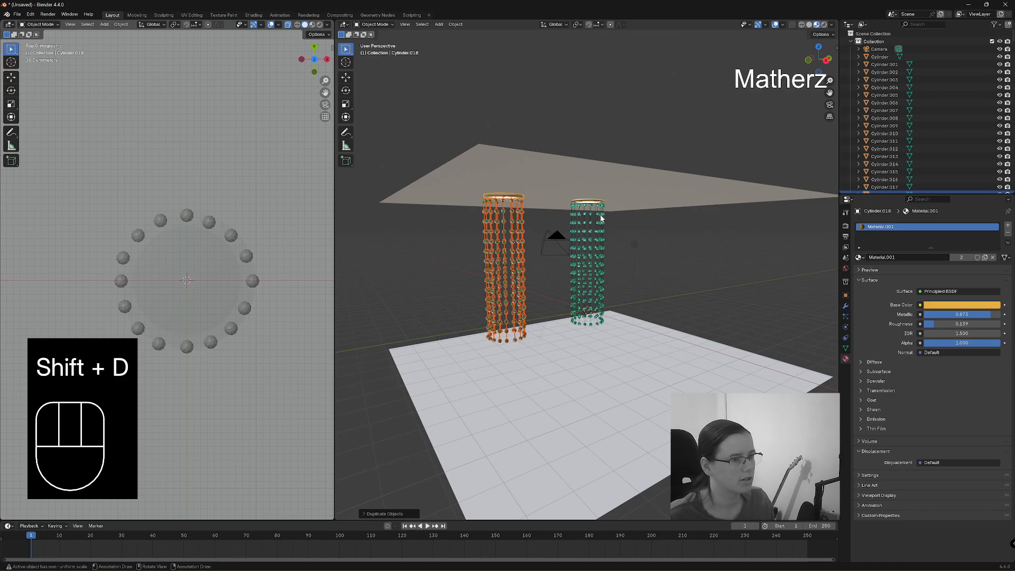
Step: Frame both chandeliers closely in the perspective view and display them in rendered shading
{"action": "left_click", "coordinate": [564, 274]}
{"action": "scroll", "coordinate": [565, 275], "scroll_direction": "up", "scroll_amount": 5}
{"action": "middle_click_drag", "start_coordinate": [614, 327], "coordinate": [681, 350], "text": "shift"}
{"action": "scroll", "coordinate": [674, 338], "scroll_direction": "up", "scroll_amount": 2}
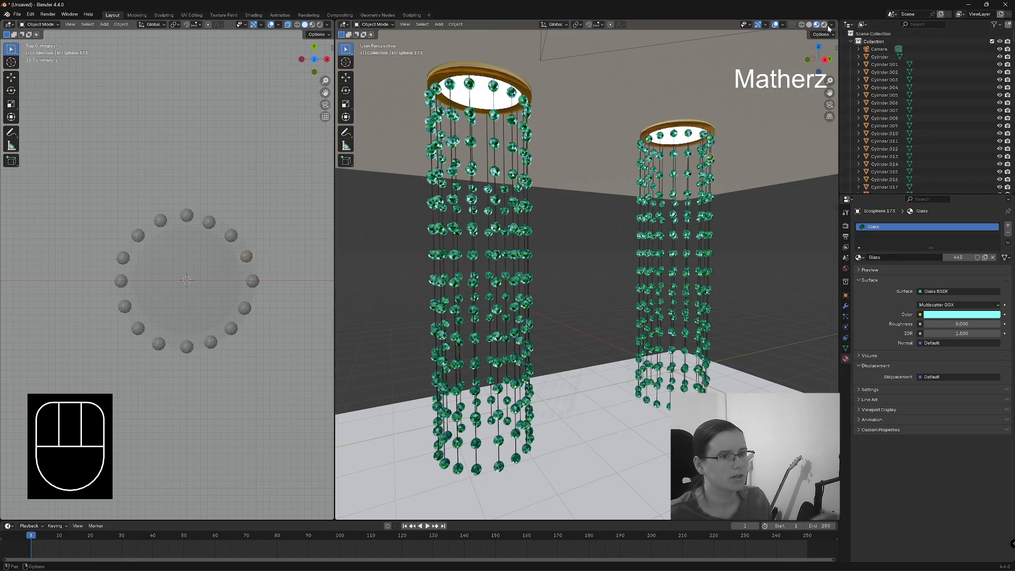
{"action": "left_click", "coordinate": [824, 25]}
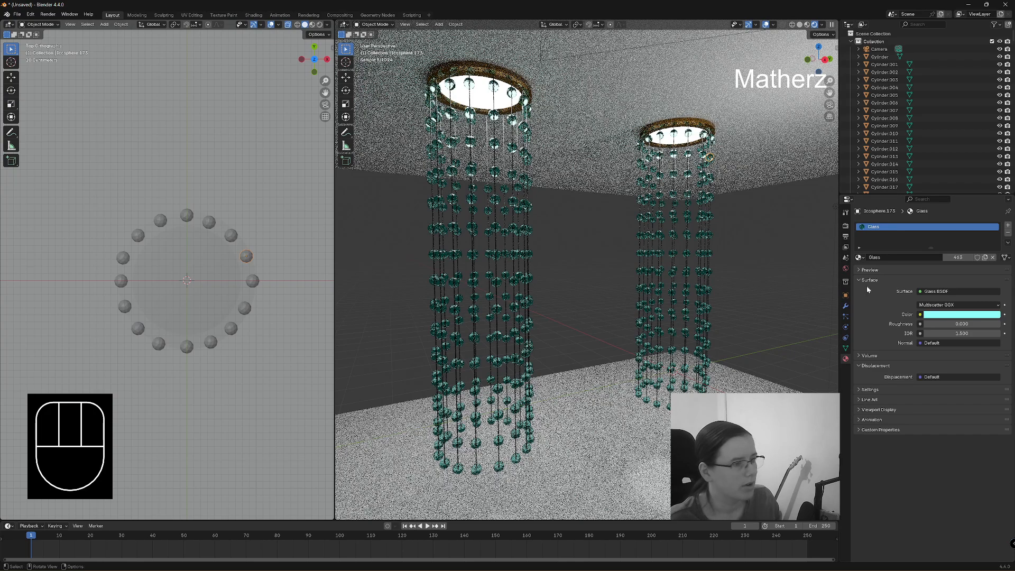
Step: Add a second material slot with a new material to one sphere on the duplicated chandelier and assign it to the sphere's faces
{"action": "left_click", "coordinate": [494, 230]}
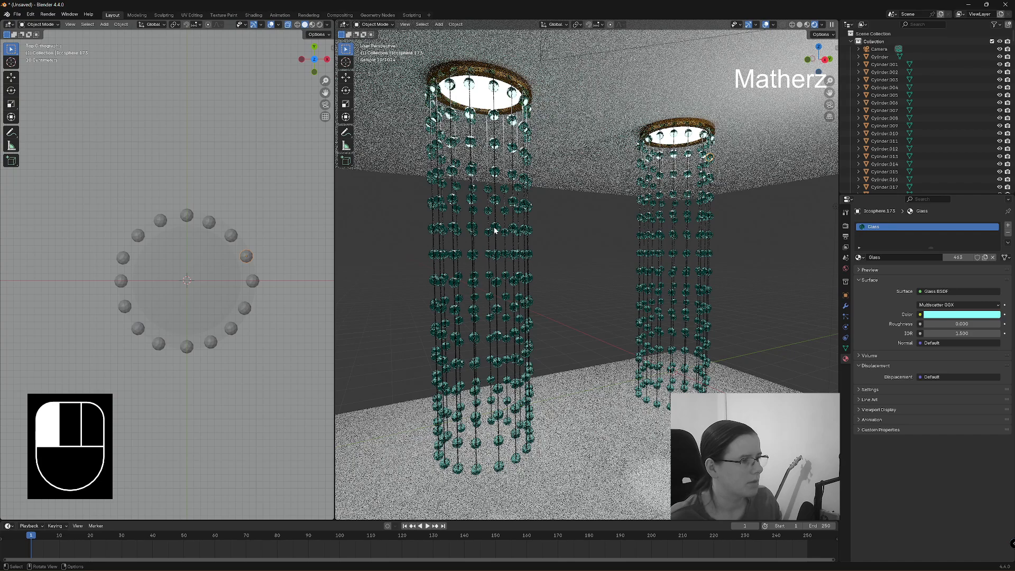
{"action": "left_click", "coordinate": [494, 231]}
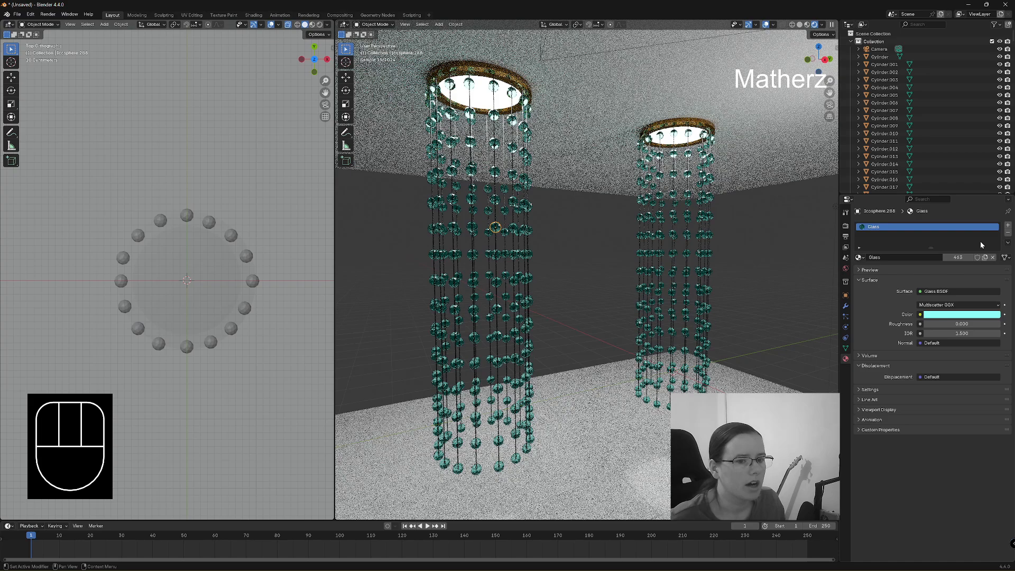
{"action": "key", "text": "Tab"}
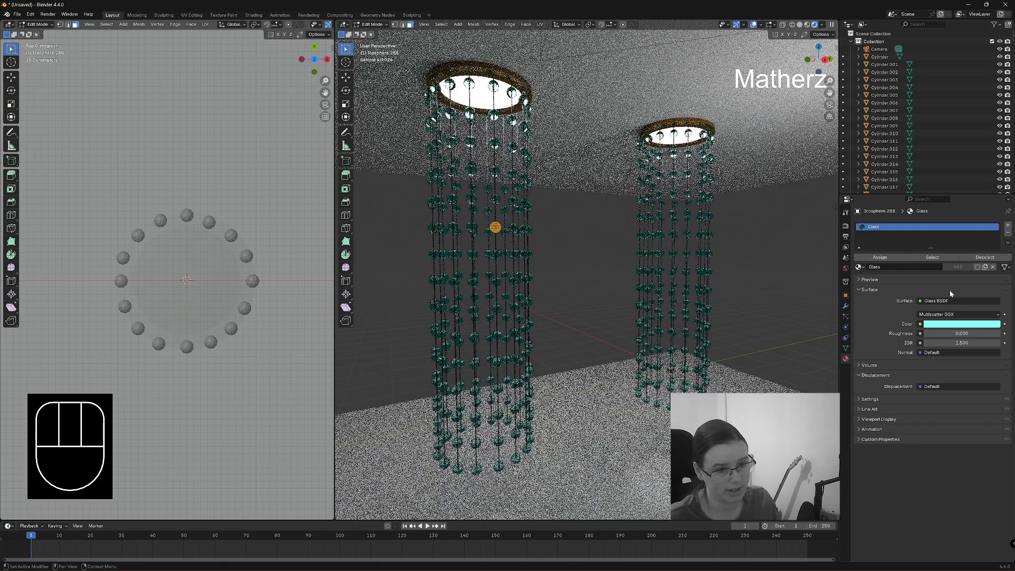
{"action": "left_click", "coordinate": [1008, 225]}
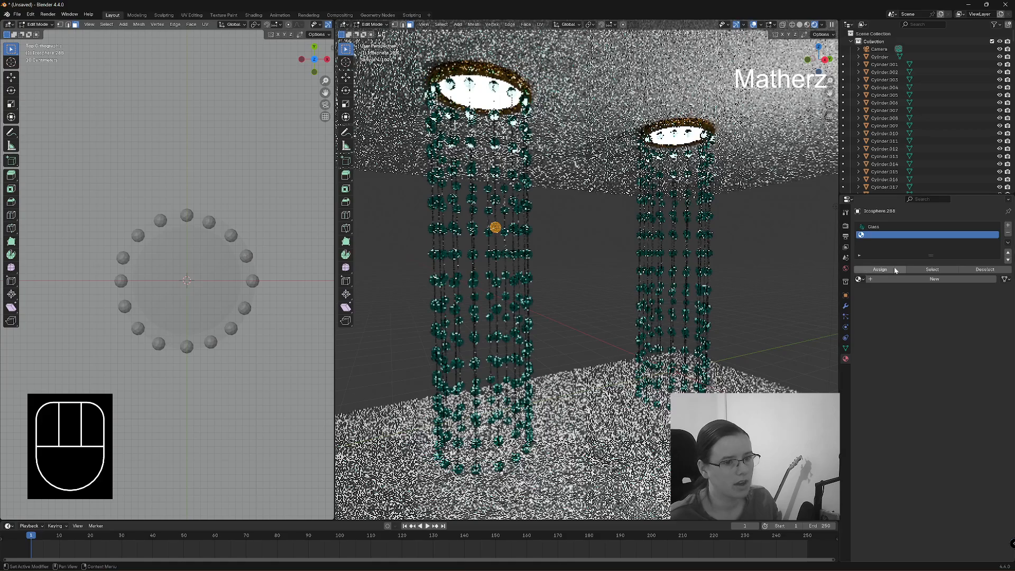
{"action": "left_click", "coordinate": [895, 270]}
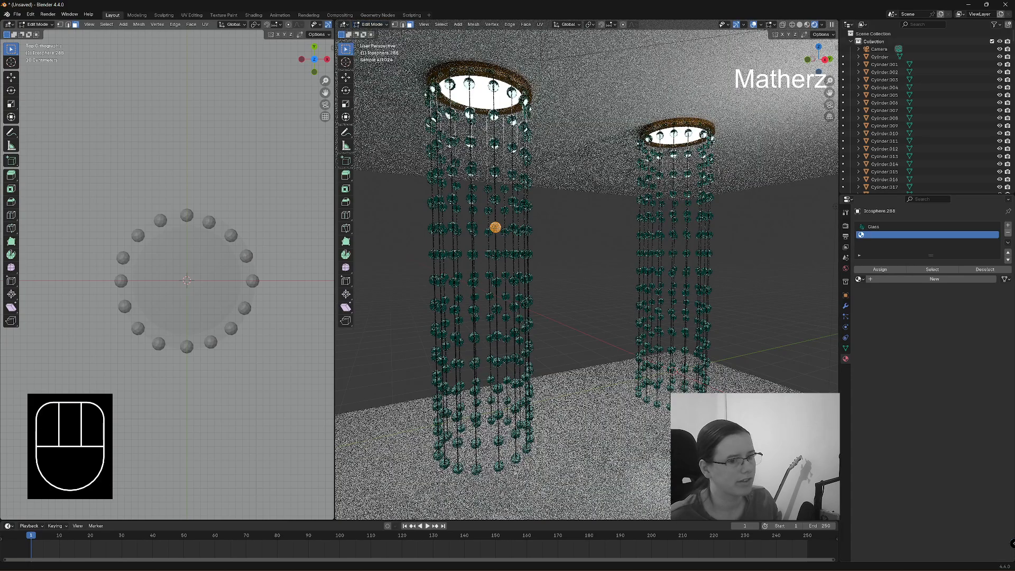
{"action": "left_click", "coordinate": [934, 279]}
{"action": "left_click", "coordinate": [373, 24]}
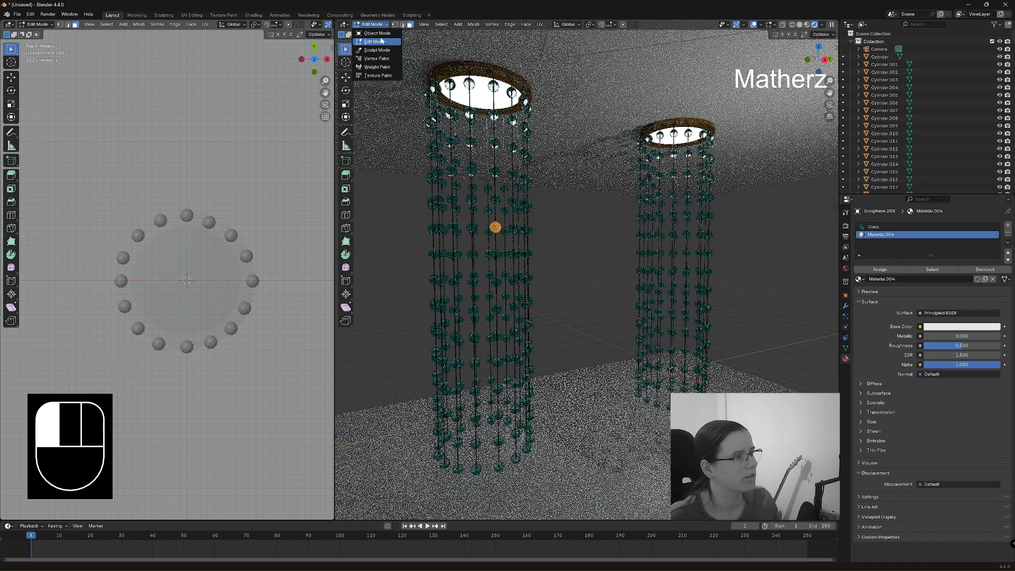
{"action": "left_click", "coordinate": [380, 36]}
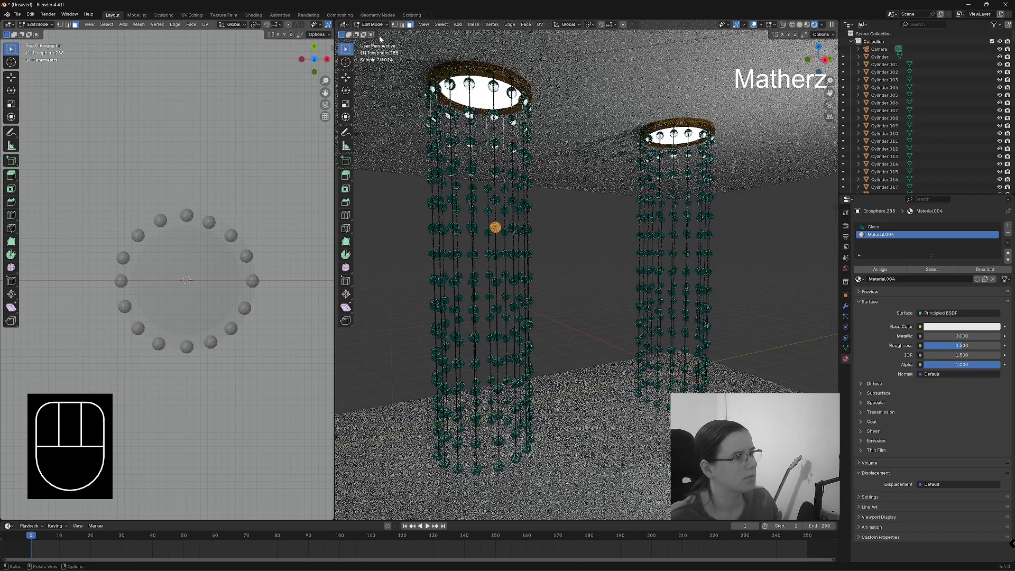
{"action": "key", "text": "Tab"}
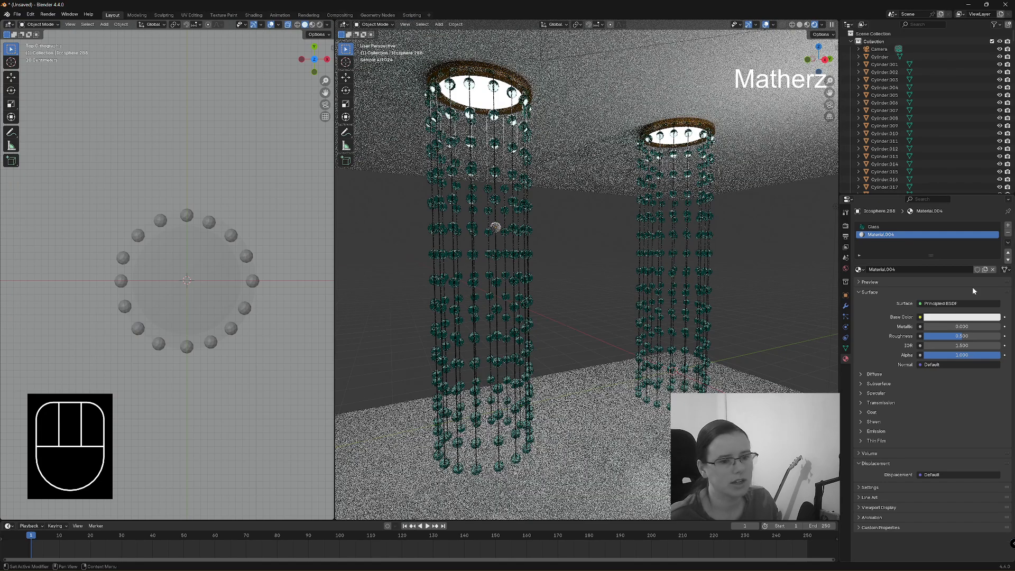
Step: Try an Emission surface on the single sphere's new material and replace it with Glass BSDF
{"action": "left_click", "coordinate": [965, 304]}
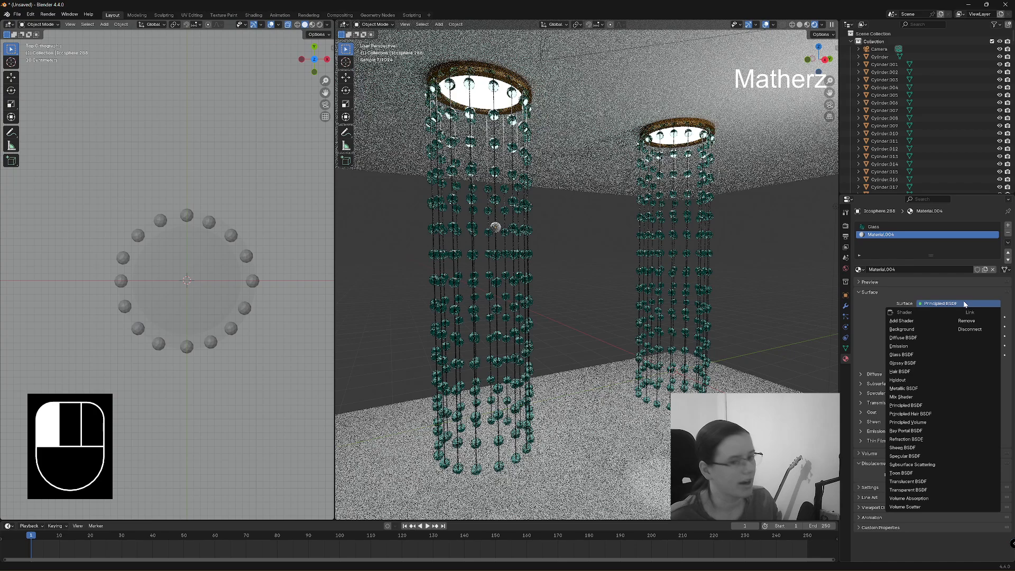
{"action": "left_click", "coordinate": [899, 346]}
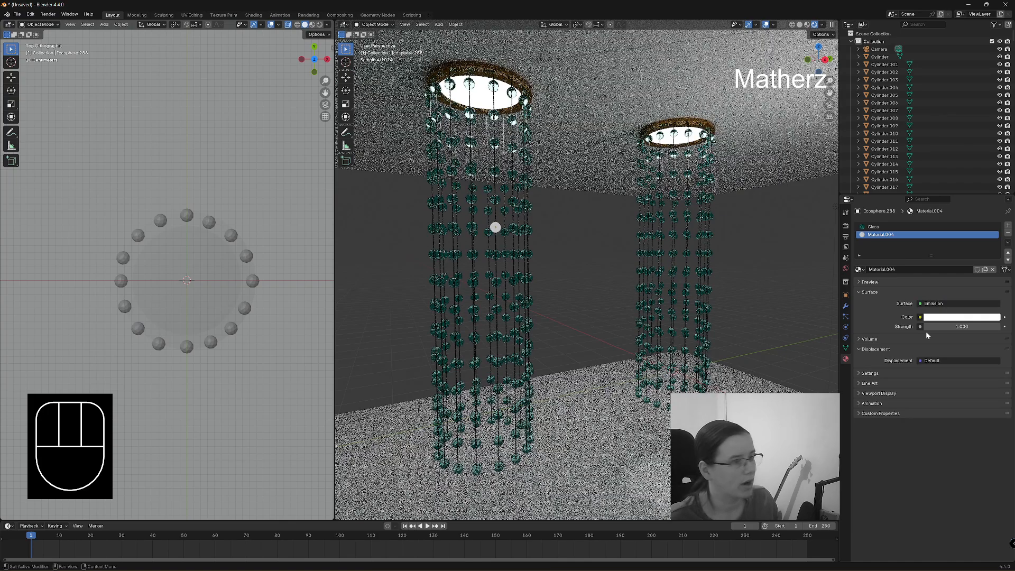
{"action": "left_click", "coordinate": [935, 304]}
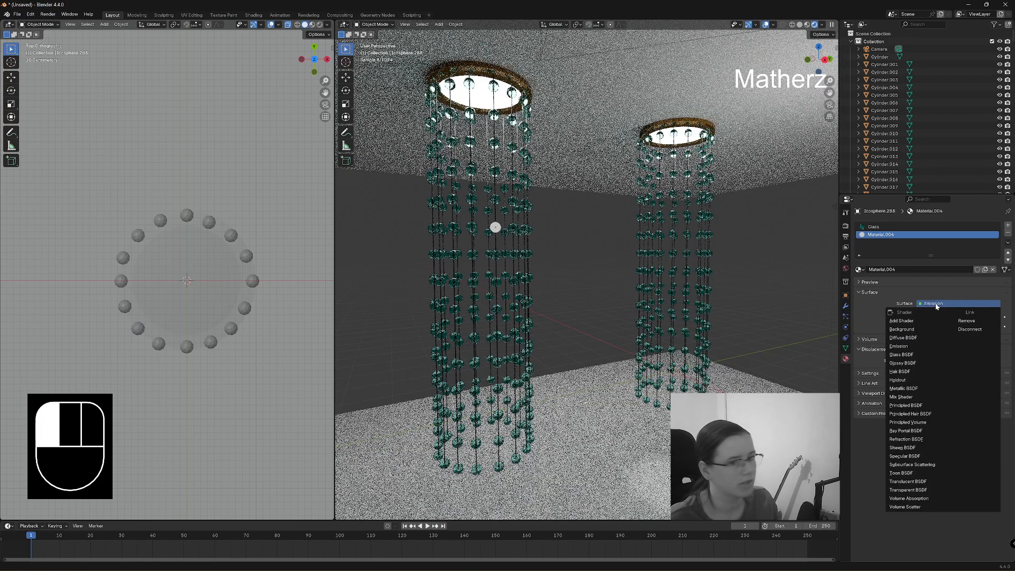
{"action": "left_click", "coordinate": [918, 352]}
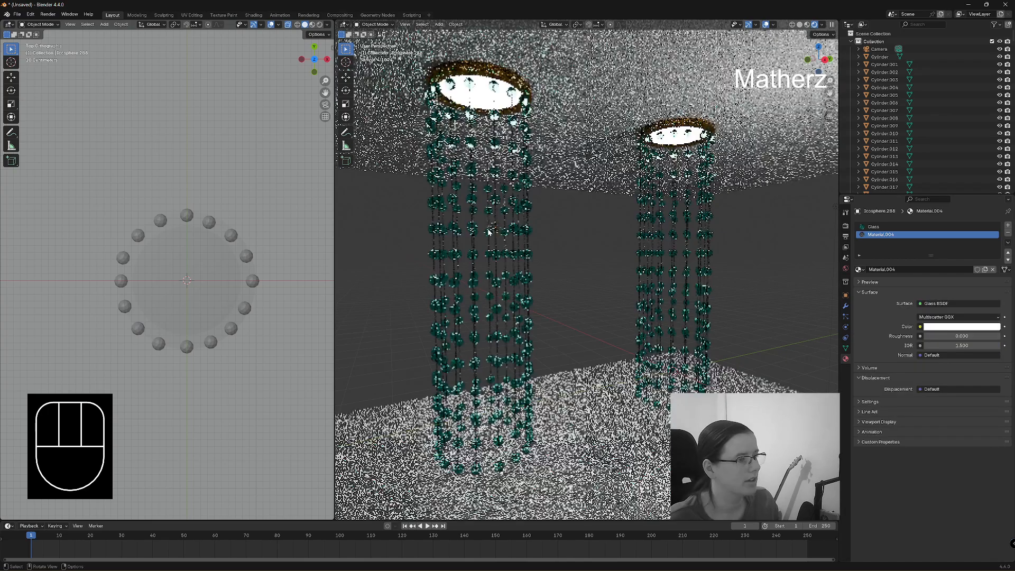
Step: Change the shared Glass material's color to a pale near-white tint, using a sphere next to the separately colored one
{"action": "scroll", "coordinate": [503, 224], "scroll_direction": "up", "scroll_amount": 5}
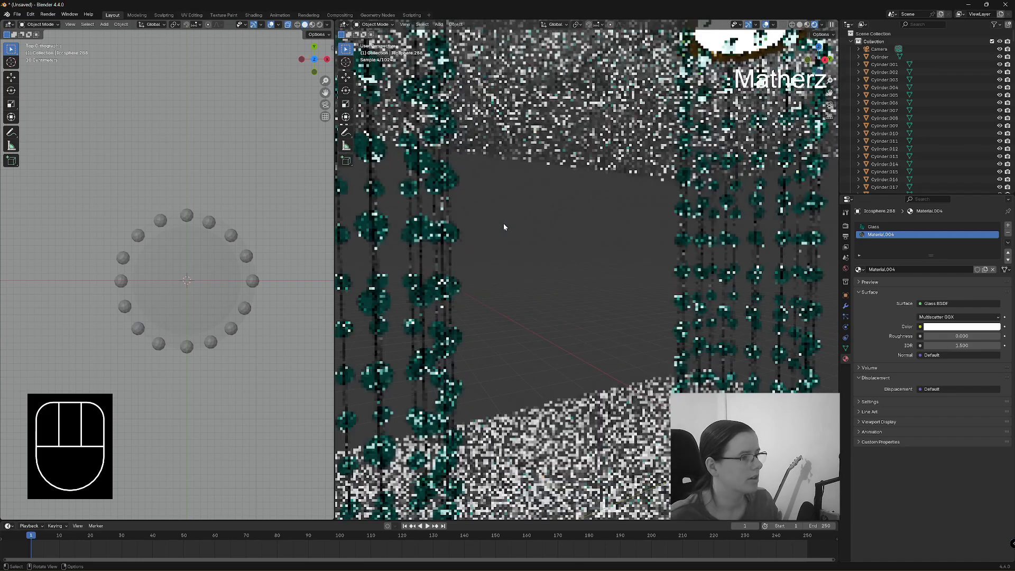
{"action": "middle_click_drag", "start_coordinate": [503, 223], "coordinate": [581, 287], "text": "shift"}
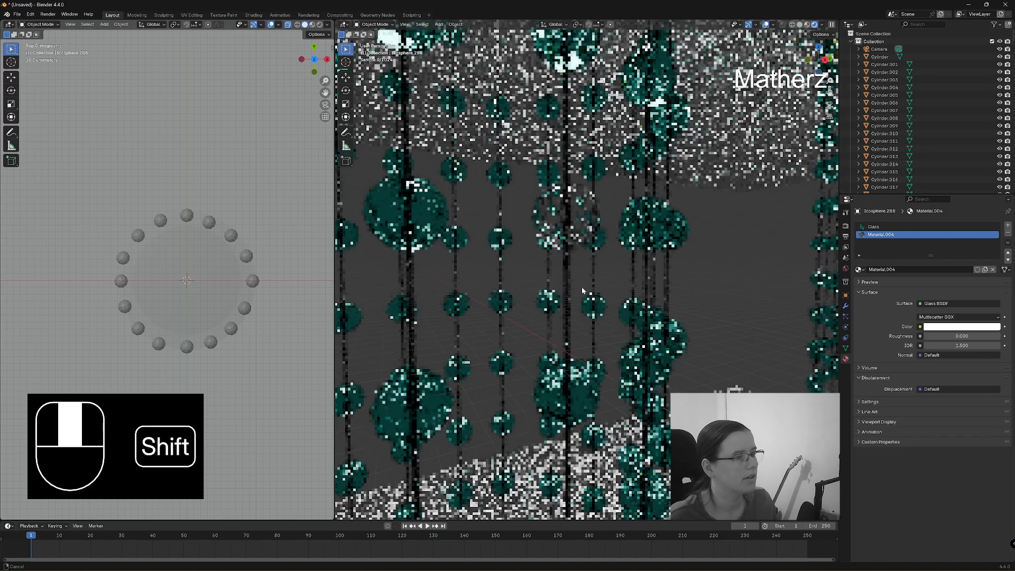
{"action": "middle_click_drag", "start_coordinate": [582, 286], "coordinate": [651, 271], "text": "shift"}
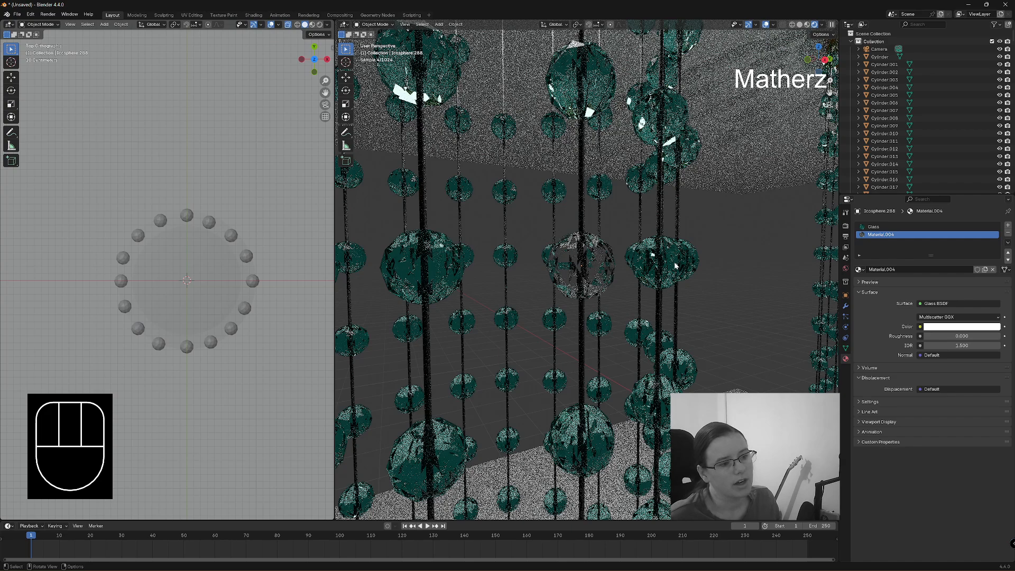
{"action": "left_click", "coordinate": [675, 266]}
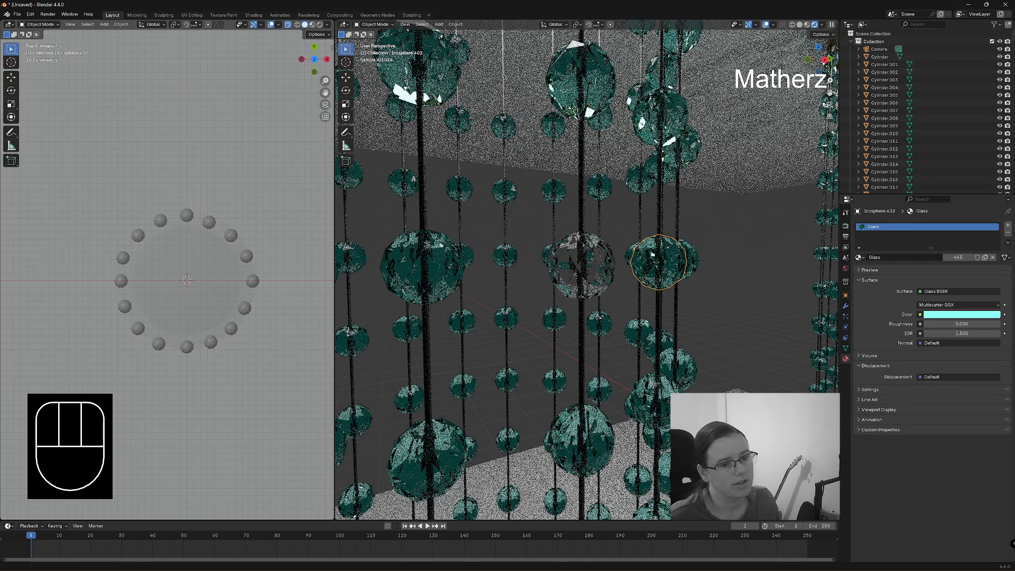
{"action": "left_click", "coordinate": [962, 314]}
{"action": "mouse_move", "coordinate": [975, 227]}
{"action": "left_mouse_down"}
{"action": "mouse_move", "coordinate": [971, 234]}
{"action": "mouse_move", "coordinate": [960, 216]}
{"action": "left_mouse_up"}
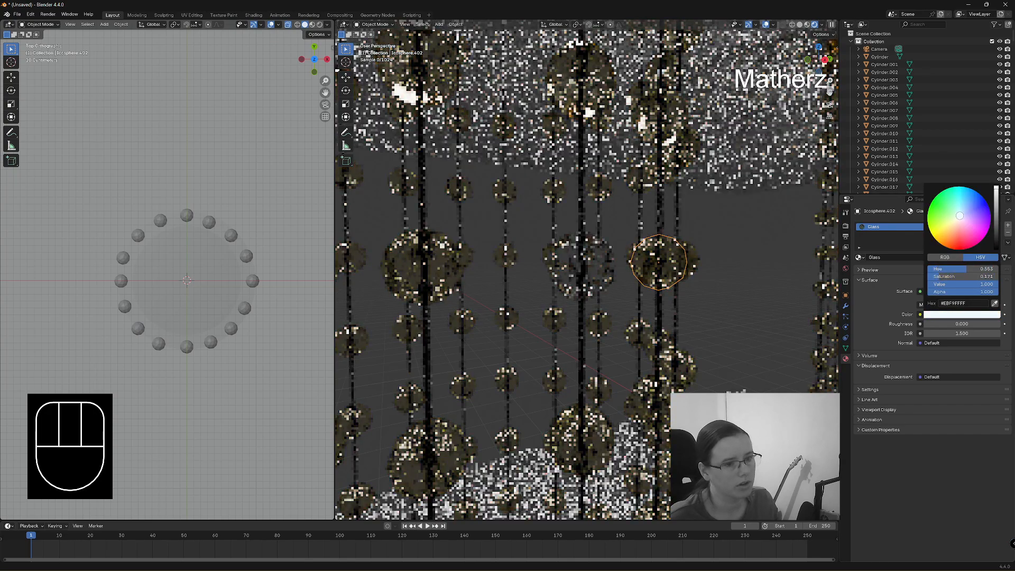
{"action": "left_click_drag", "start_coordinate": [950, 213], "coordinate": [957, 219]}
Step: Set the color of the single sphere's separate glass material to light salmon red
{"action": "left_click", "coordinate": [571, 270]}
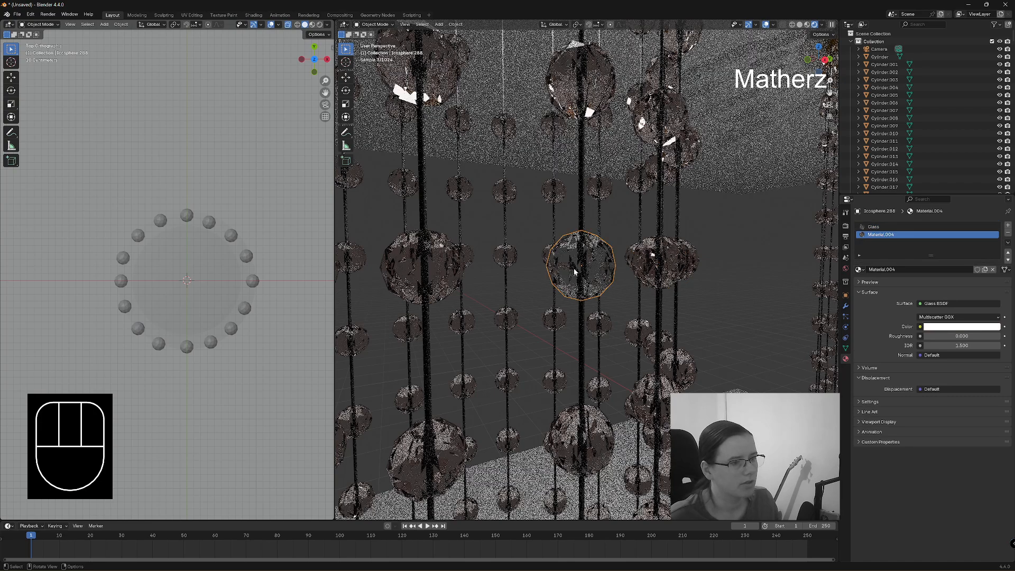
{"action": "left_click", "coordinate": [955, 328]}
{"action": "left_click_drag", "start_coordinate": [956, 245], "coordinate": [956, 244]}
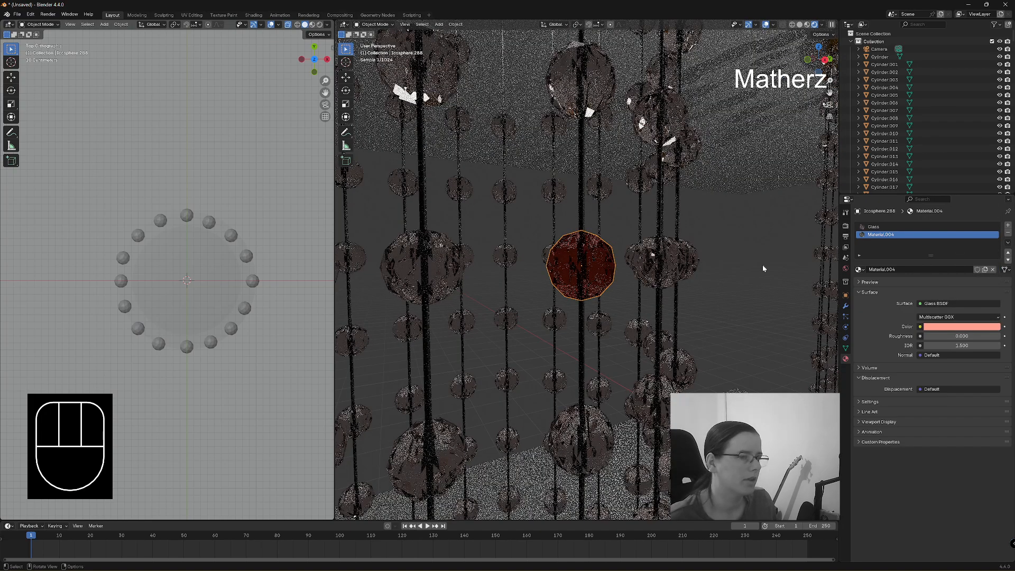
{"action": "scroll", "coordinate": [814, 319], "scroll_direction": "down", "scroll_amount": 10}
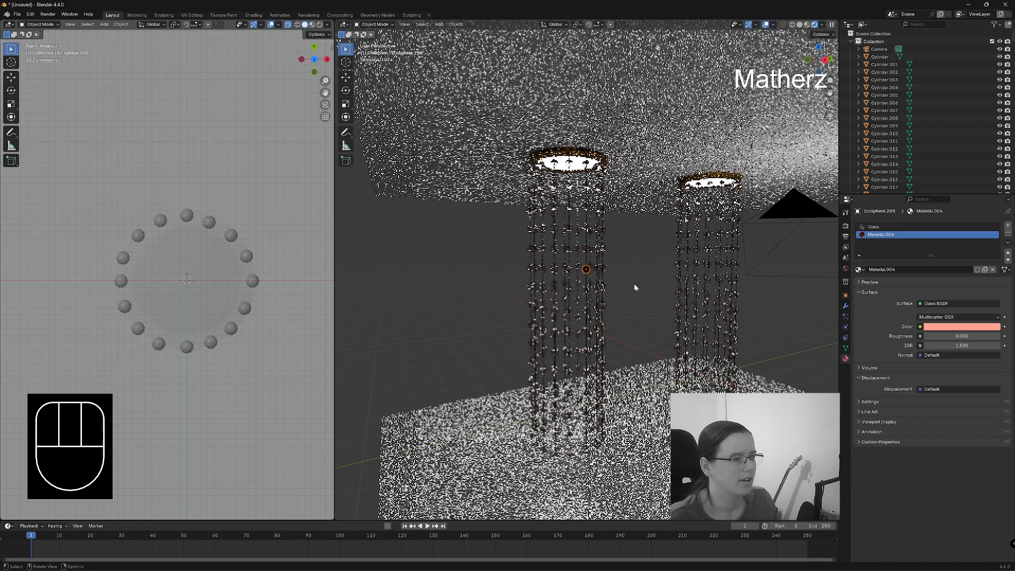